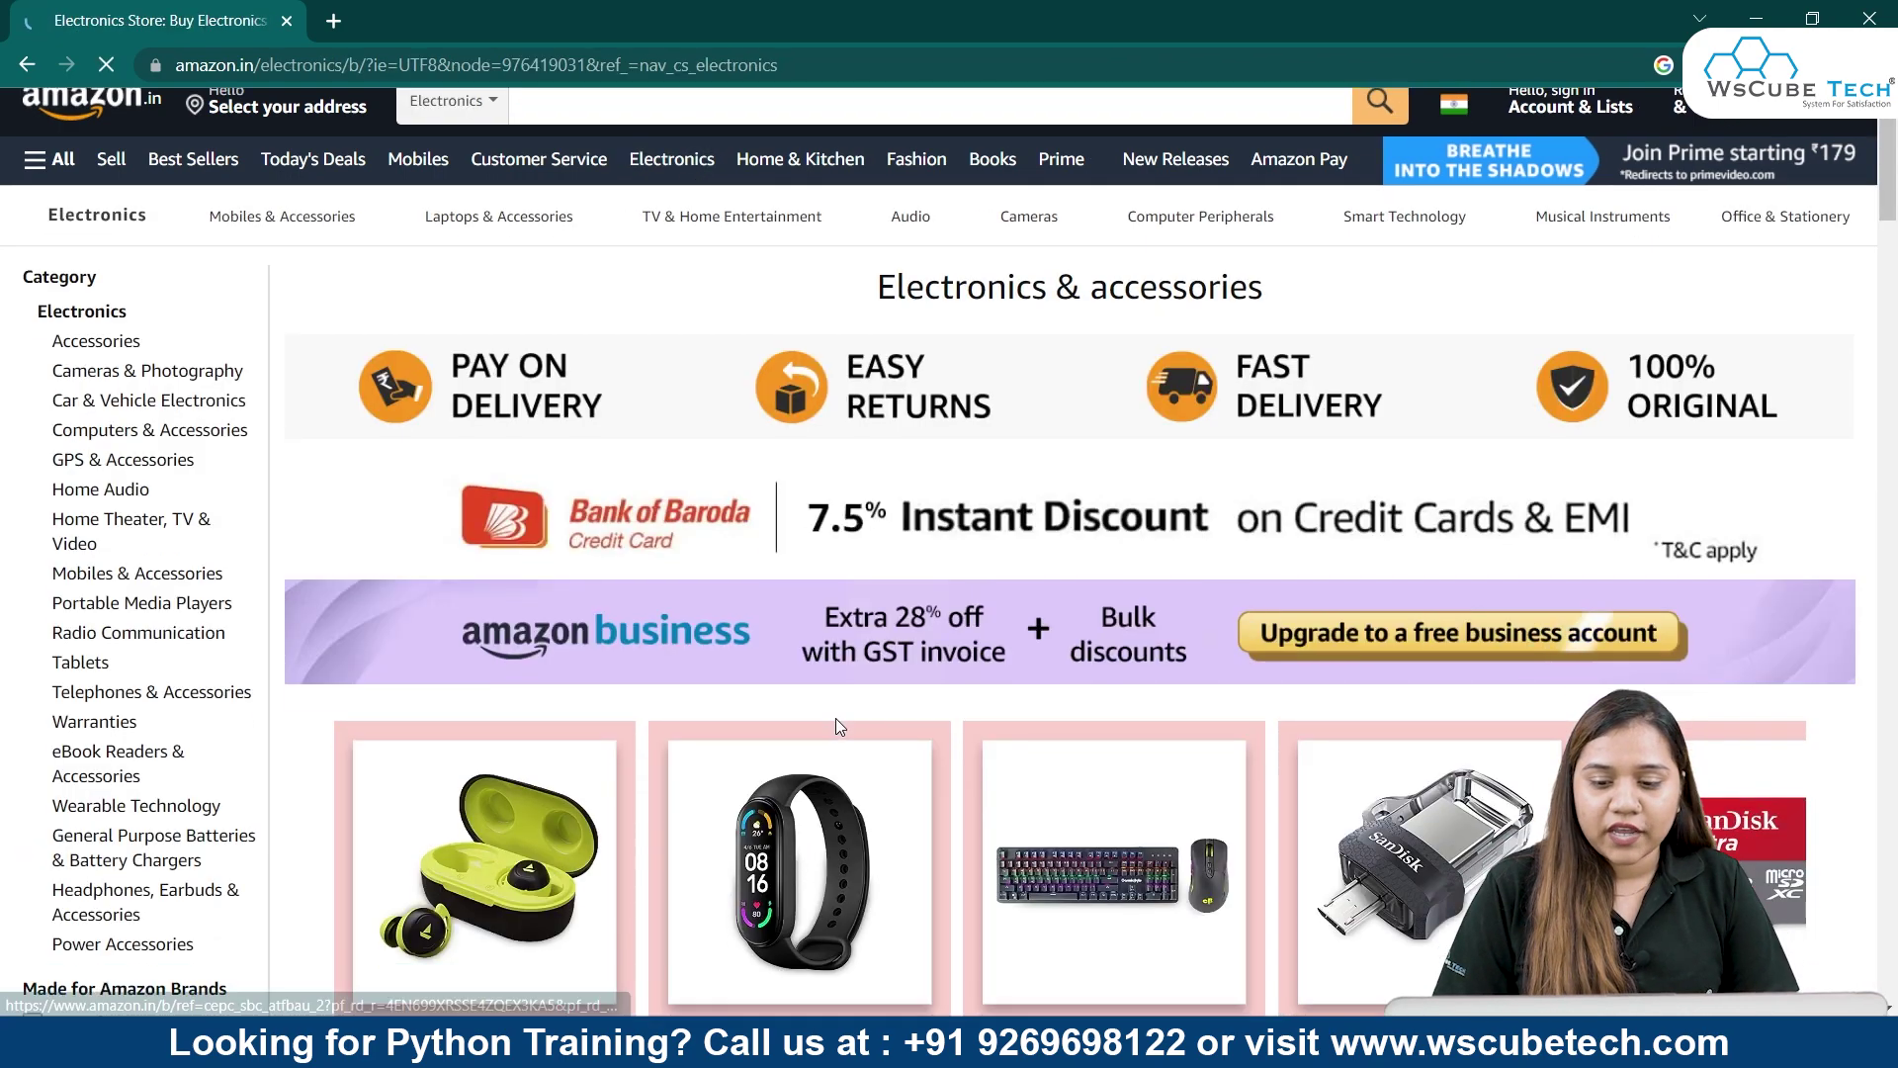
Step: Open DevTools on the Amazon.in Electronics page via Inspect and bring up its layout options menu
{"action": "scroll", "coordinate": [837, 742], "scroll_direction": "down", "scroll_amount": 4}
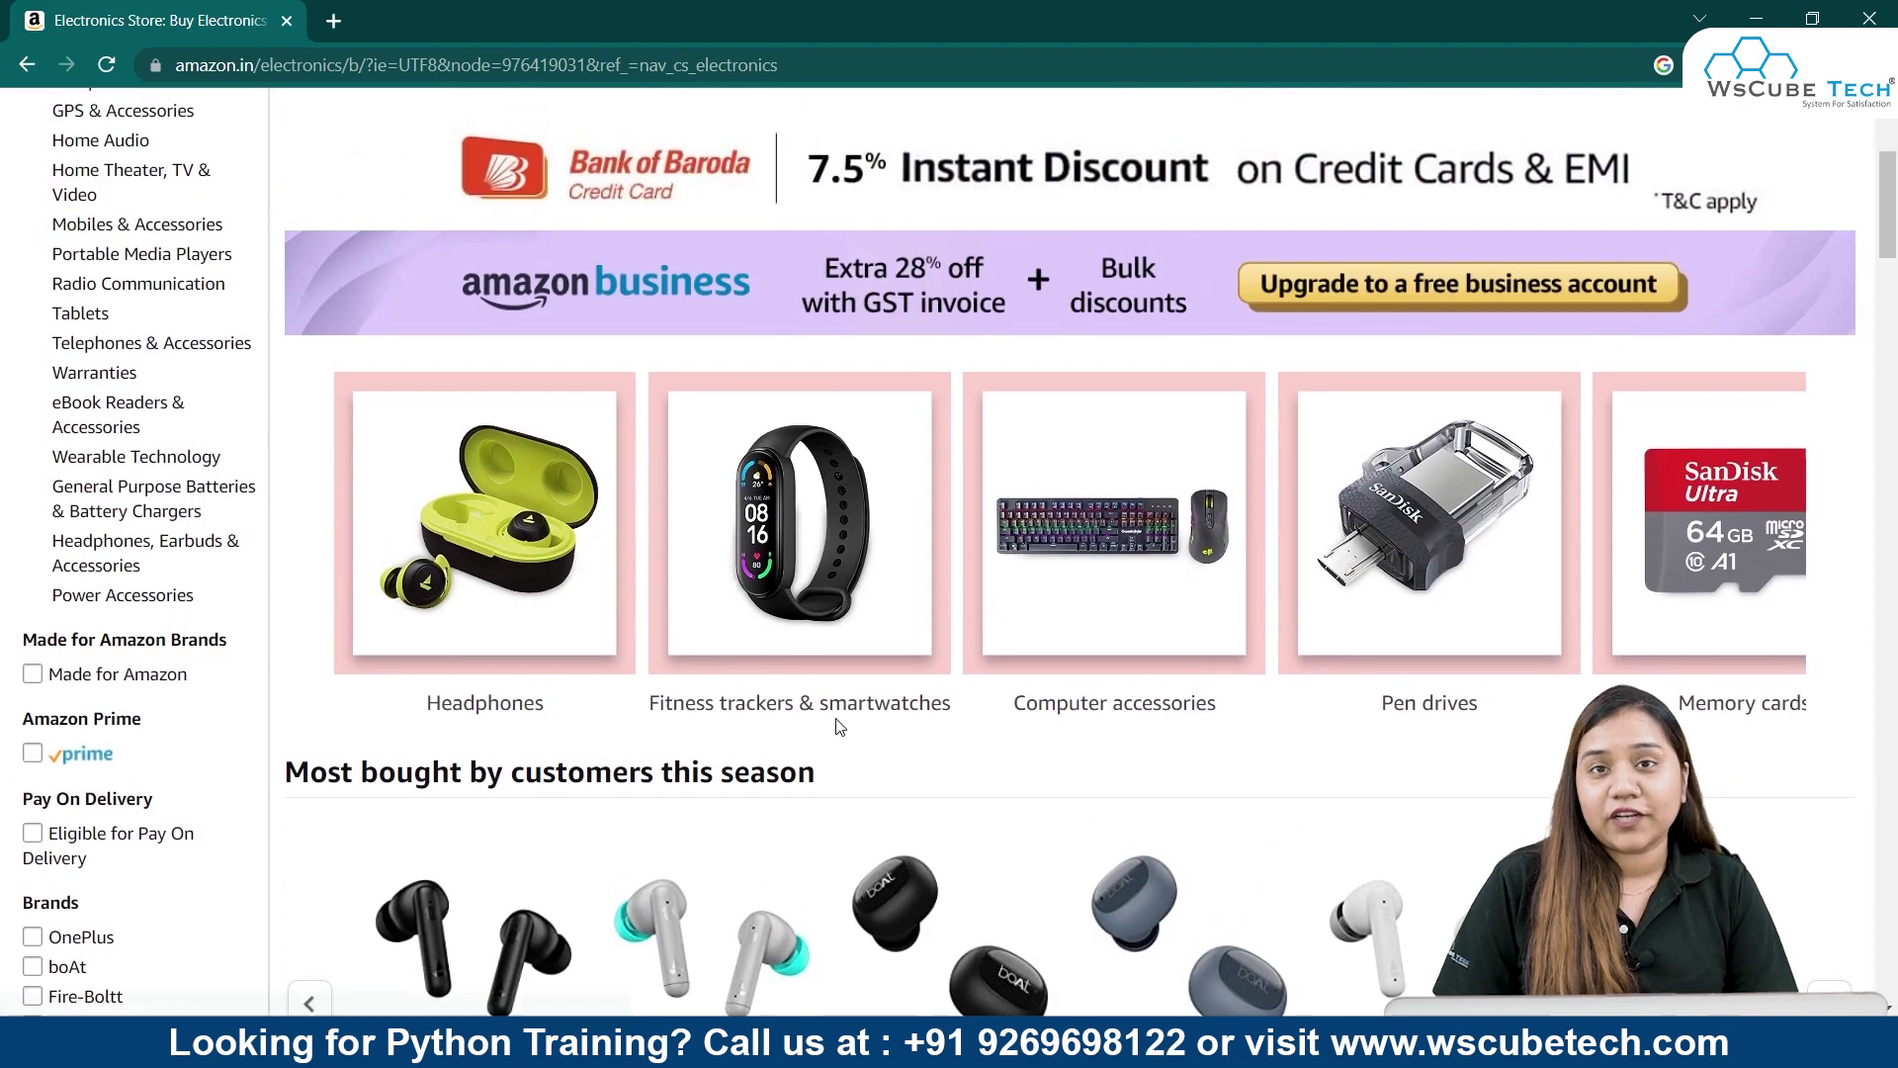
{"action": "scroll", "coordinate": [840, 728], "scroll_direction": "down", "scroll_amount": 3}
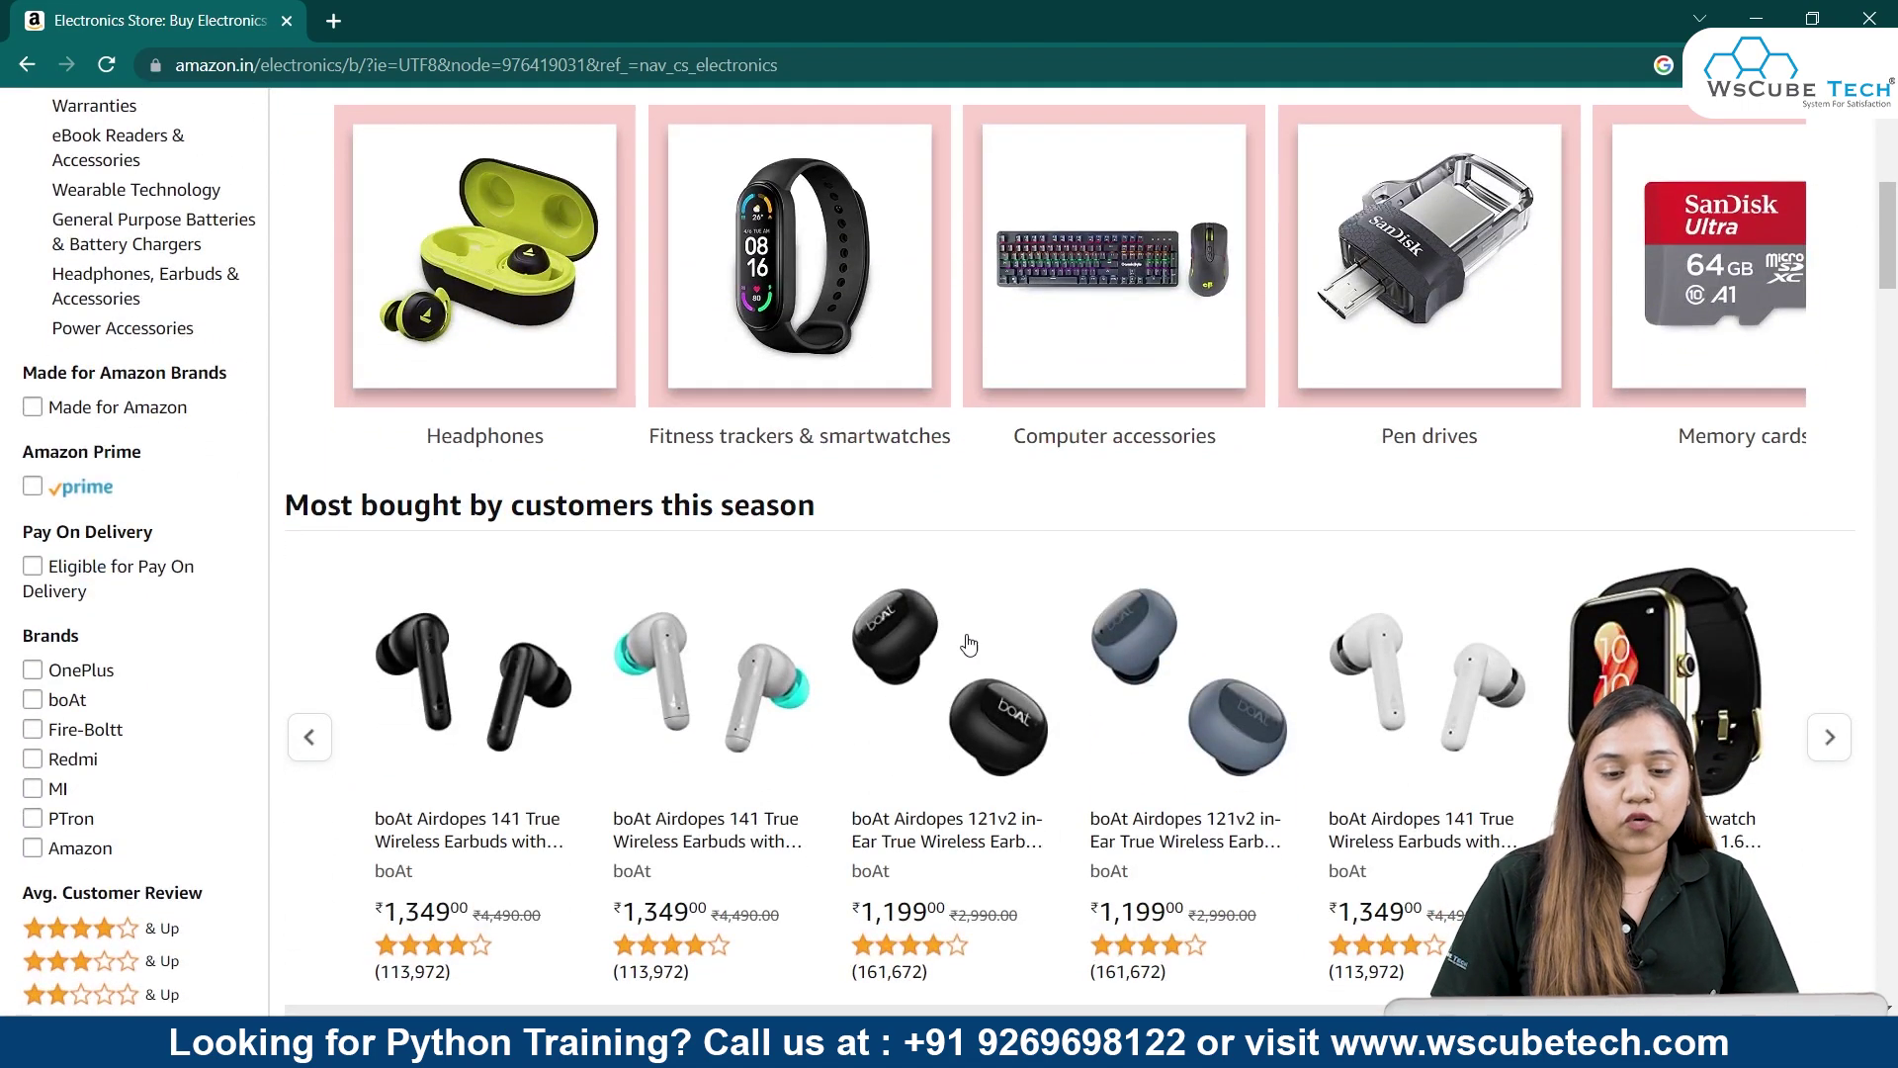
{"action": "right_click", "coordinate": [1125, 489]}
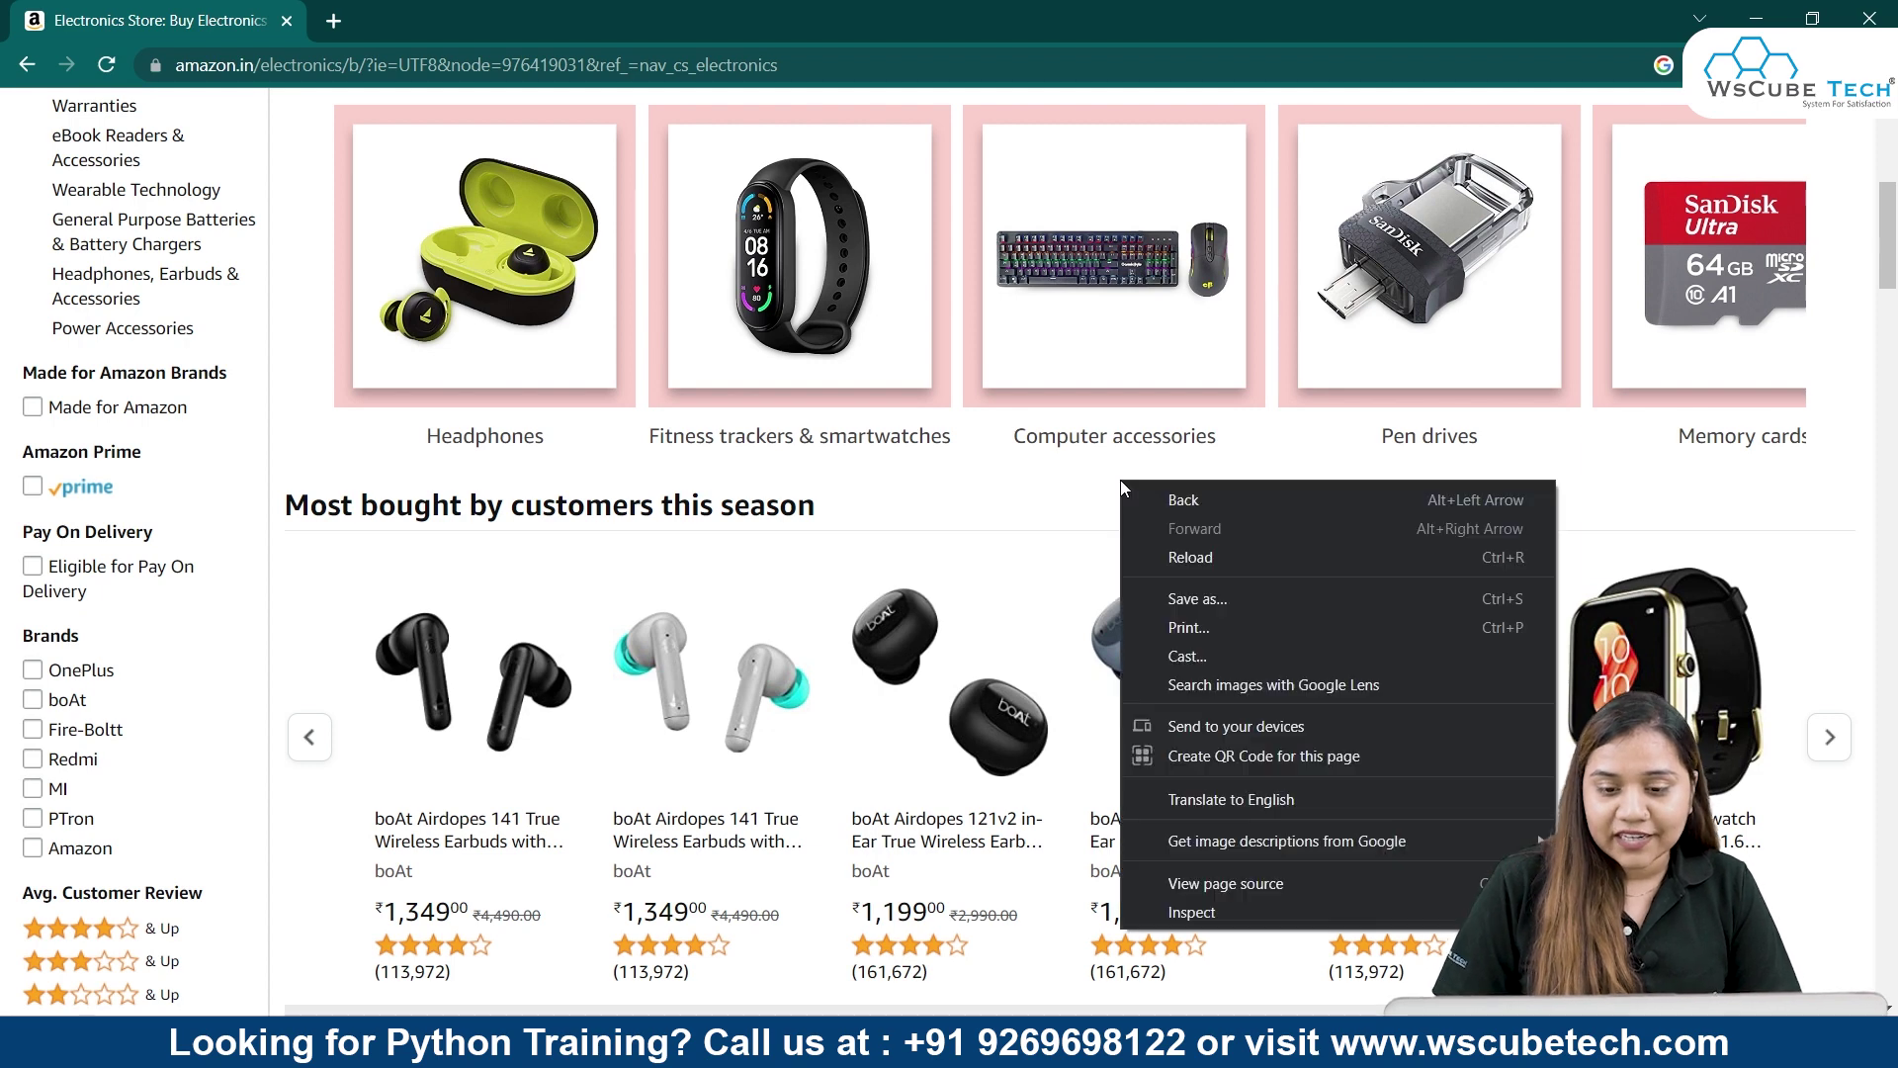
{"action": "left_click", "coordinate": [1283, 914]}
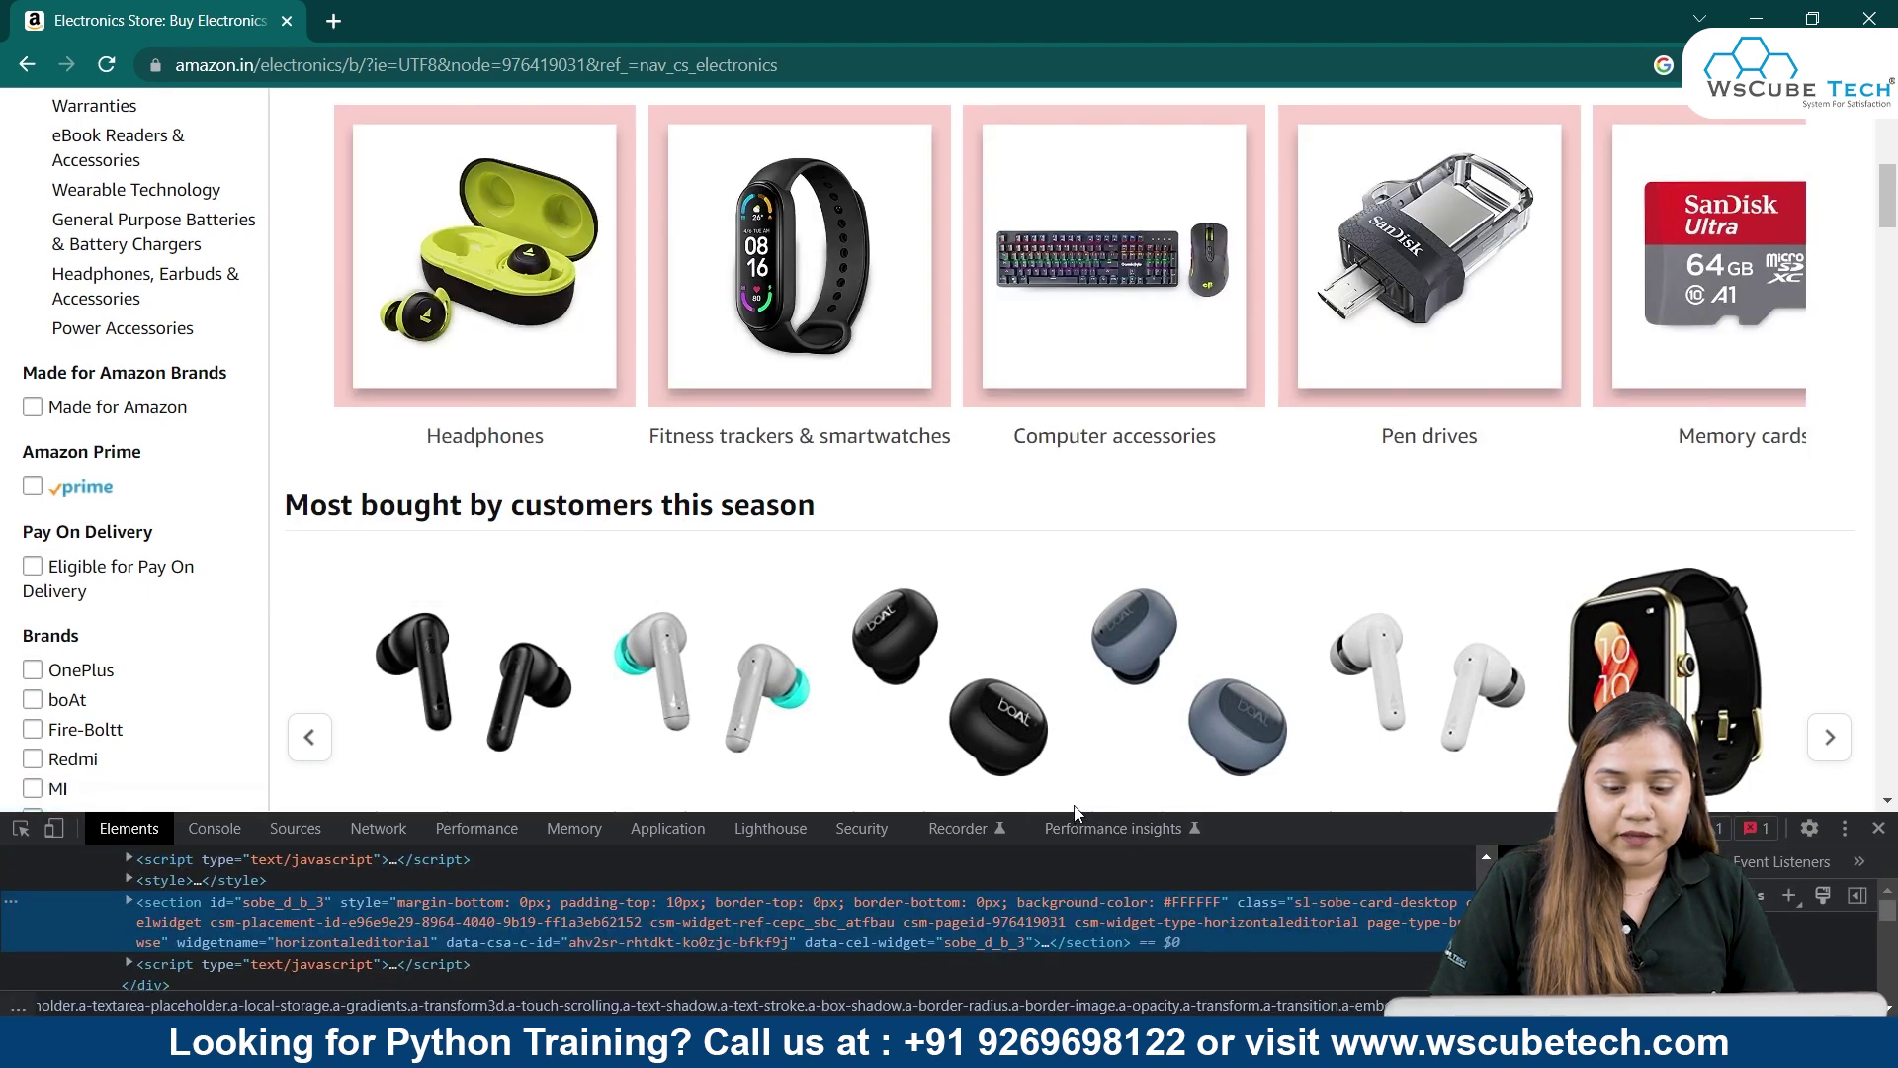
{"action": "left_click", "coordinate": [1843, 829]}
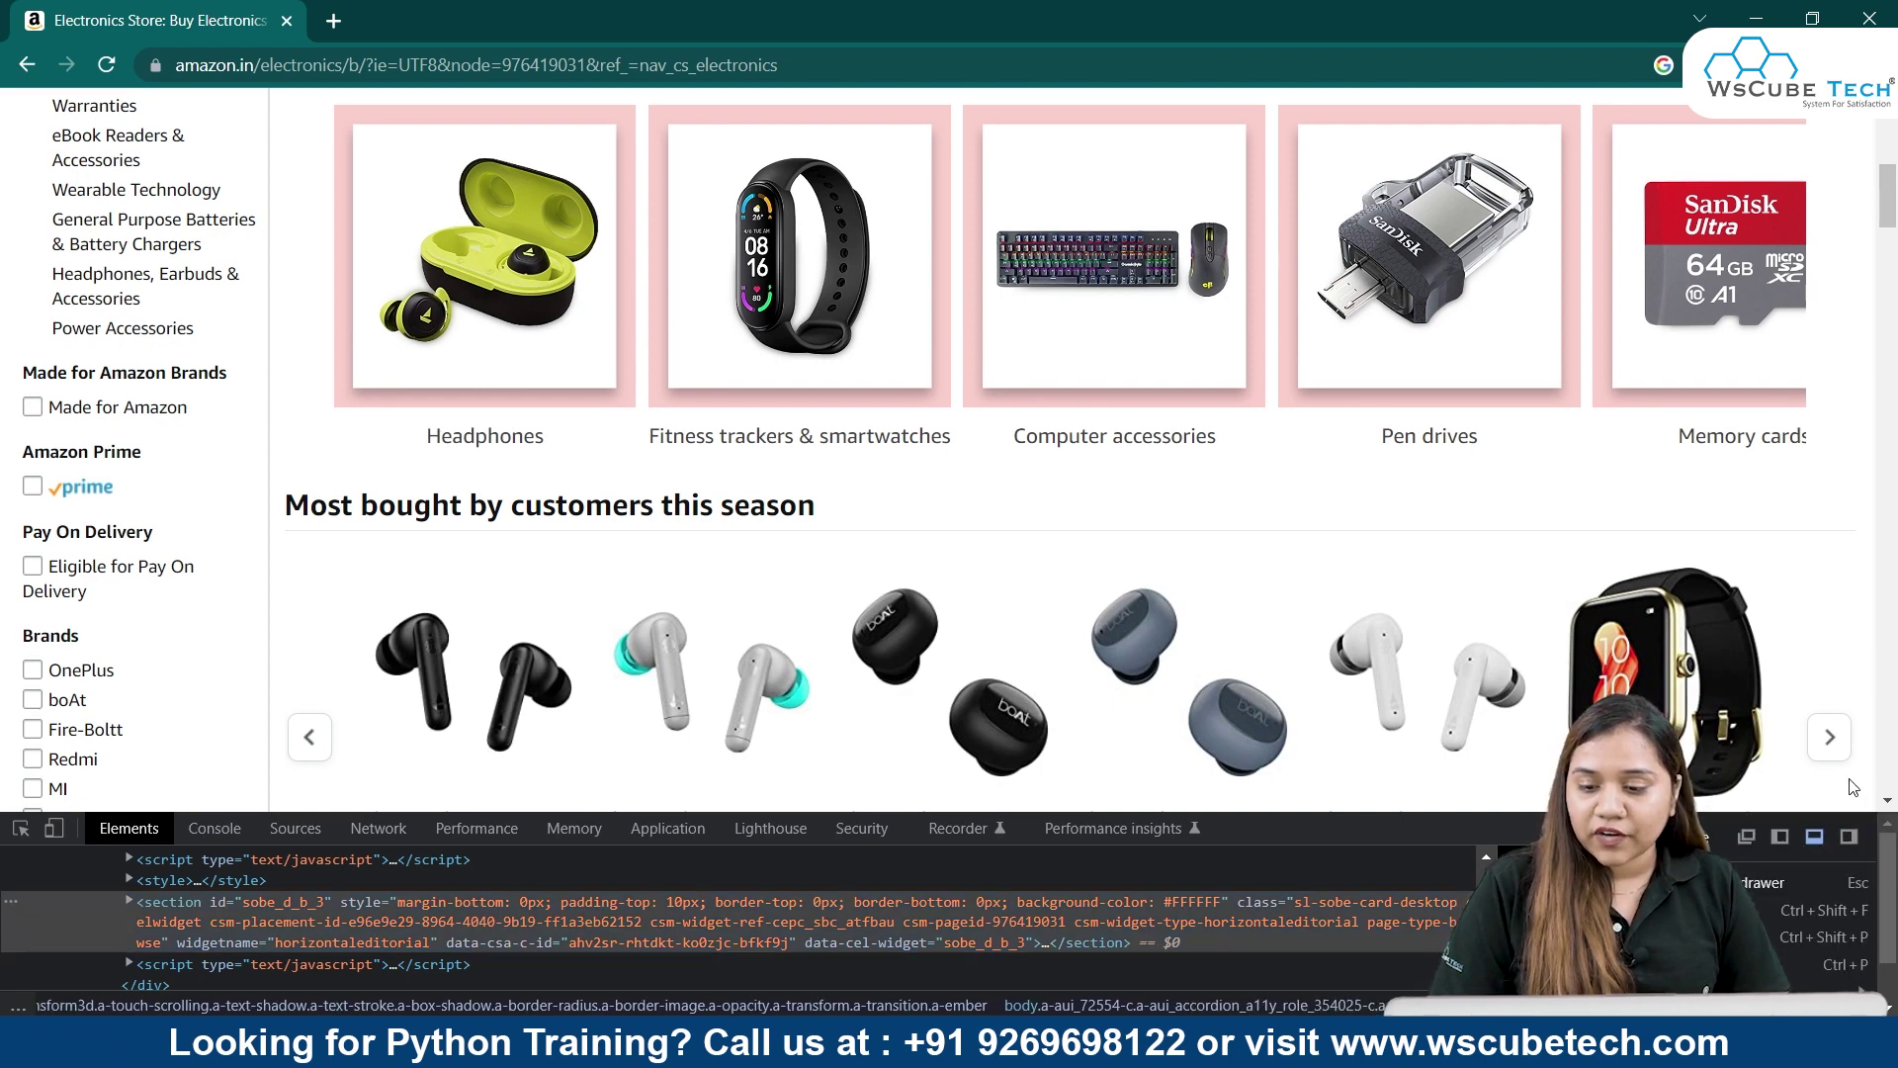
Step: Dock DevTools to the right of the page and return to the top
{"action": "left_click", "coordinate": [1847, 839]}
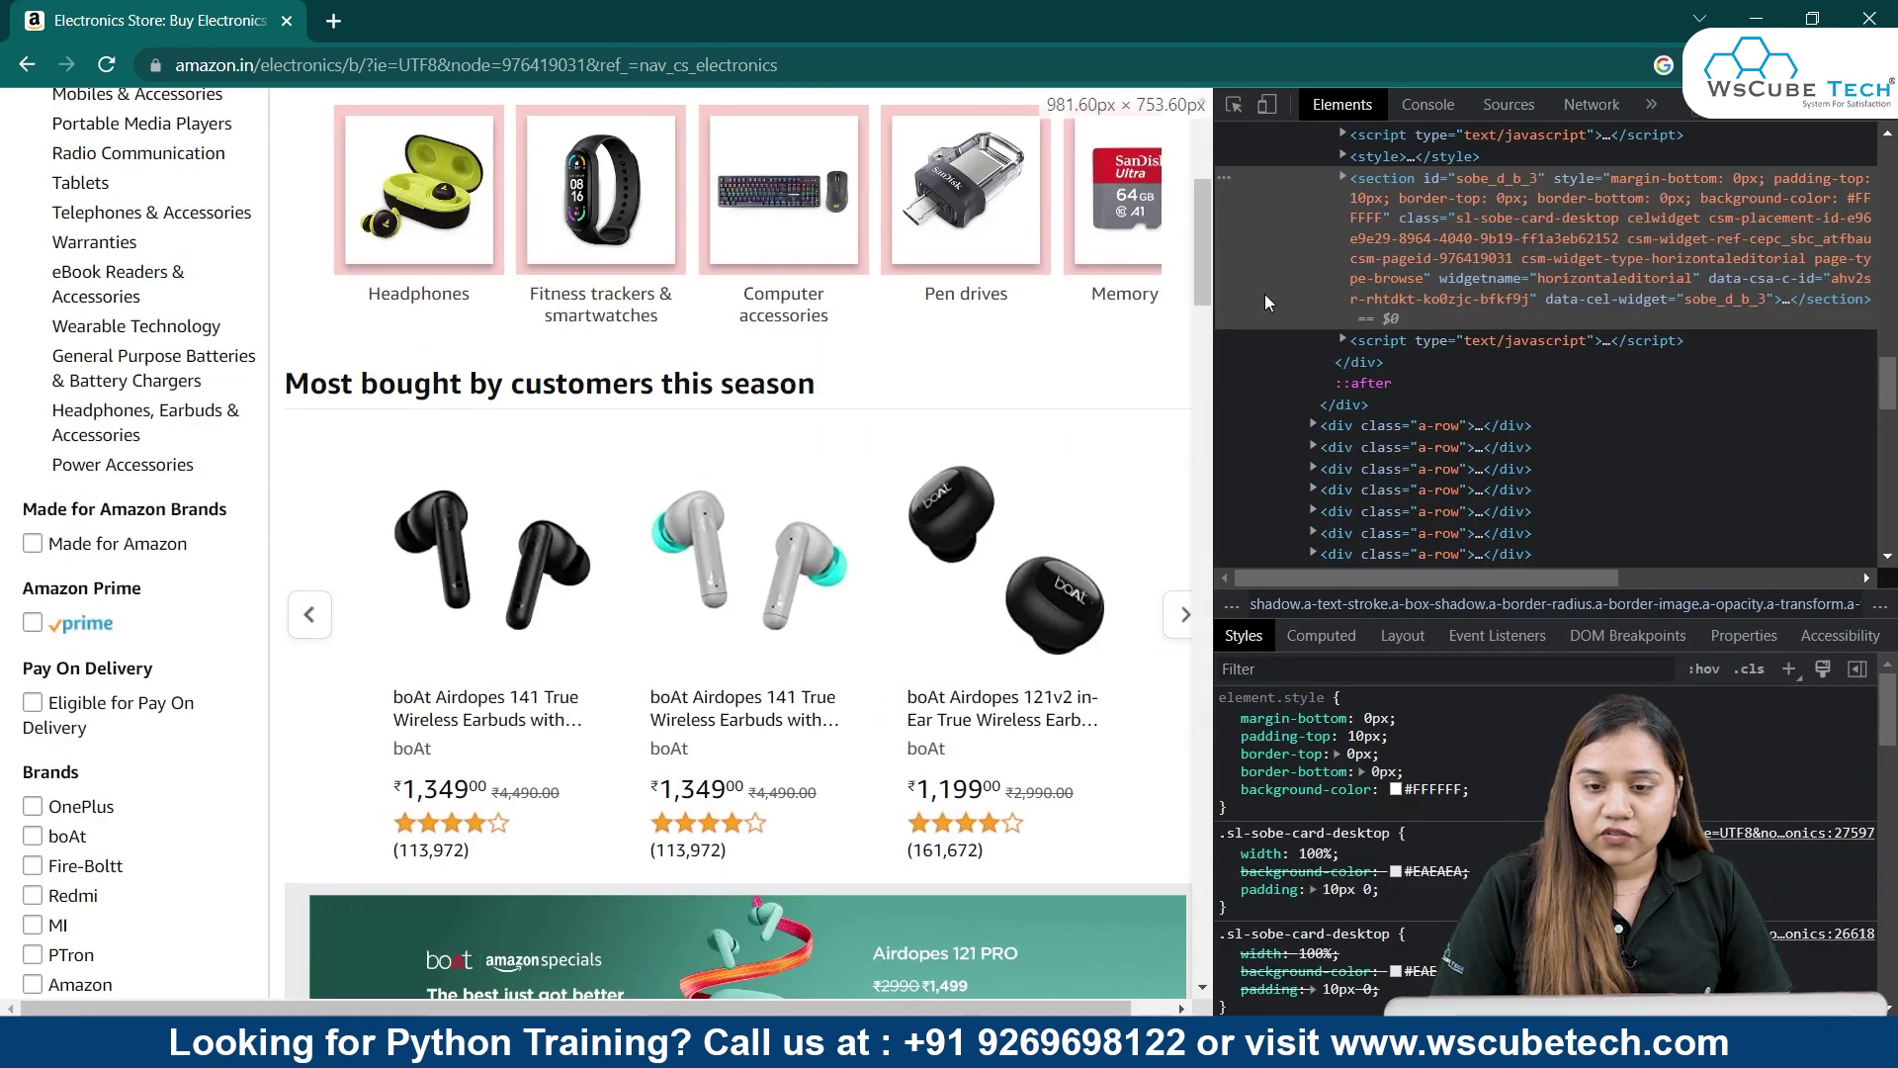
{"action": "scroll", "coordinate": [749, 356], "scroll_direction": "up", "scroll_amount": 4}
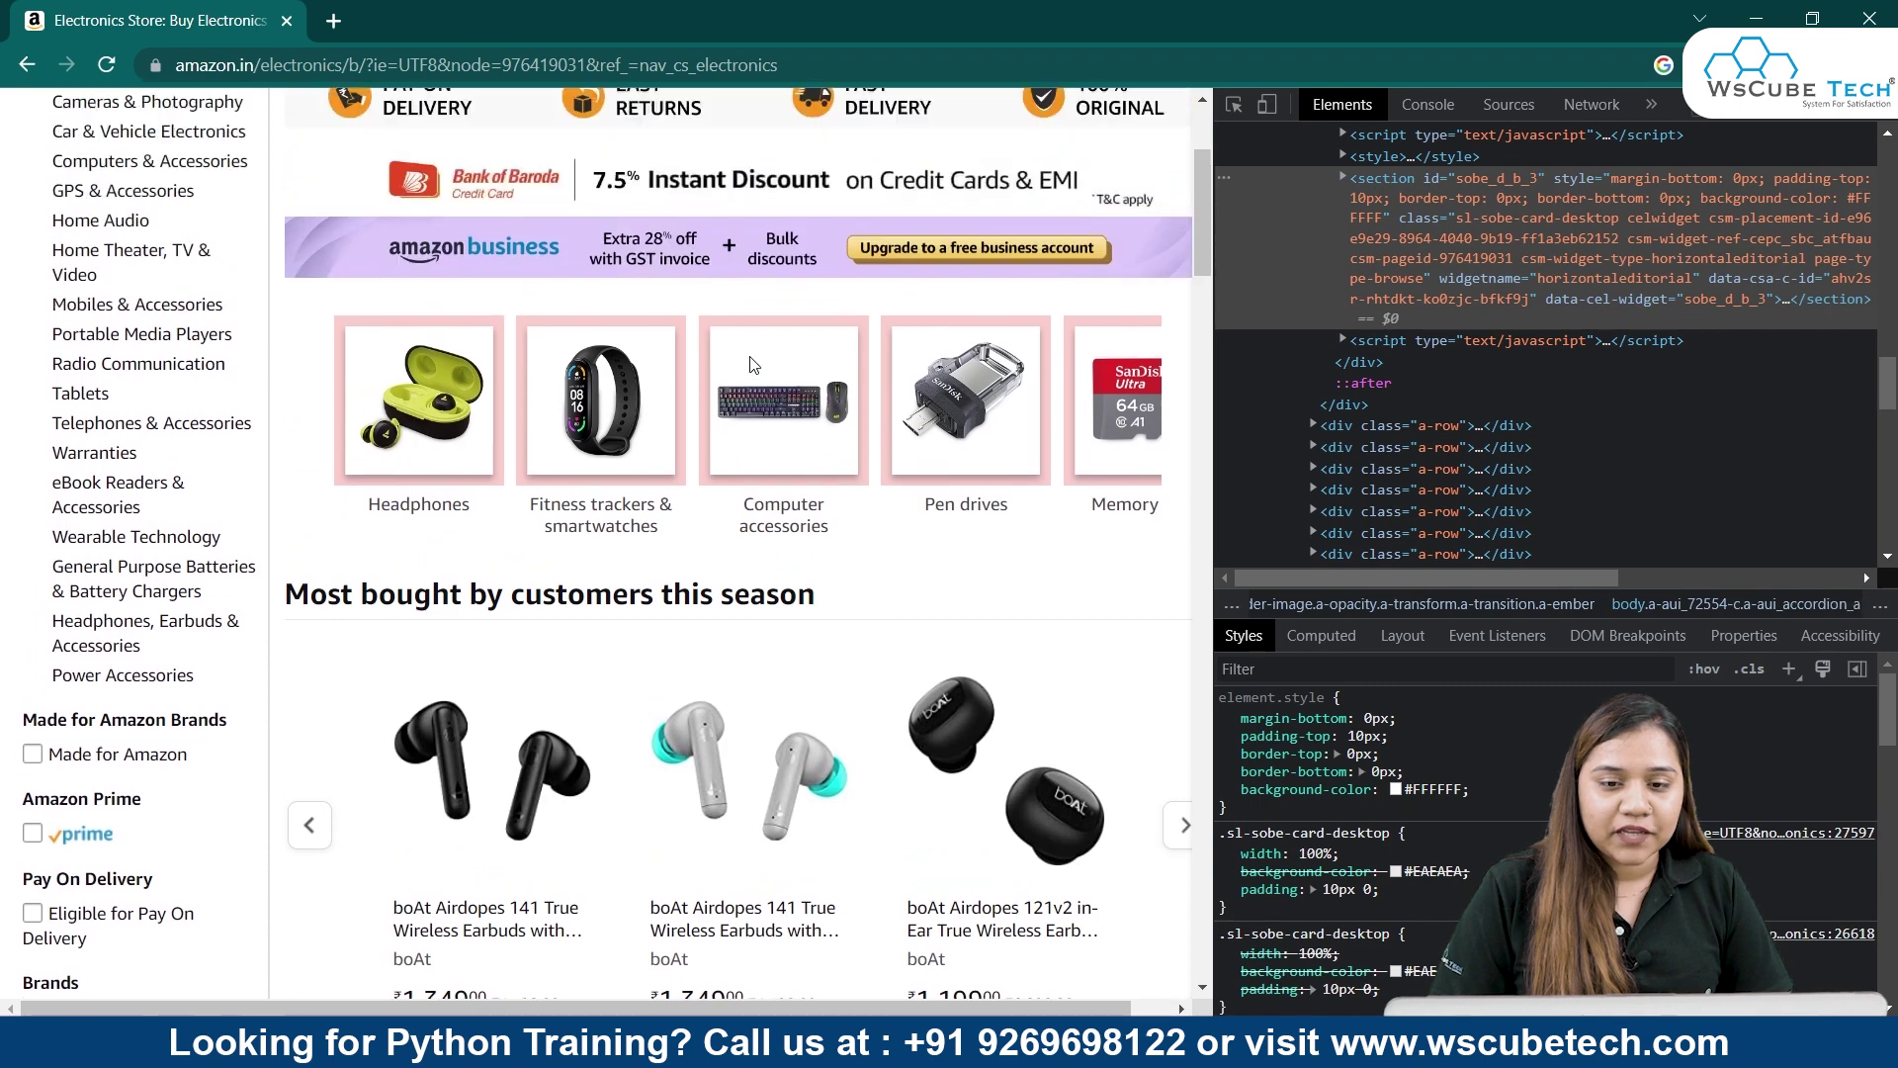
{"action": "scroll", "coordinate": [749, 356], "scroll_direction": "up", "scroll_amount": 2}
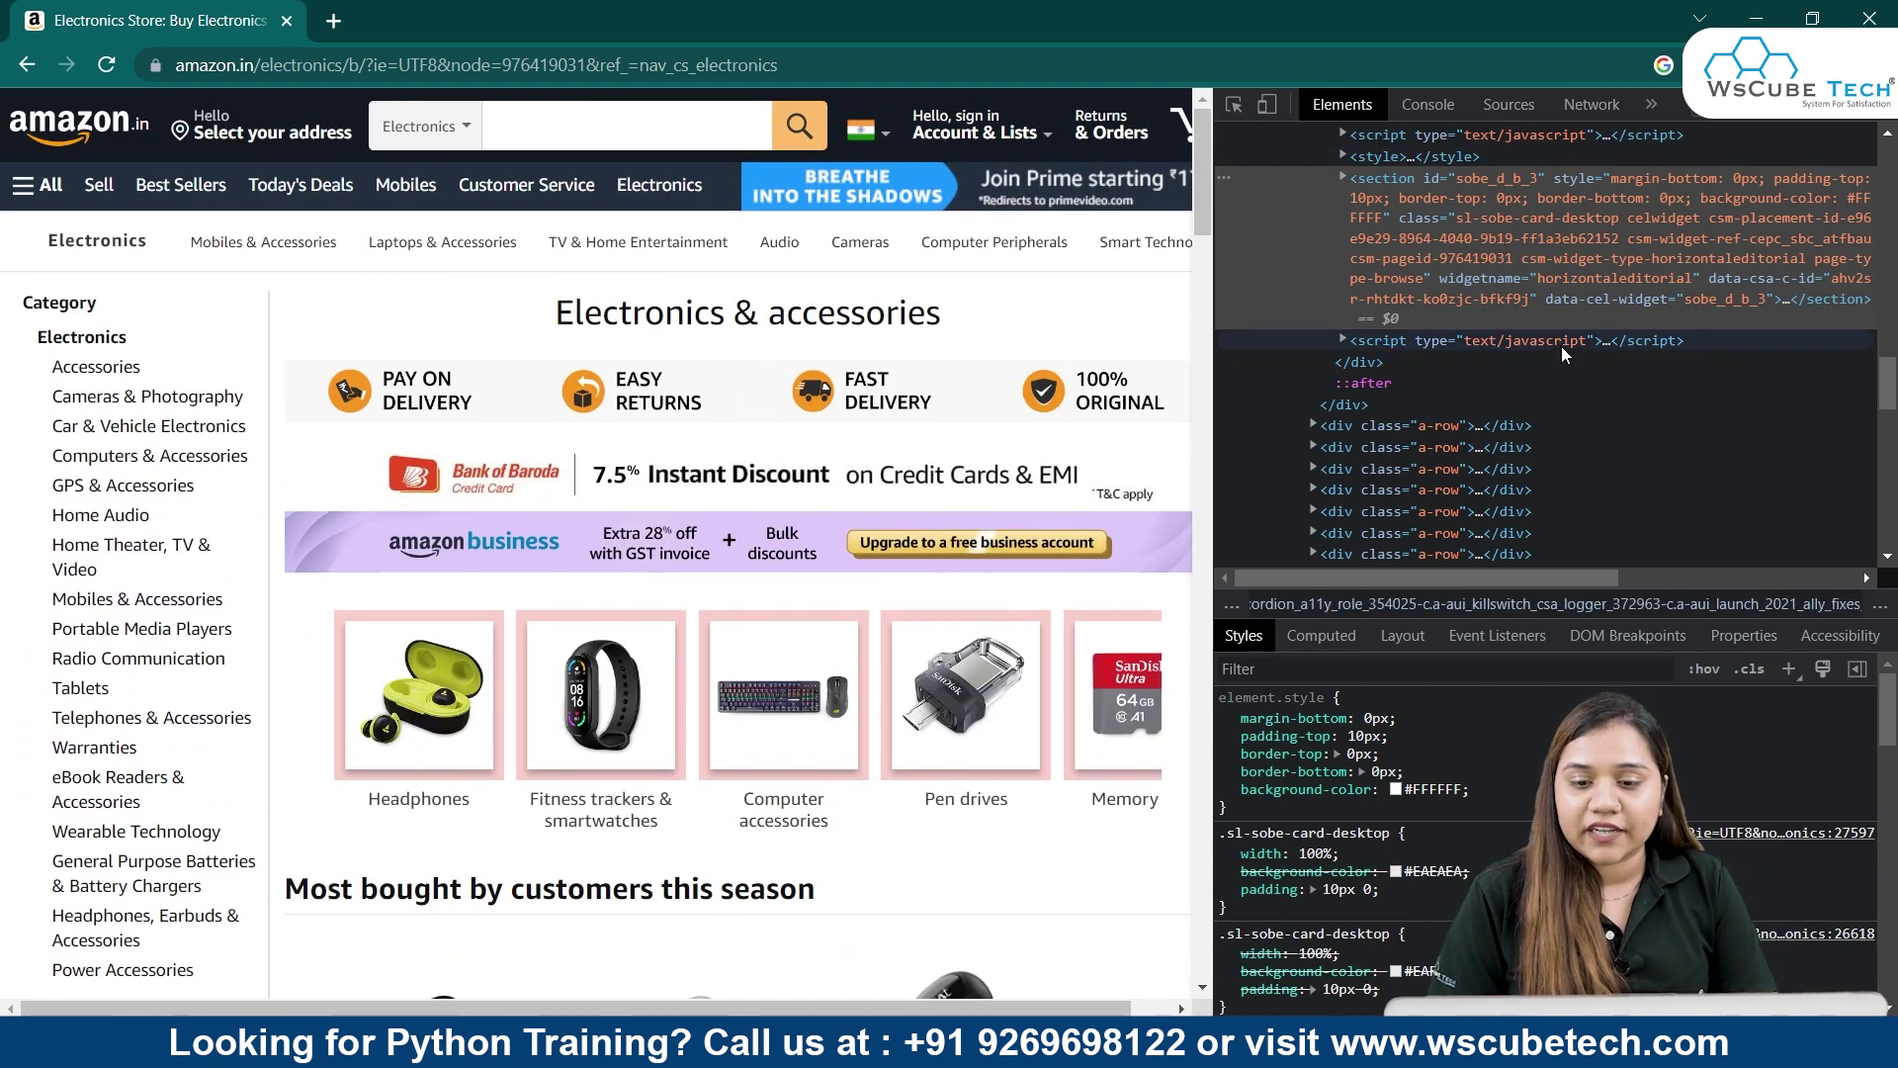
{"action": "scroll", "coordinate": [1534, 322], "scroll_direction": "up", "scroll_amount": 15}
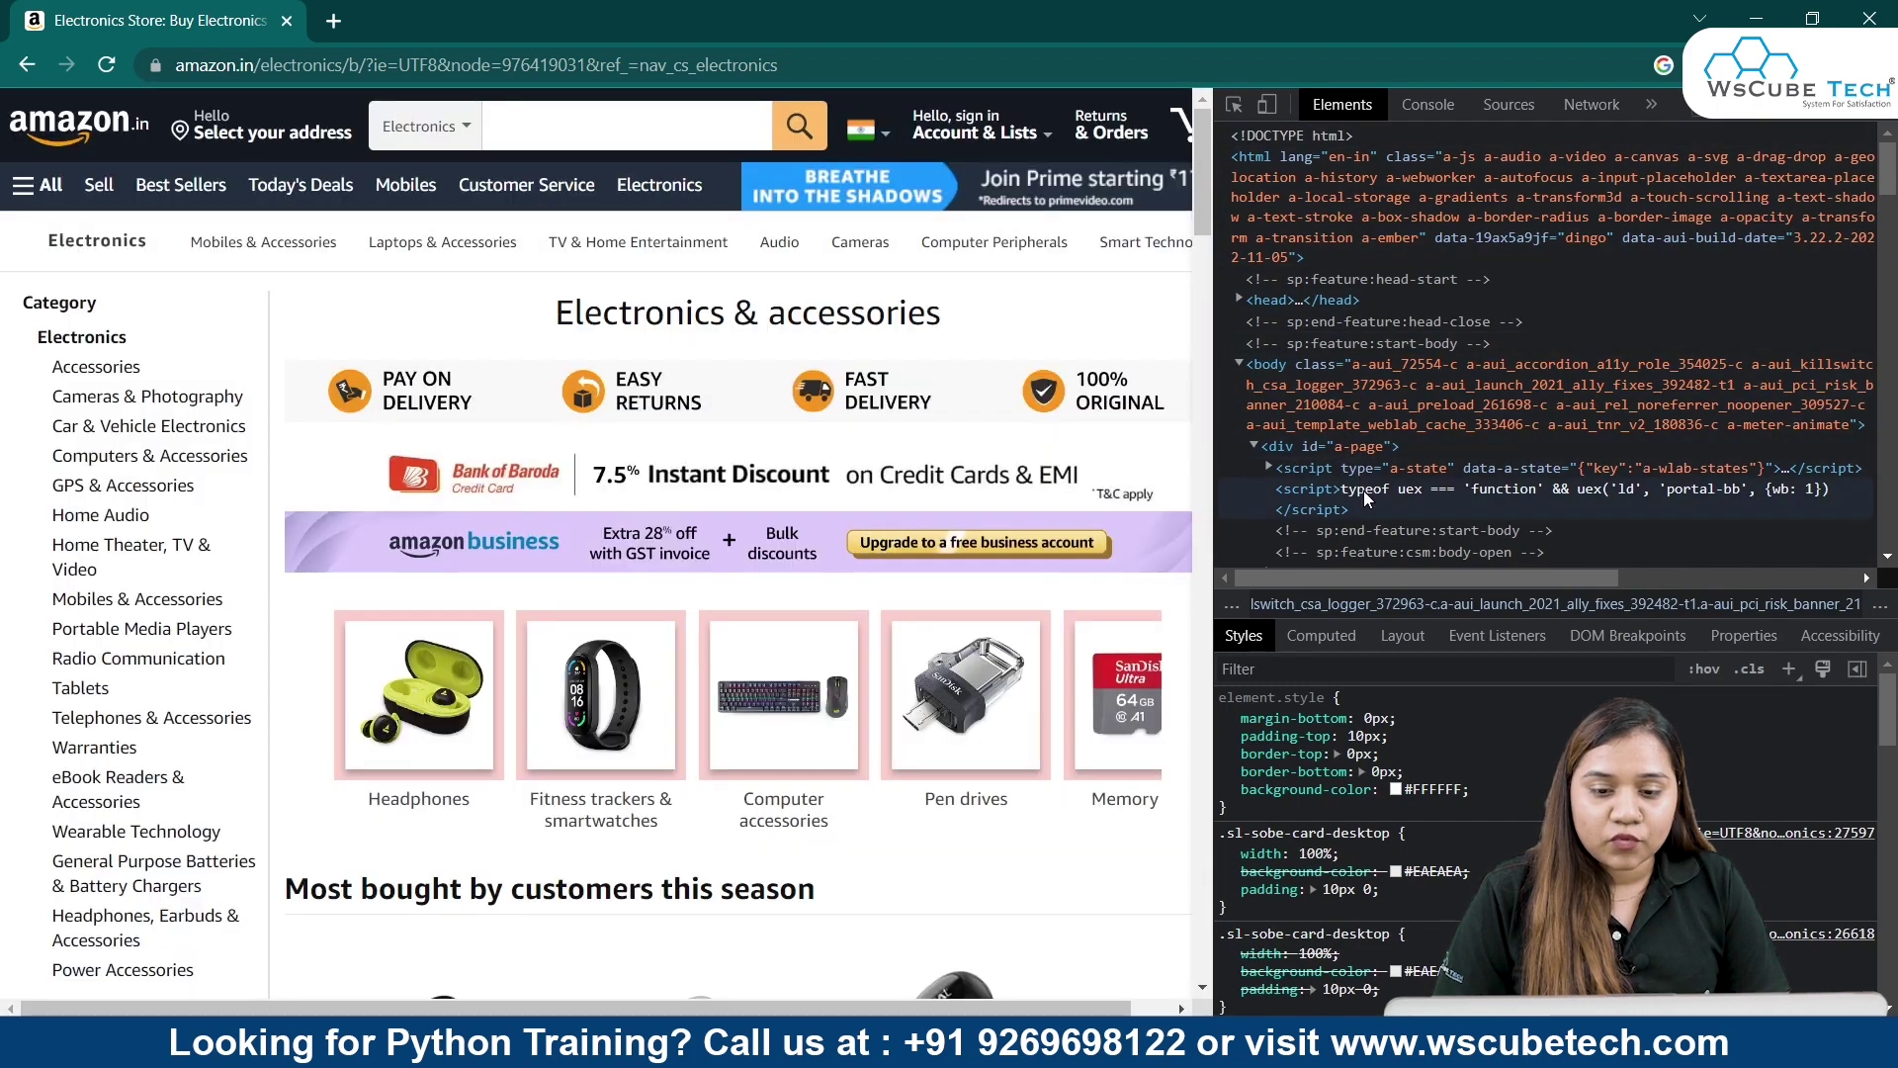
Step: Scroll the Elements markup from the DOCTYPE down to the carousel's celwidget div
{"action": "scroll", "coordinate": [1368, 503], "scroll_direction": "down", "scroll_amount": 5}
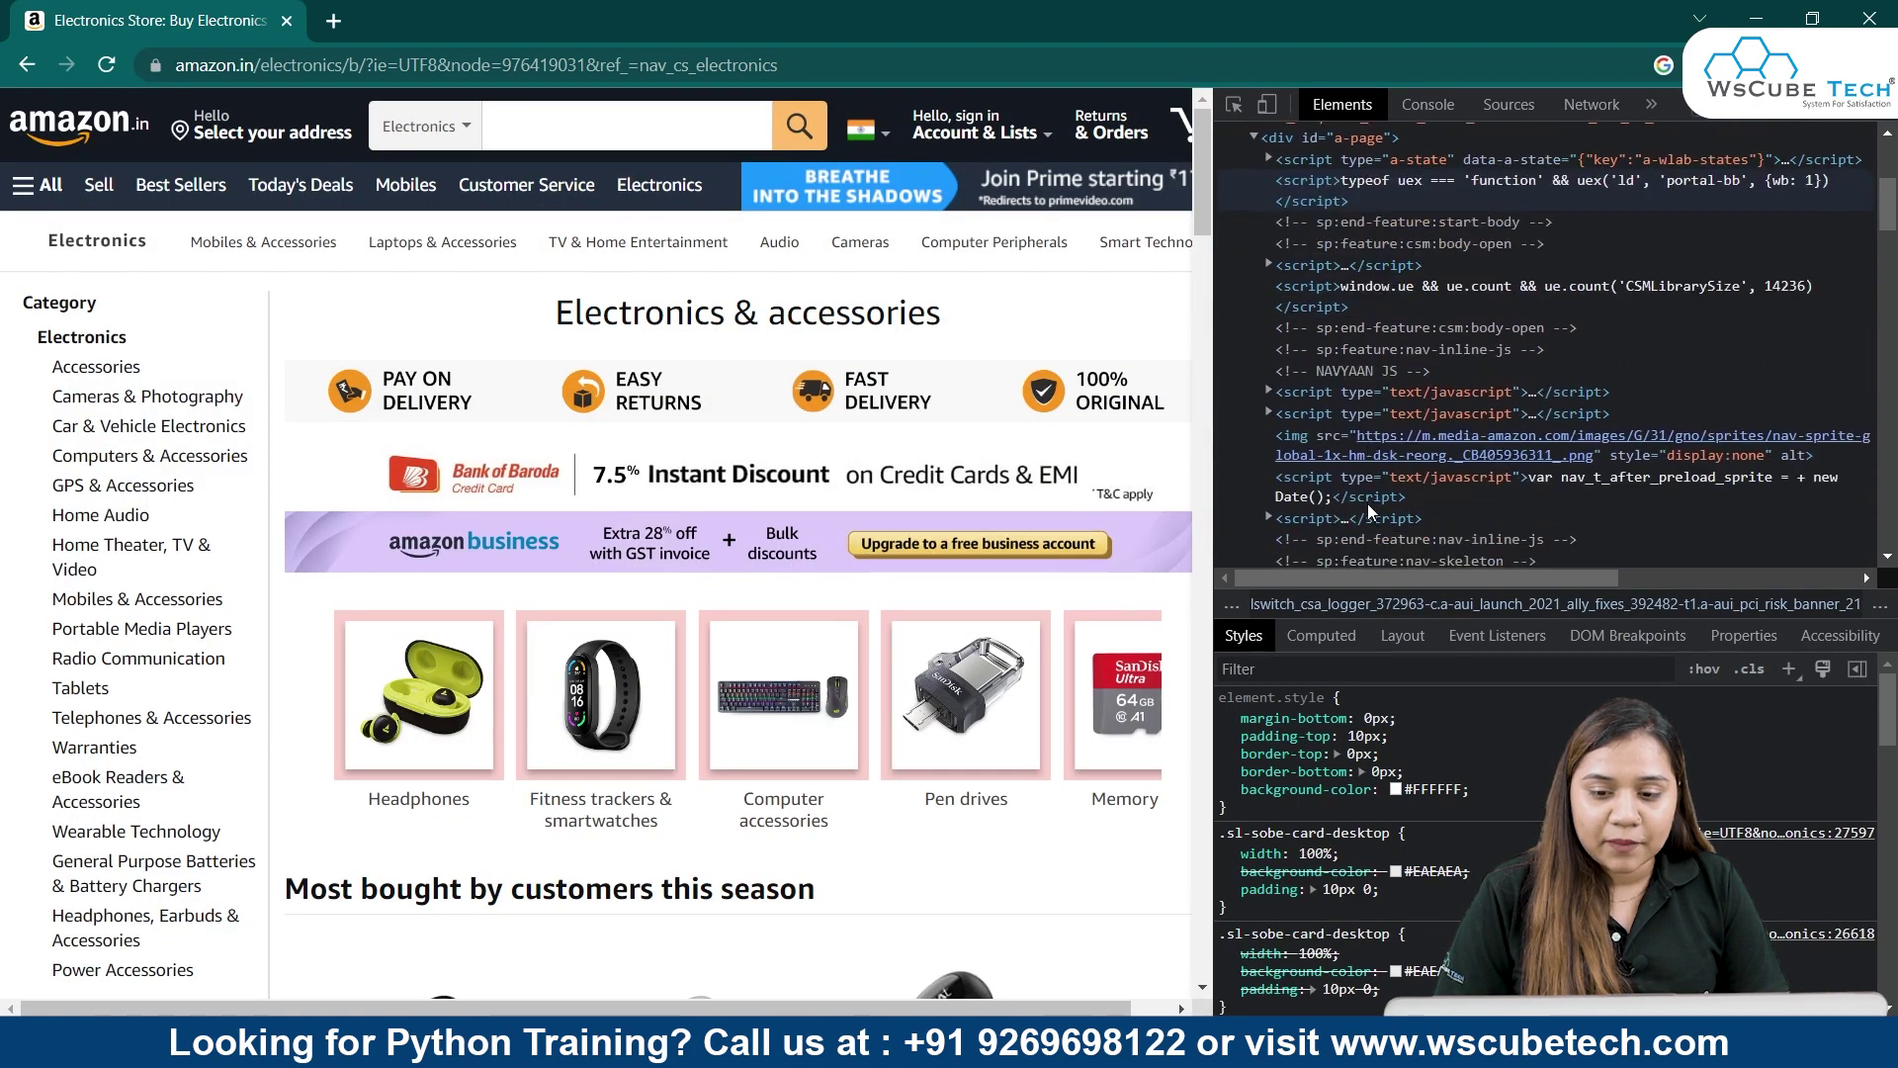
{"action": "scroll", "coordinate": [1367, 502], "scroll_direction": "down", "scroll_amount": 4}
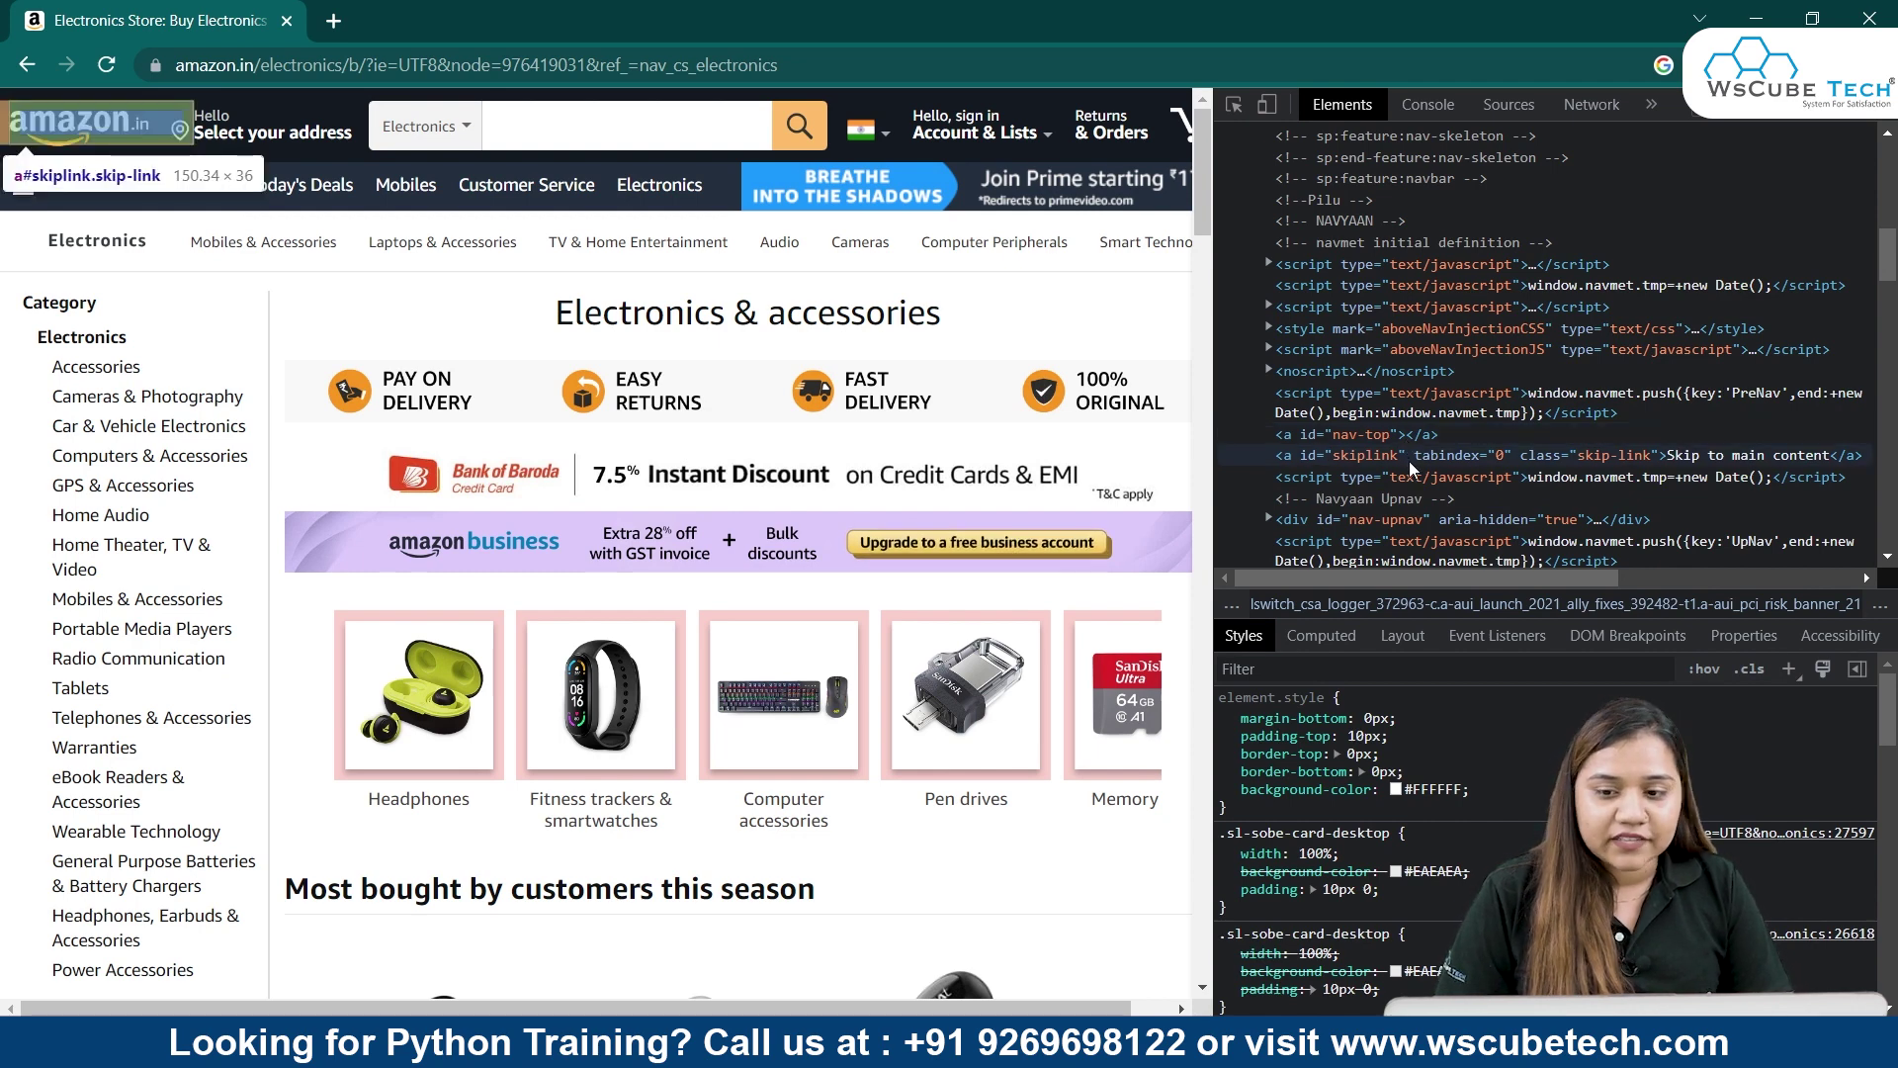
{"action": "scroll", "coordinate": [1409, 461], "scroll_direction": "down", "scroll_amount": 10}
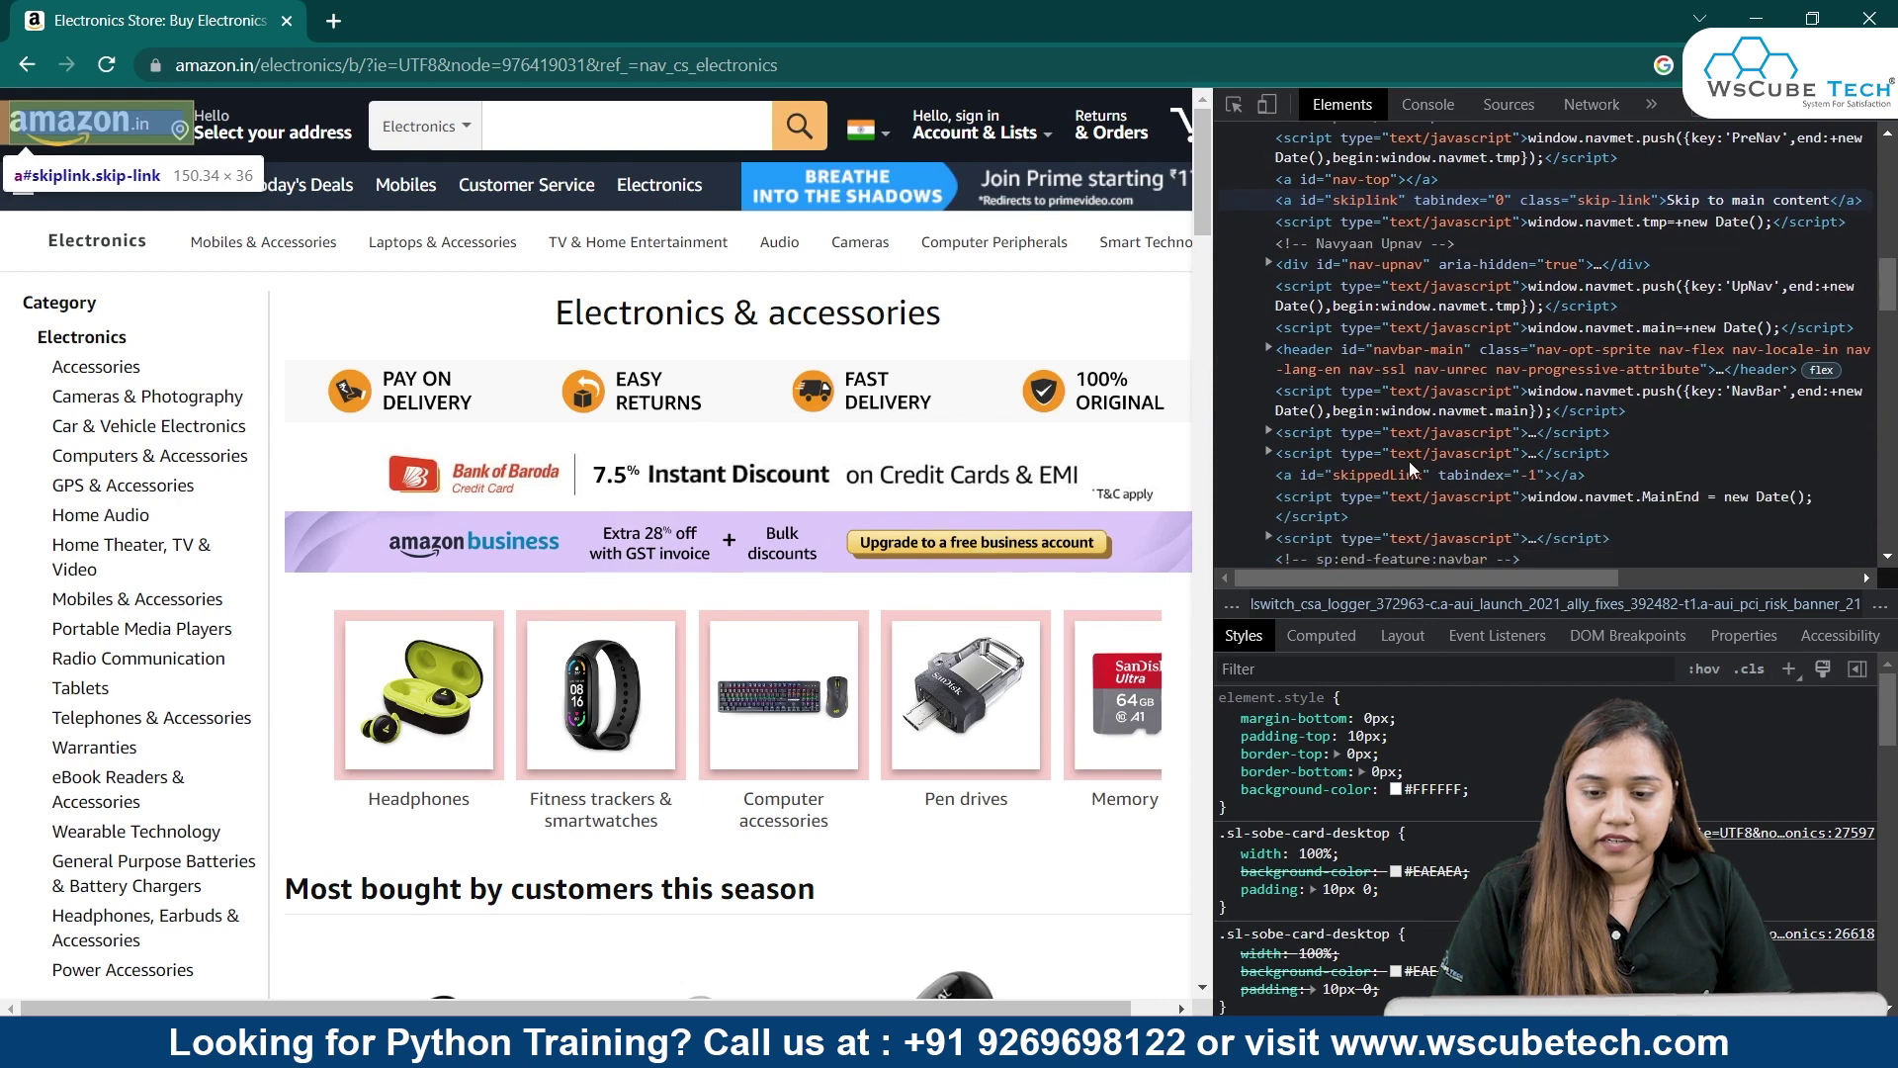
{"action": "scroll", "coordinate": [1409, 460], "scroll_direction": "down", "scroll_amount": 5}
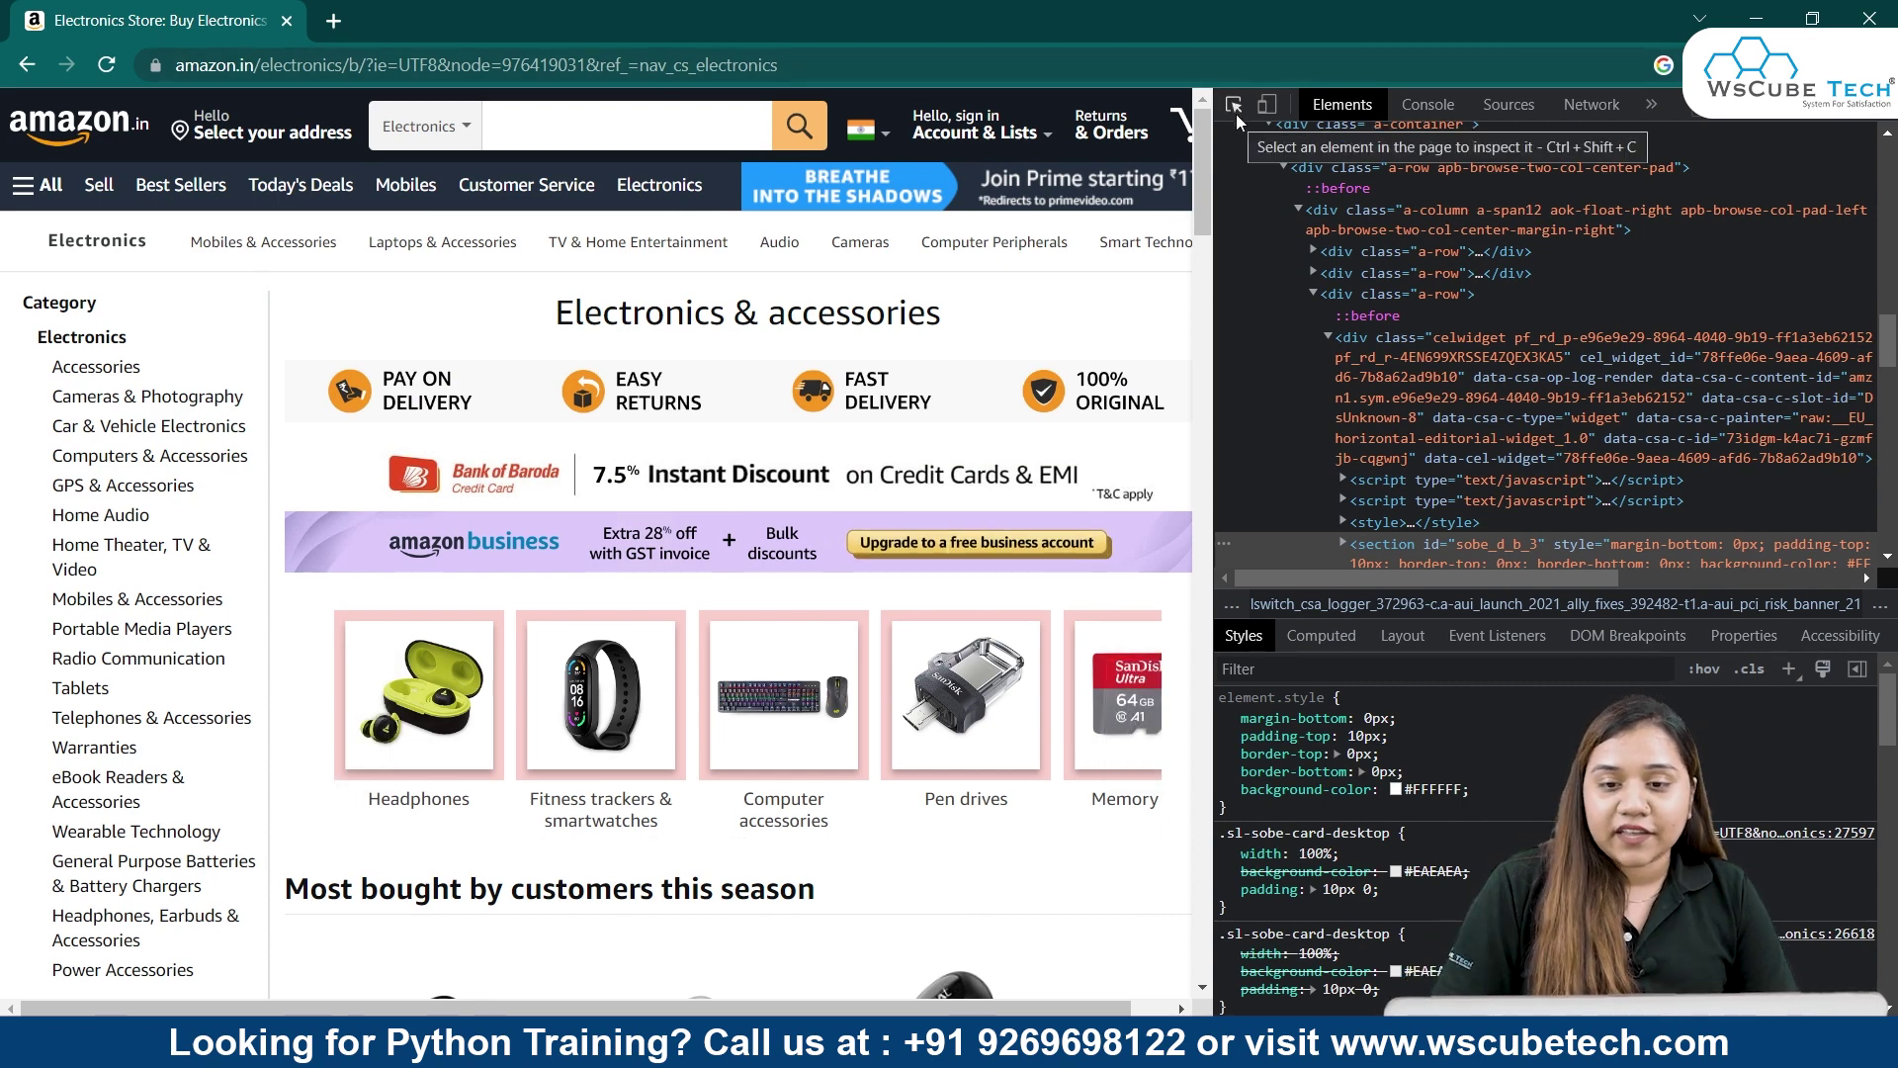
Step: Select the Headphones tile's img element and preview its m.media-amazon.com source image size
{"action": "left_click", "coordinate": [1234, 105]}
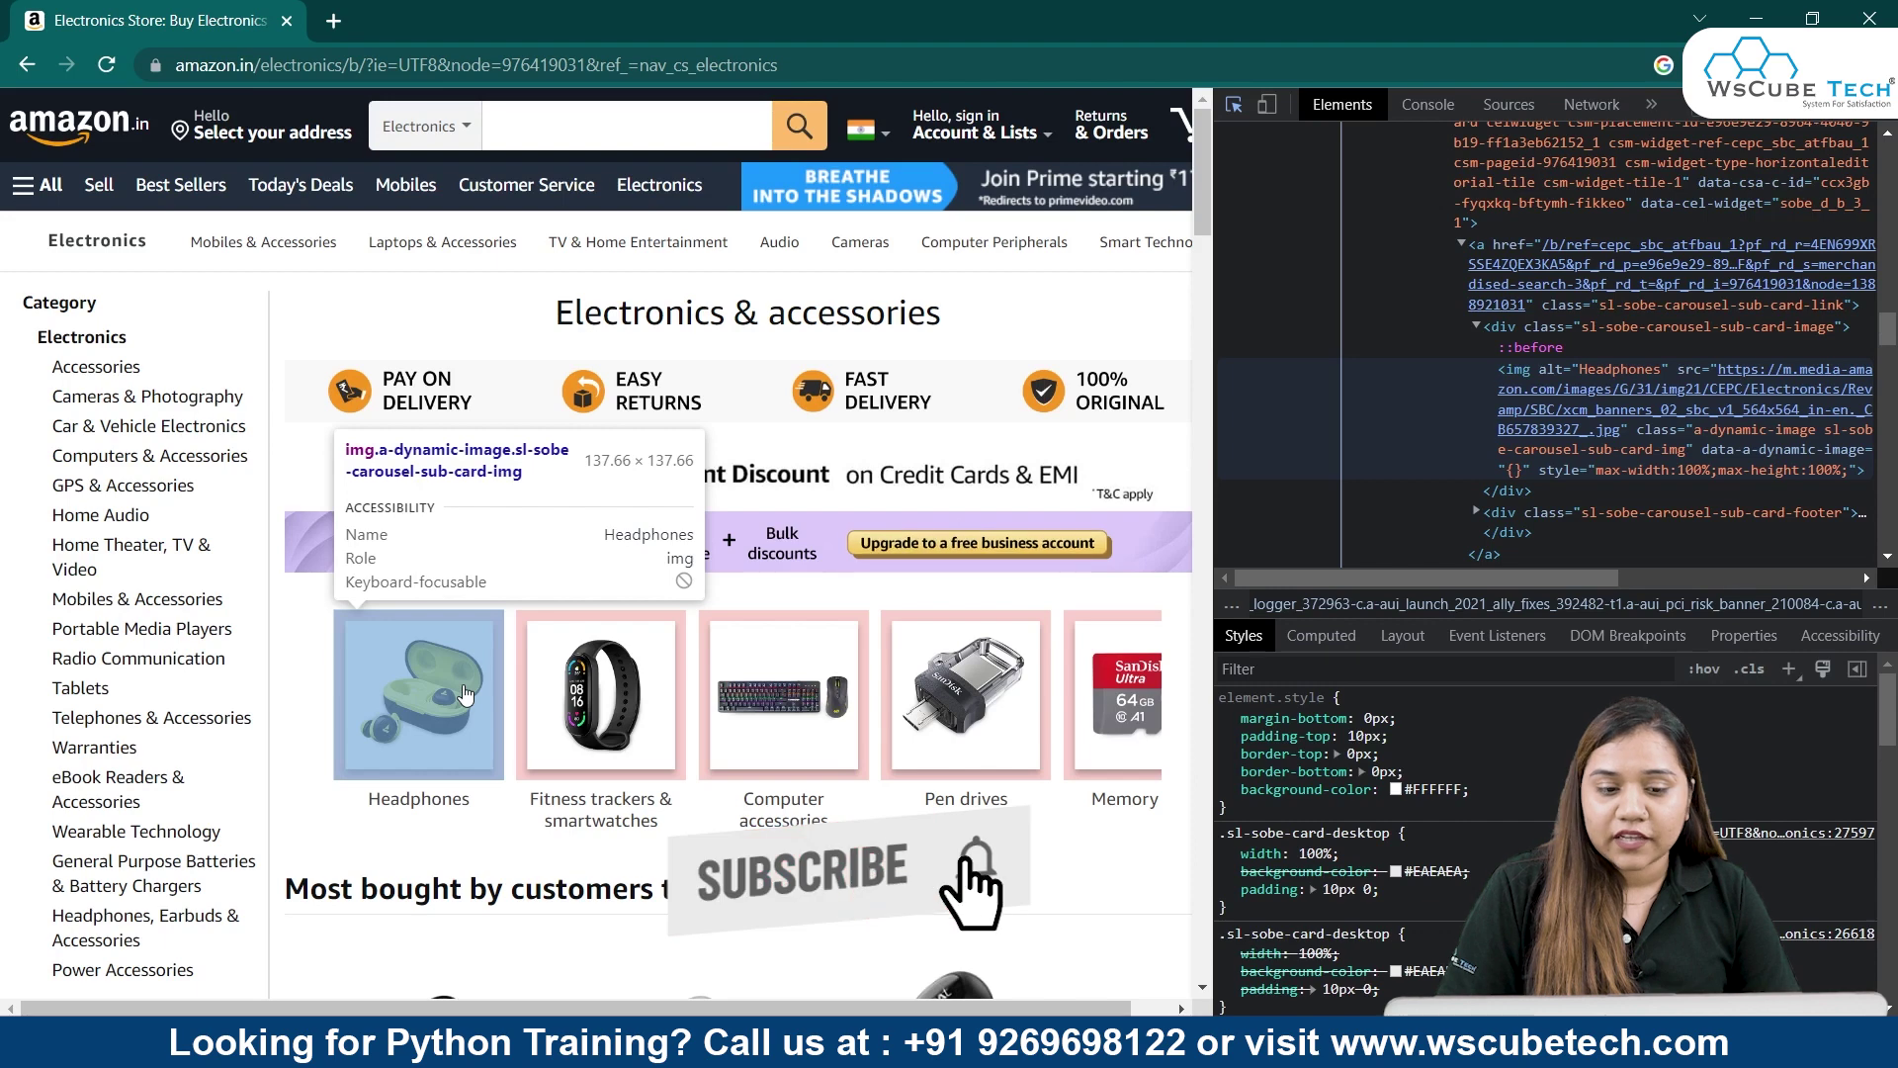
{"action": "left_click", "coordinate": [465, 695]}
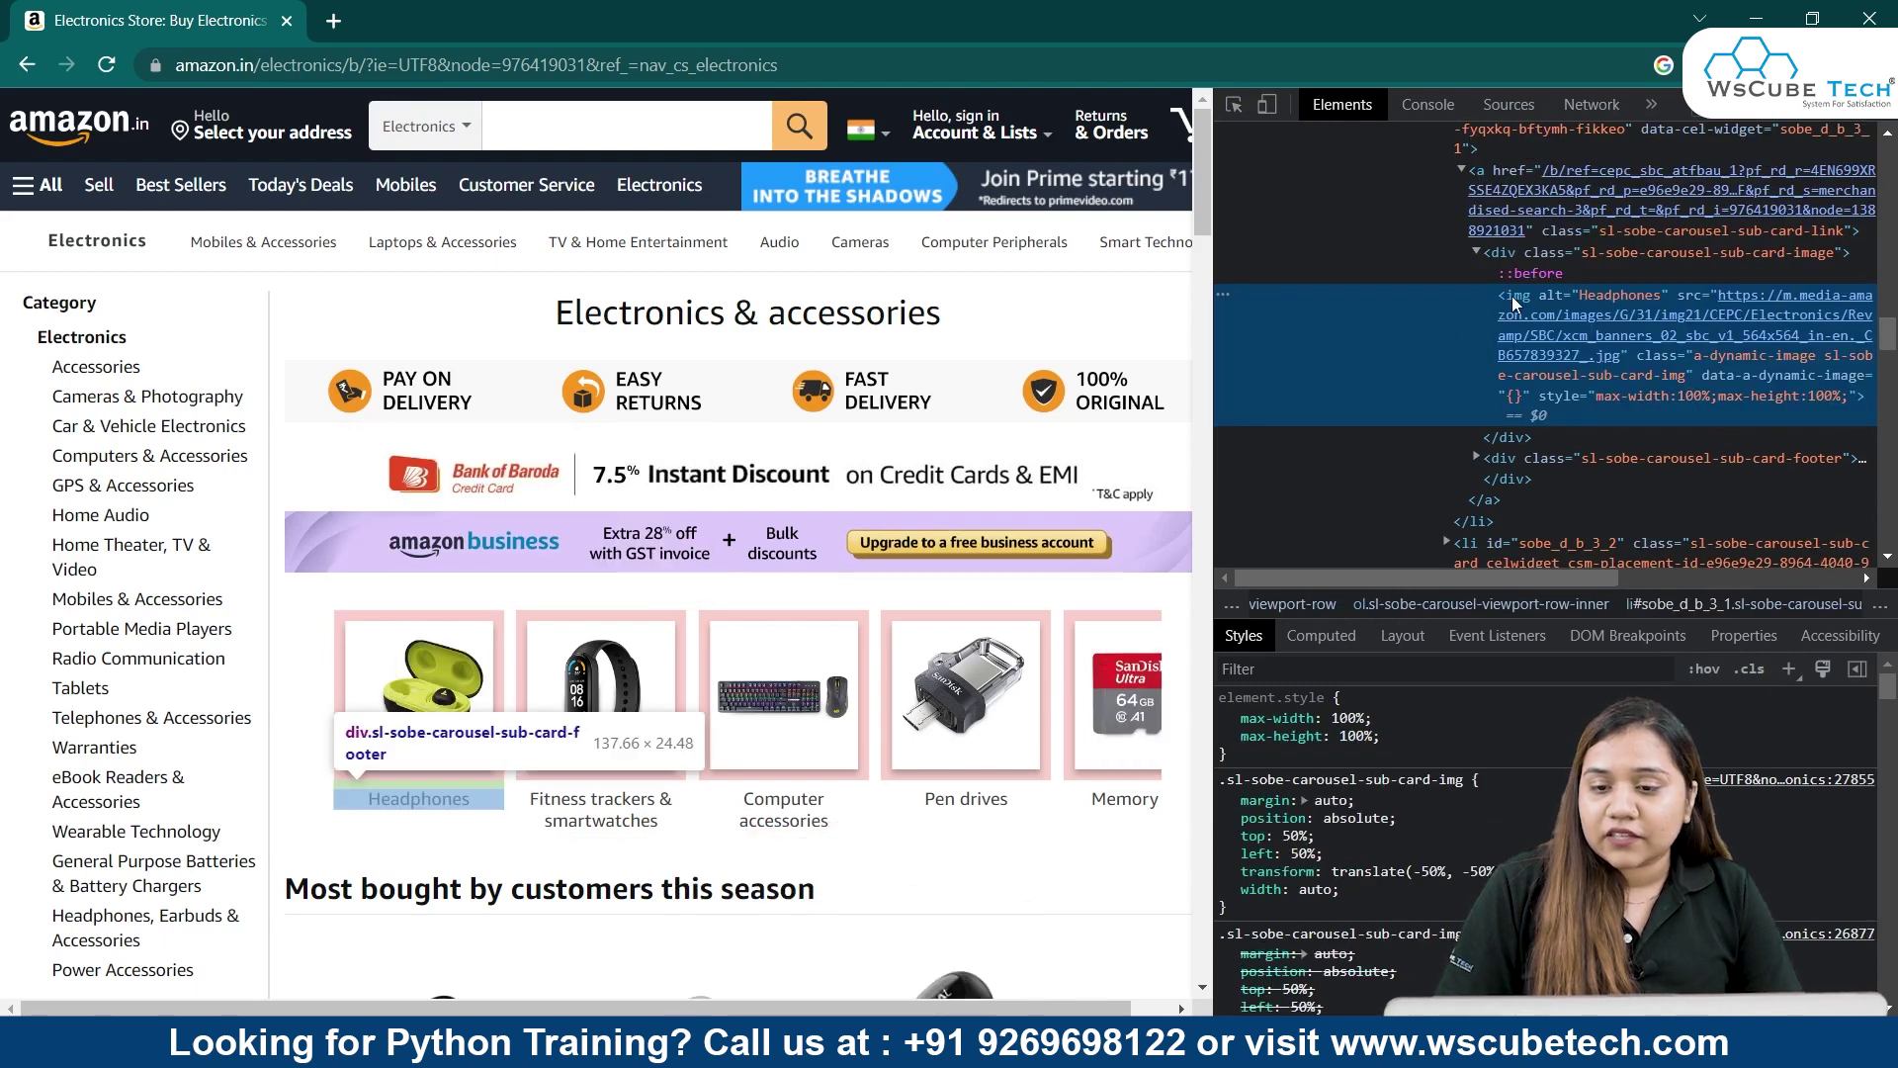
{"action": "mouse_move", "coordinate": [1517, 318]}
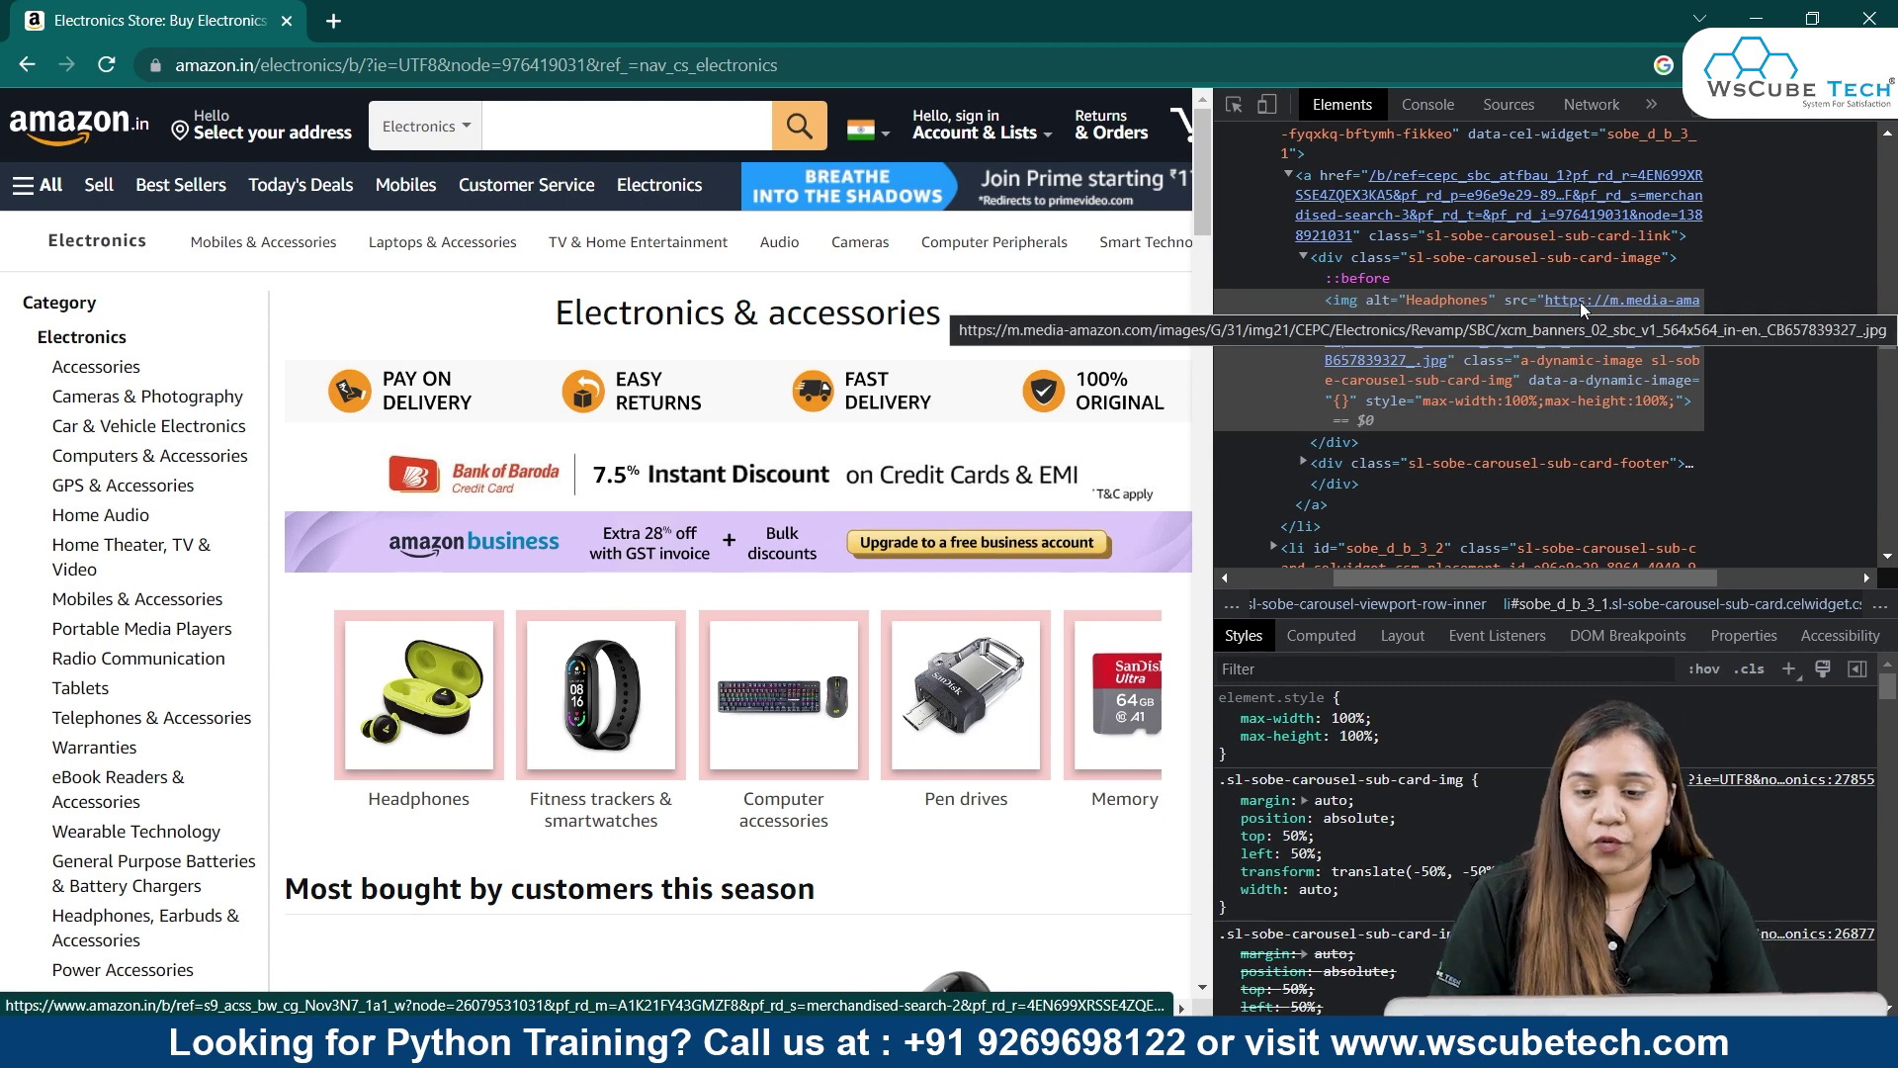
{"action": "mouse_move", "coordinate": [1580, 301]}
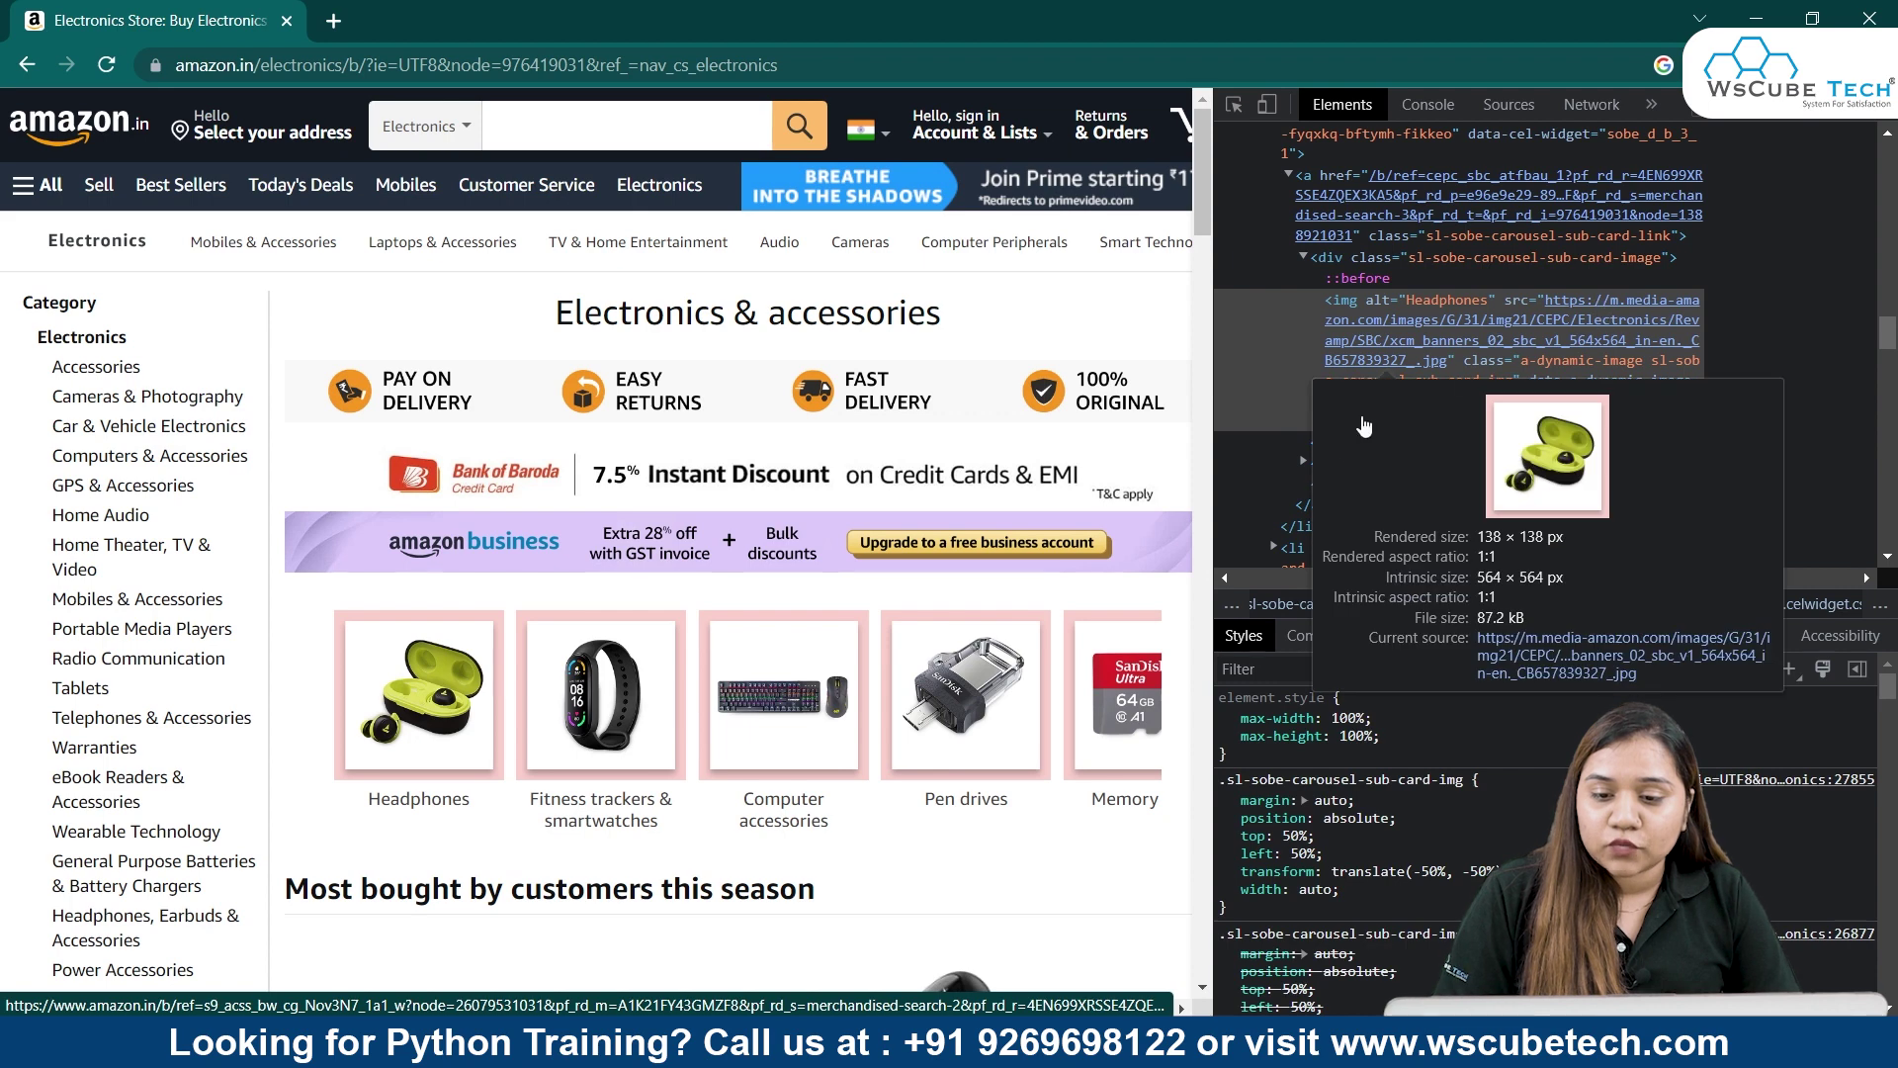
{"action": "scroll", "coordinate": [1278, 423], "scroll_direction": "down", "scroll_amount": 1}
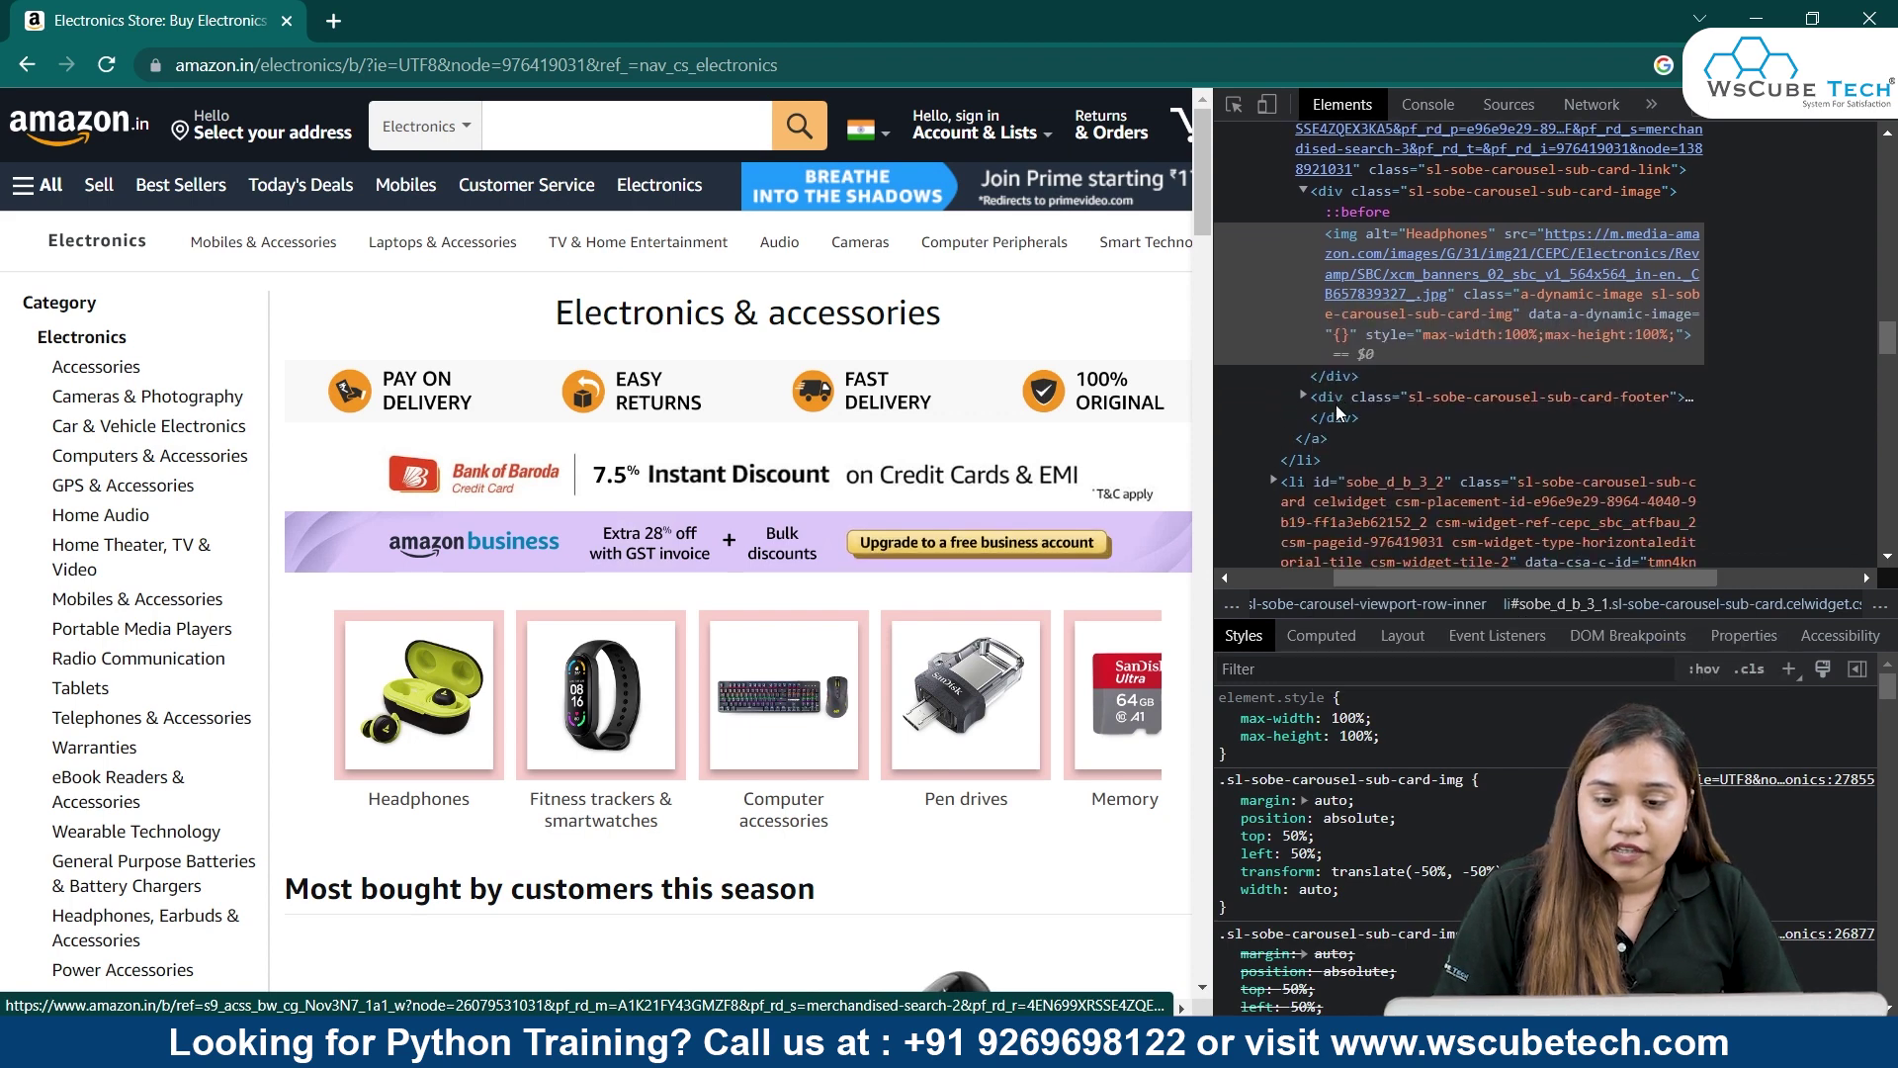
Step: Select the 'Fitness trackers & smartwatches' caption span and scroll through the following carousel li cards
{"action": "left_click", "coordinate": [1235, 105]}
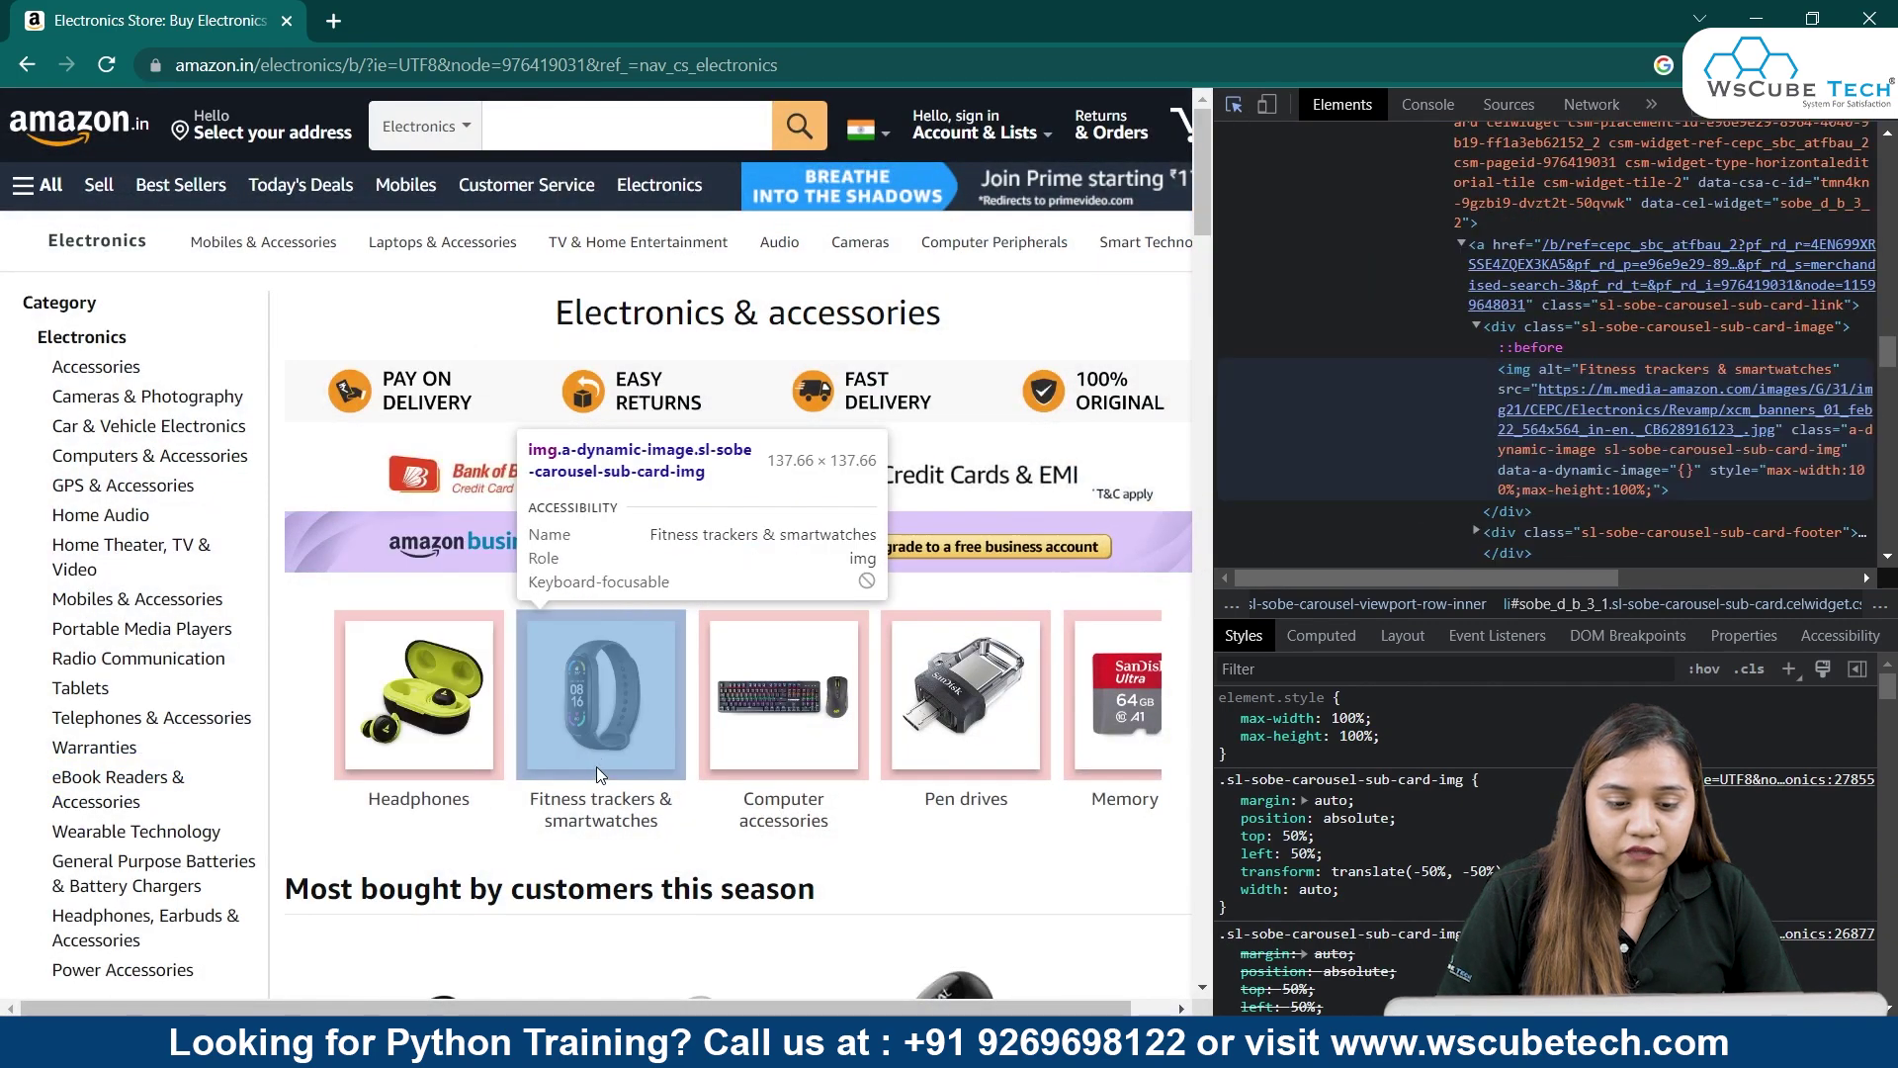
{"action": "left_click", "coordinate": [603, 819]}
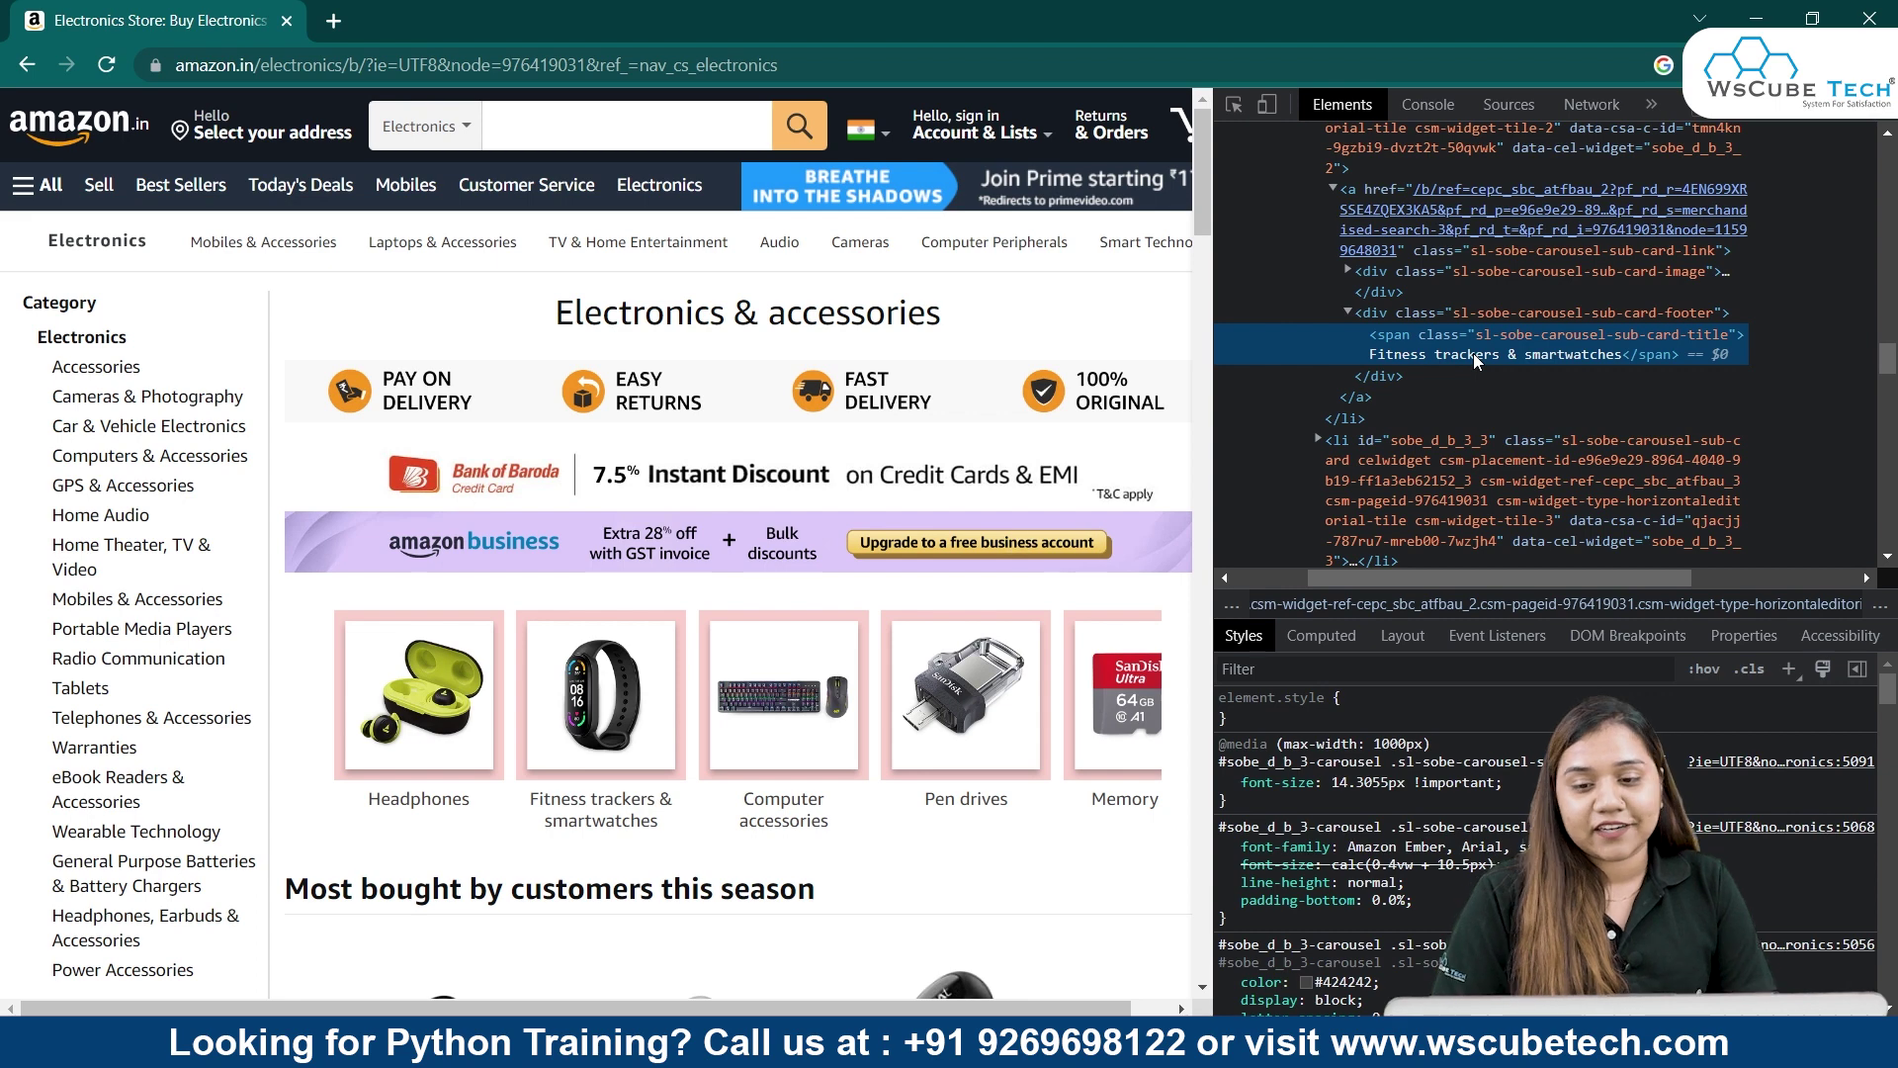
{"action": "scroll", "coordinate": [1495, 424], "scroll_direction": "down", "scroll_amount": 1}
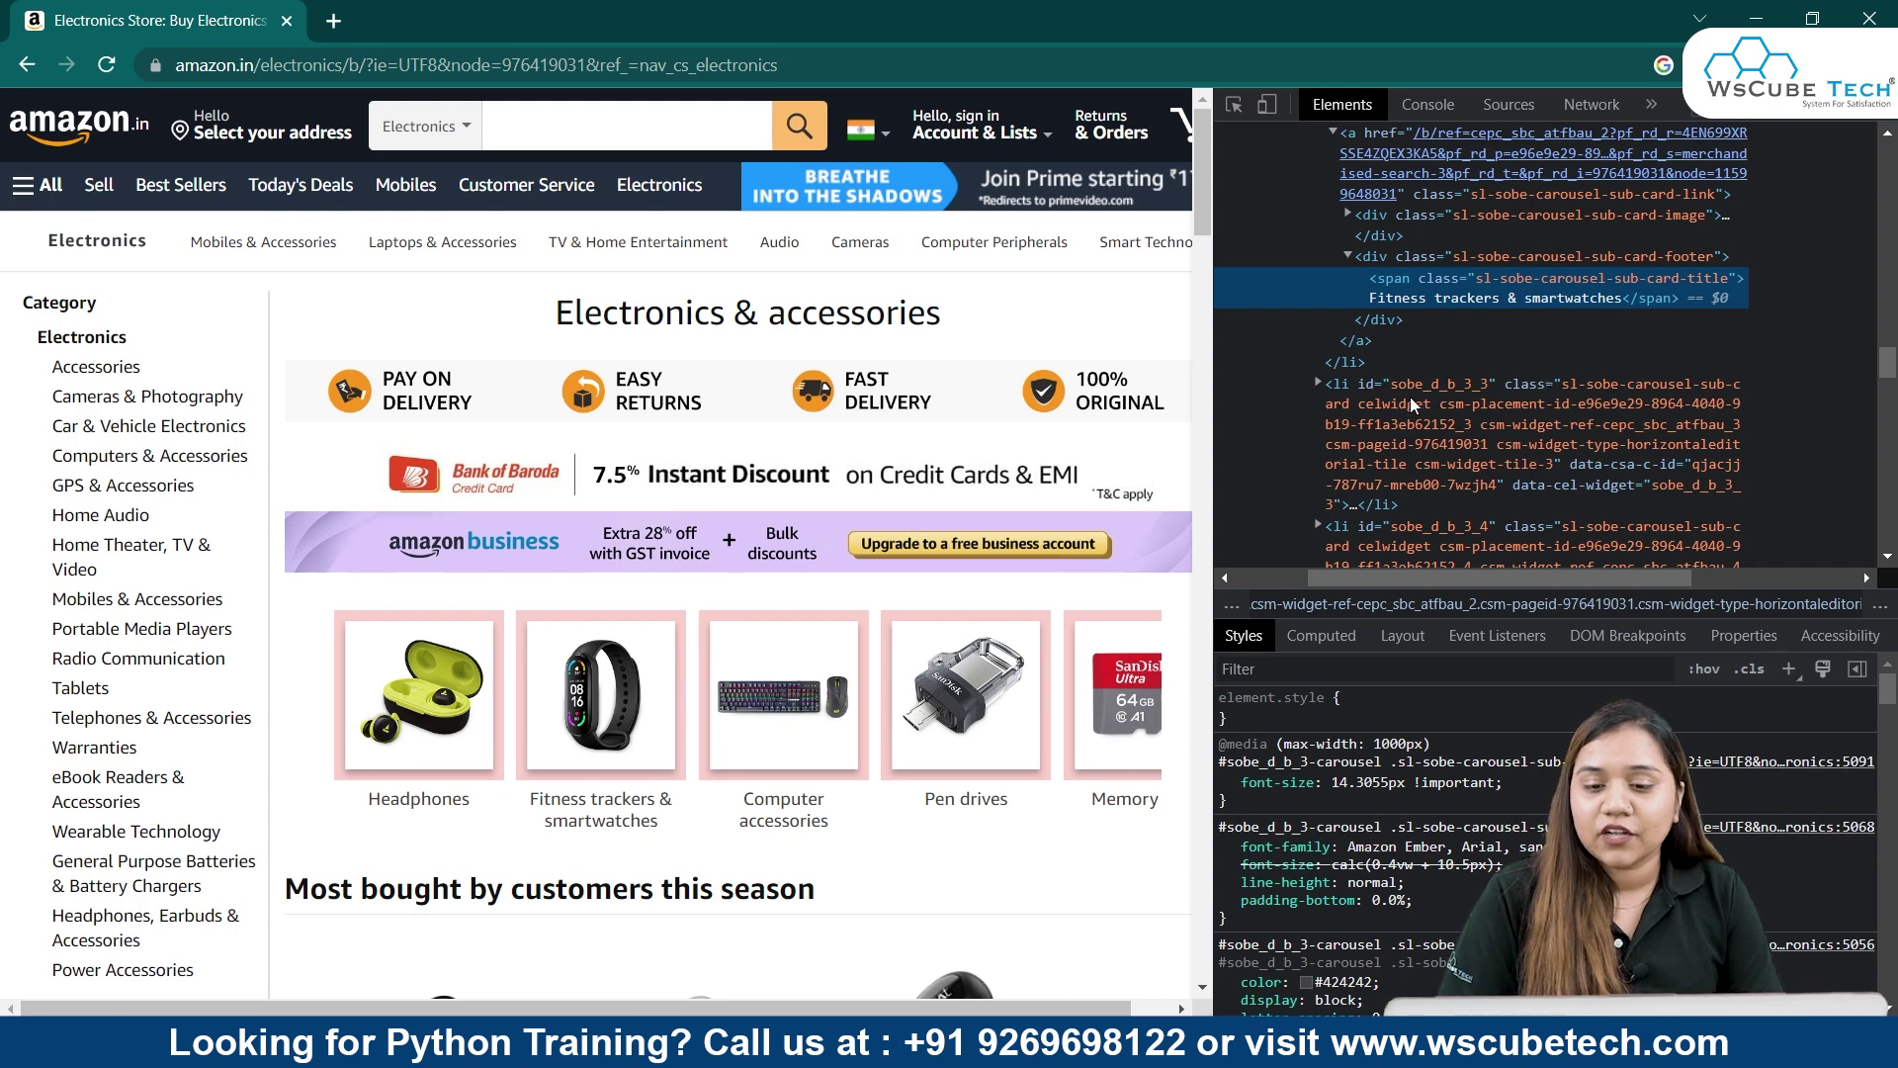
{"action": "scroll", "coordinate": [1410, 395], "scroll_direction": "down", "scroll_amount": 1}
{"action": "scroll", "coordinate": [1396, 417], "scroll_direction": "down", "scroll_amount": 1}
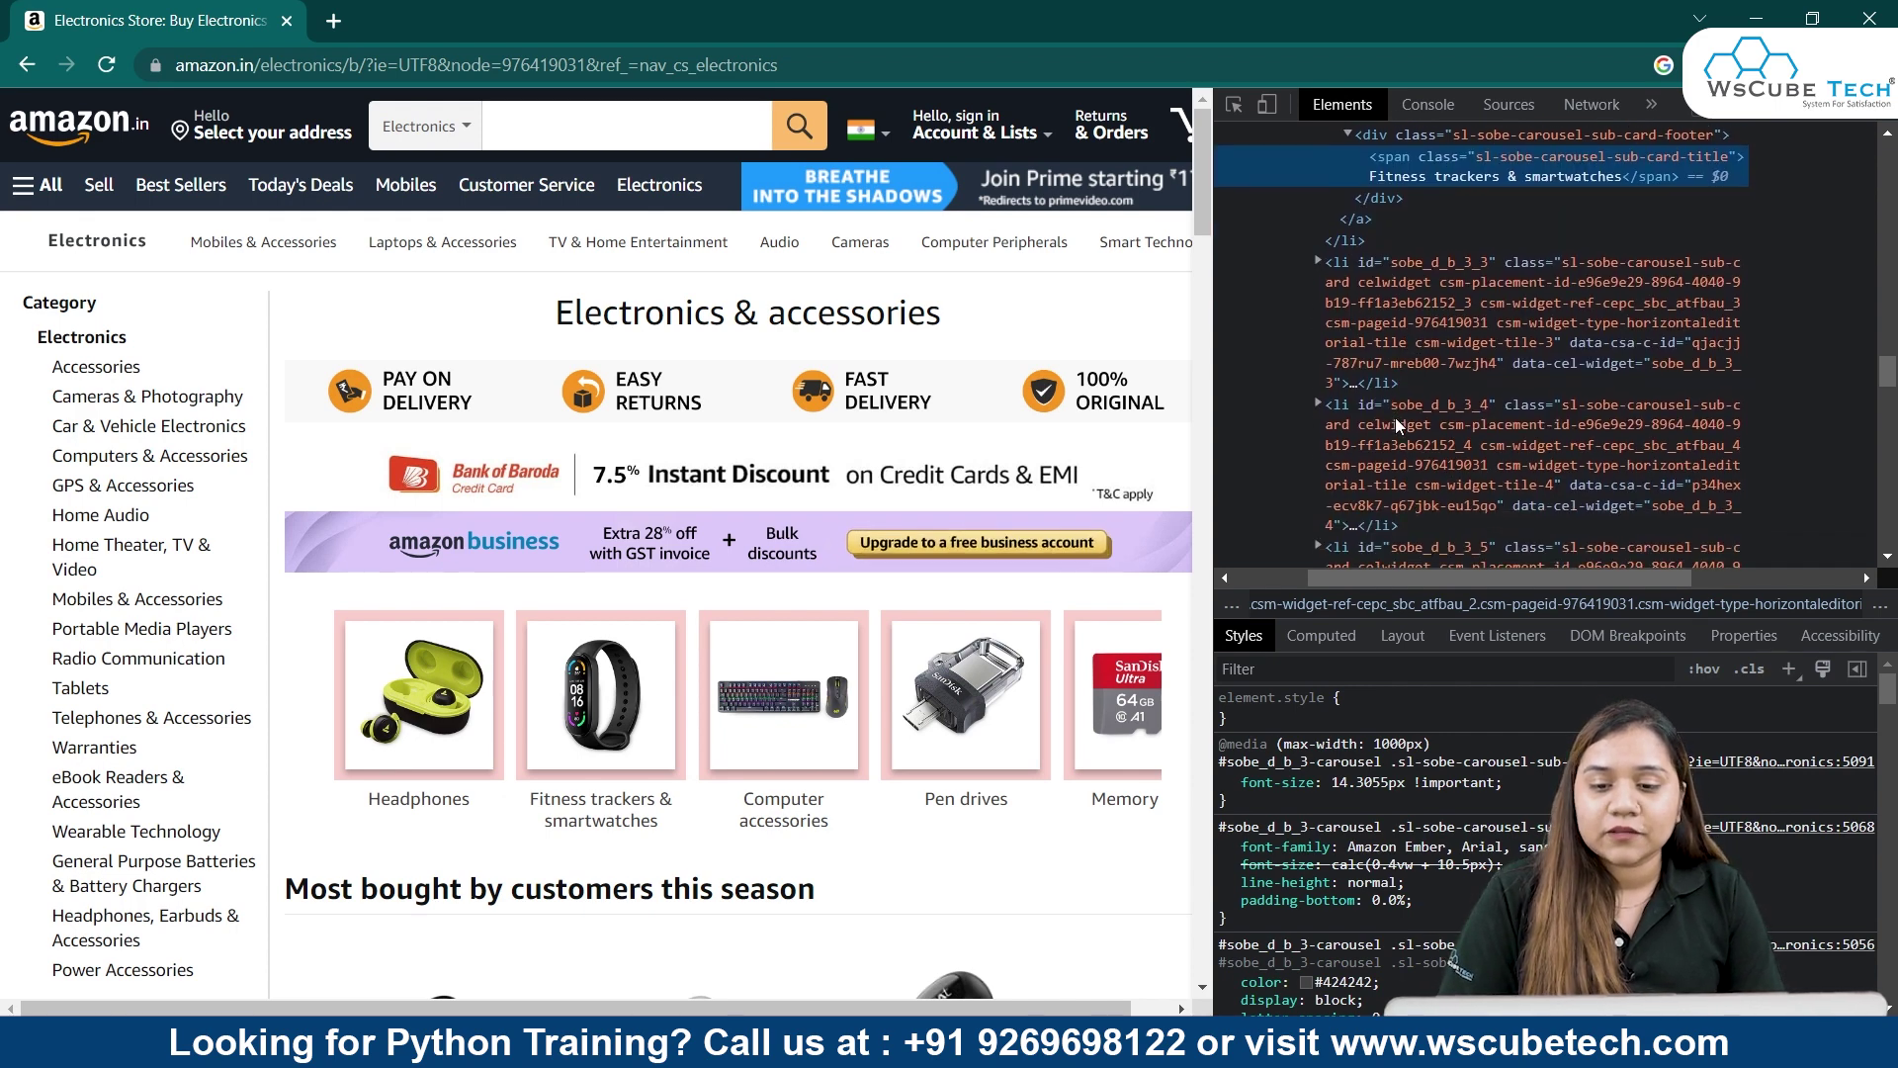
{"action": "scroll", "coordinate": [1397, 417], "scroll_direction": "down", "scroll_amount": 3}
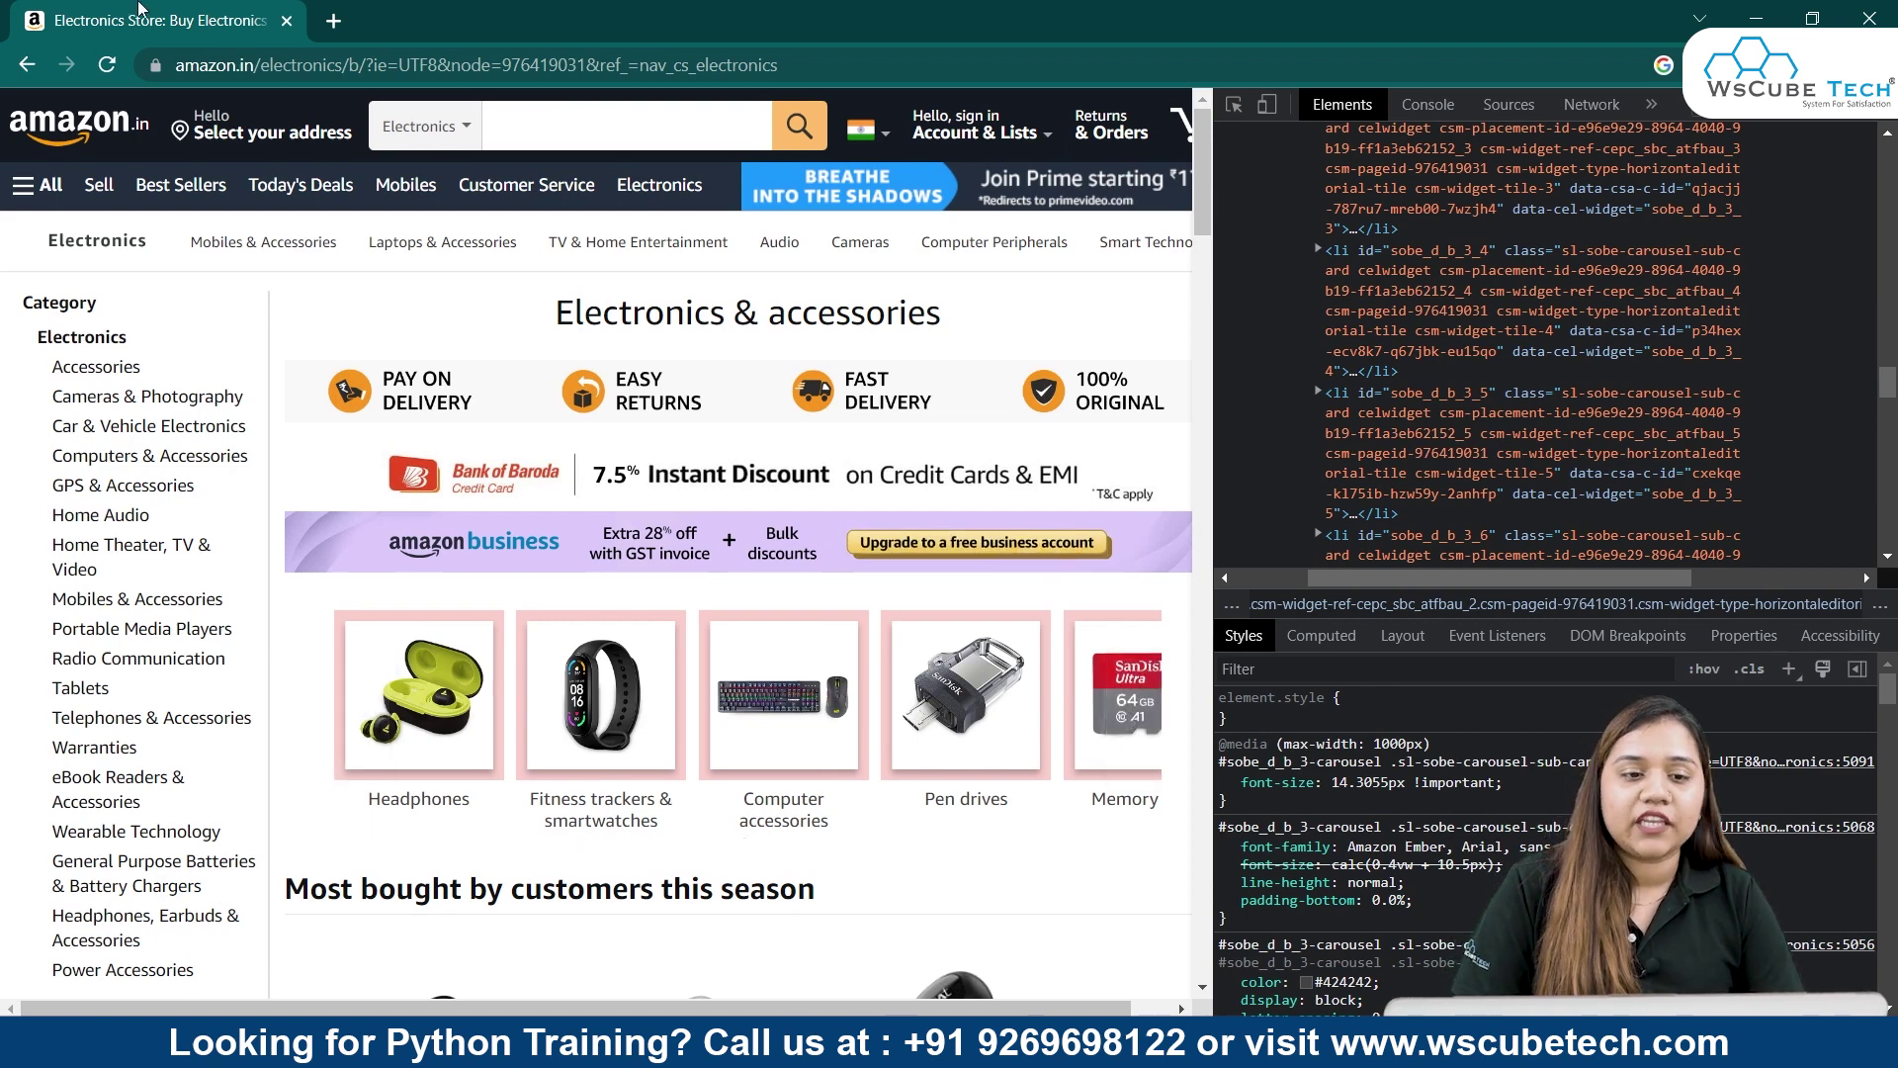
Step: In a new tab, search 'wscube tech courses login' and open the WsCube Tech Log In page
{"action": "left_click", "coordinate": [333, 21]}
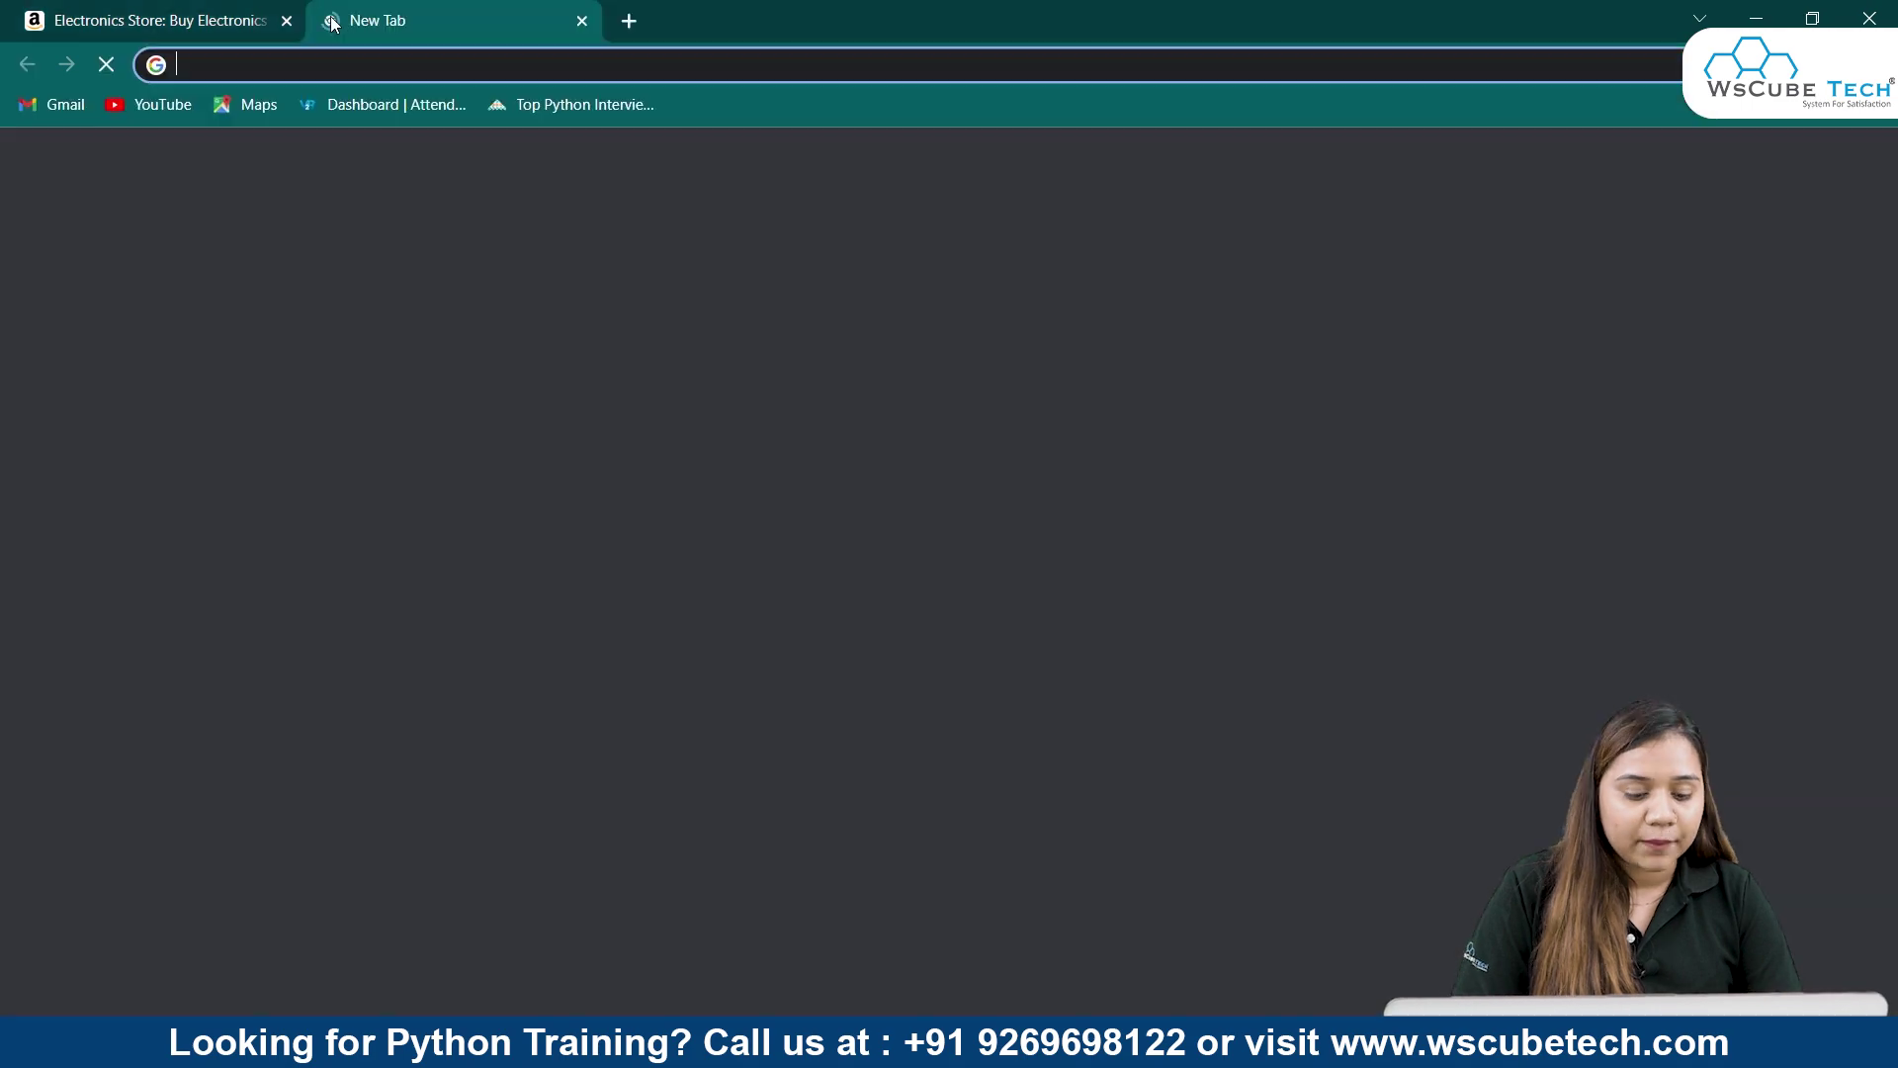
{"action": "type", "text": "wscube"}
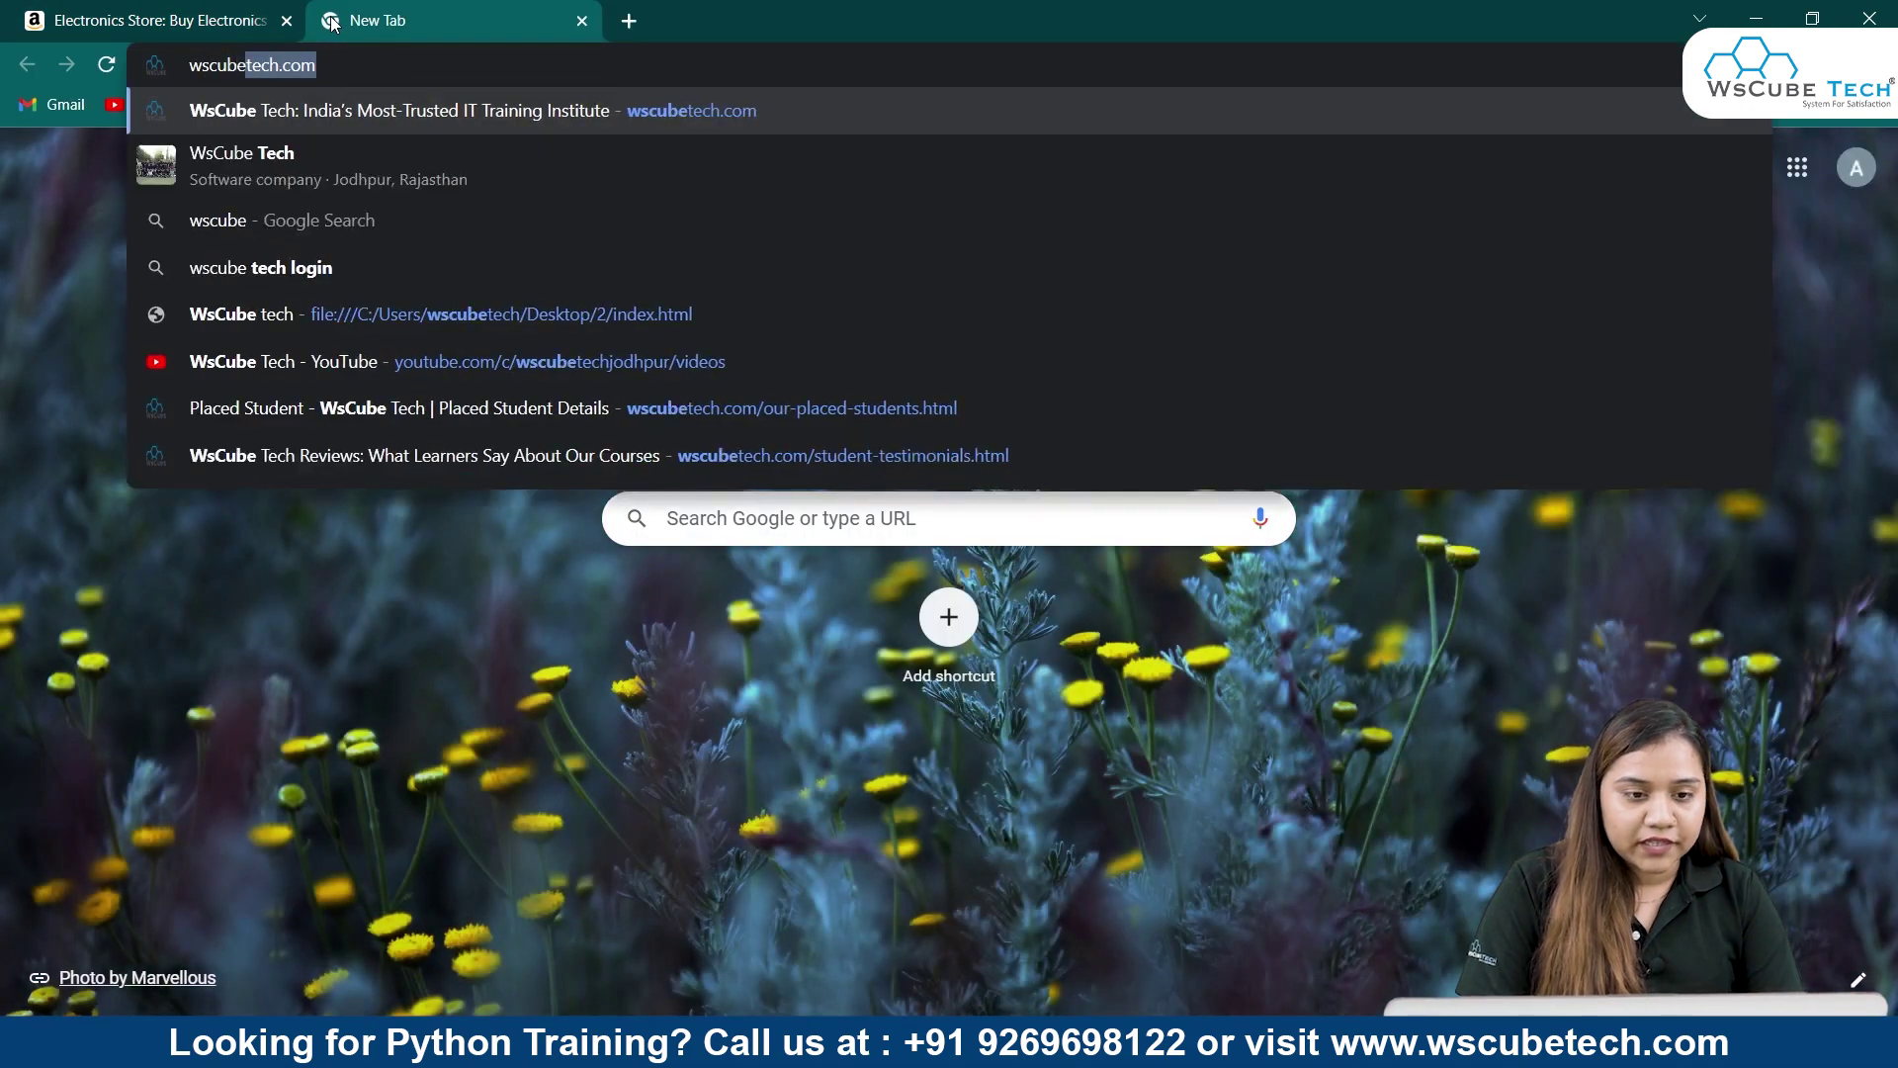
{"action": "type", "text": "tech co"}
{"action": "left_click", "coordinate": [340, 254]}
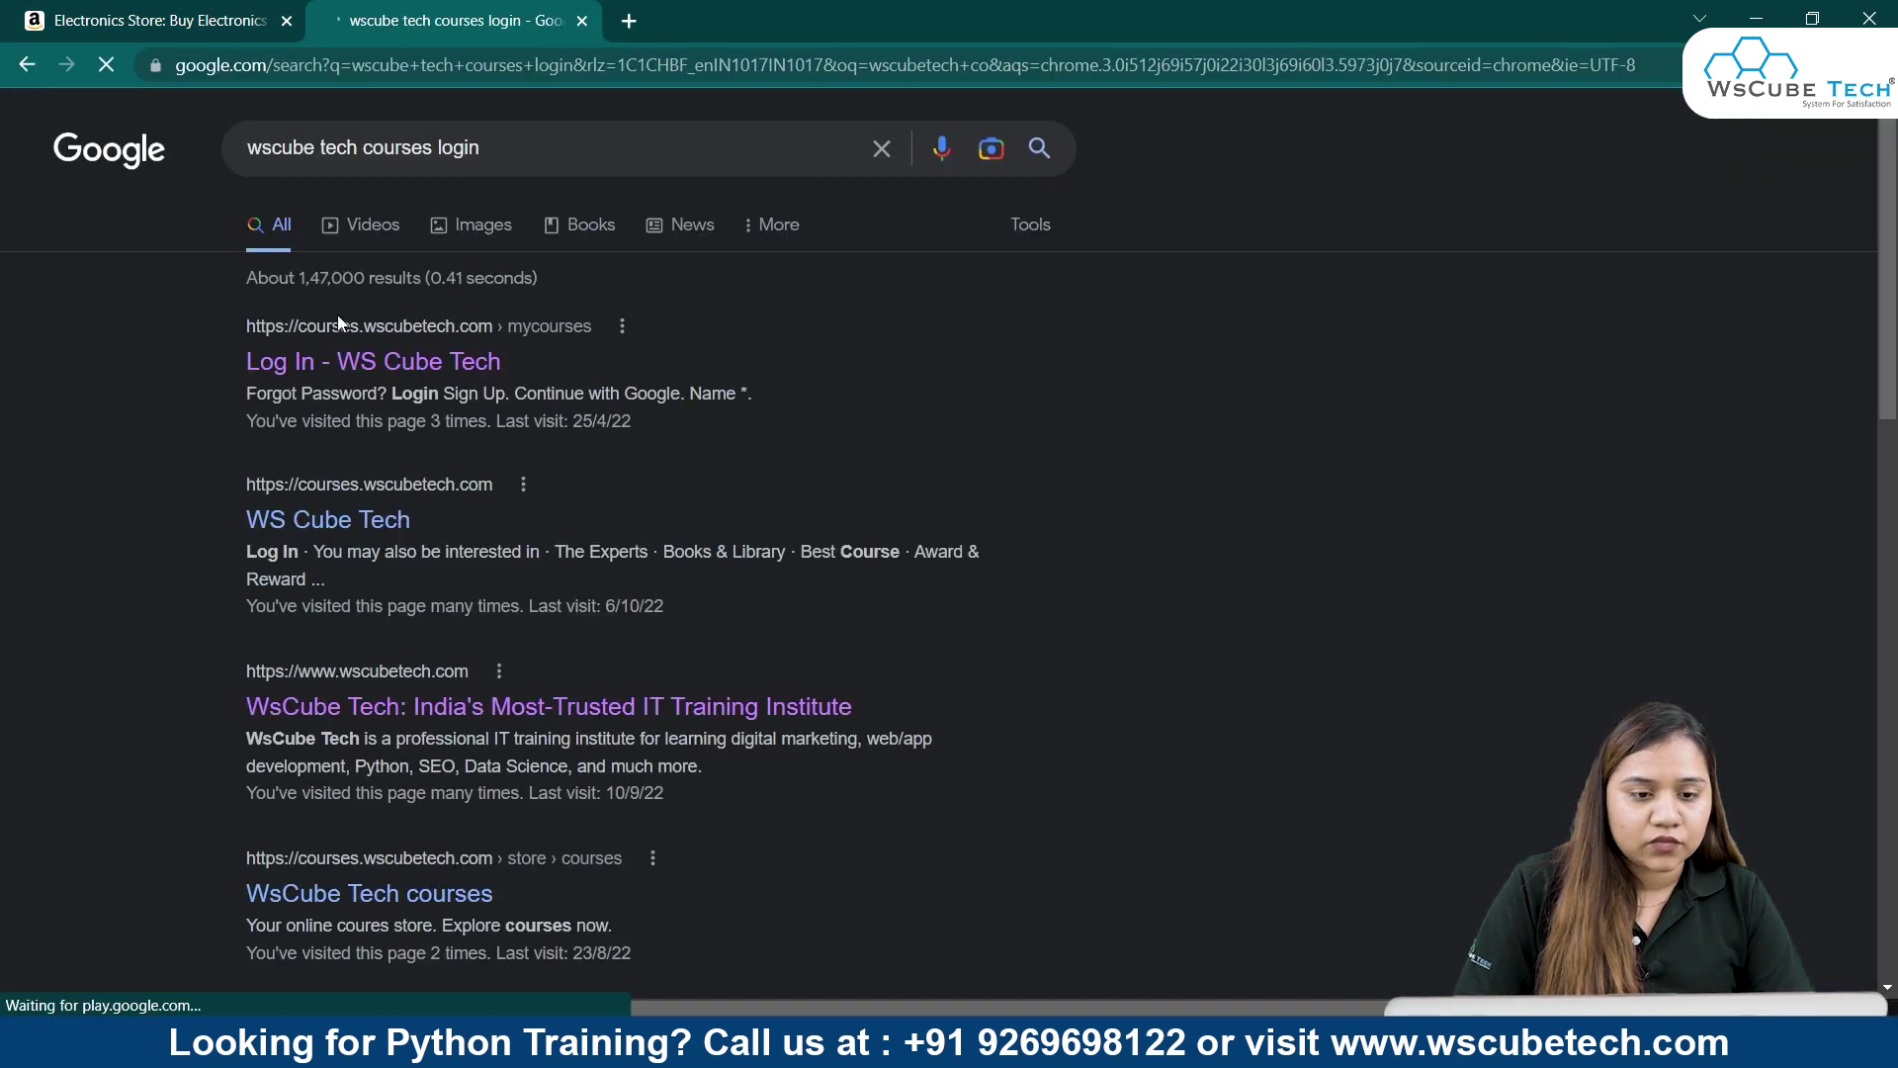
{"action": "left_click", "coordinate": [343, 364]}
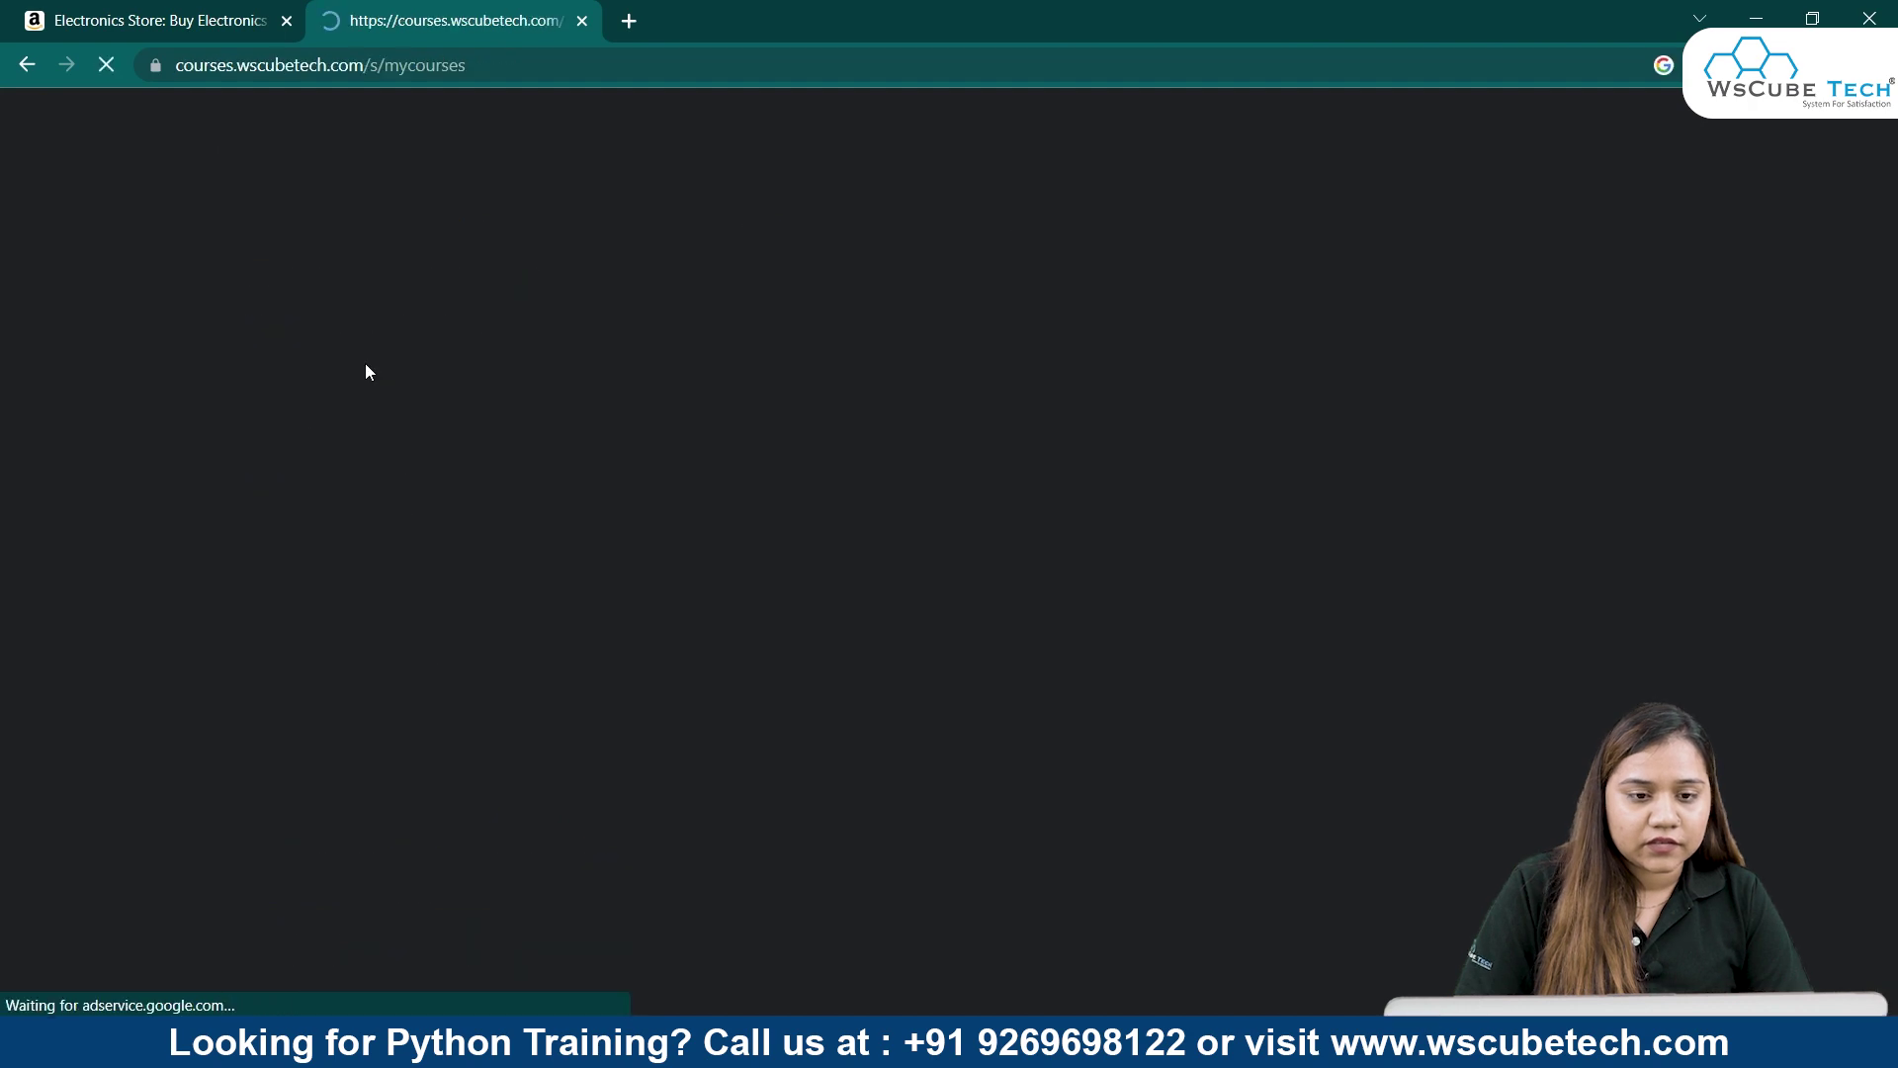
Step: Go to the courses site's home page and dismiss the notifications prompt
{"action": "left_click", "coordinate": [148, 277]}
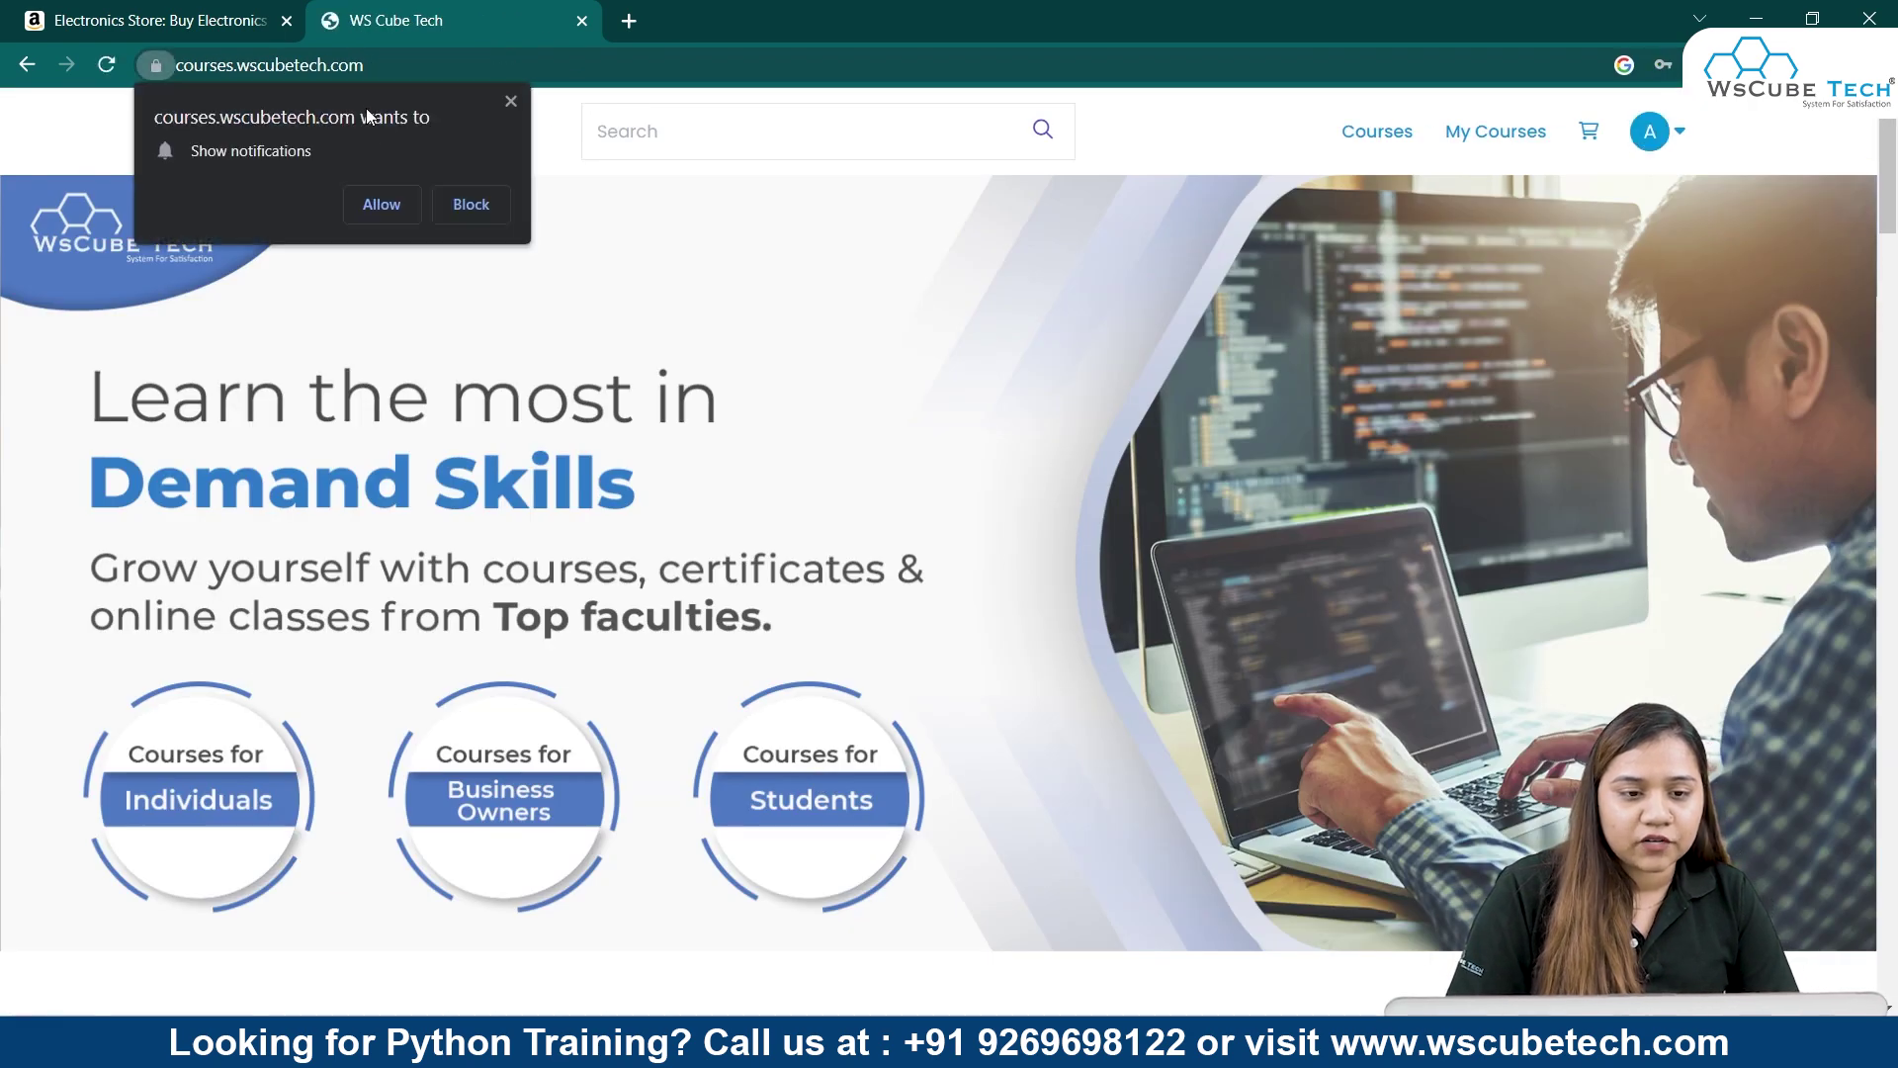
{"action": "left_click", "coordinate": [511, 101]}
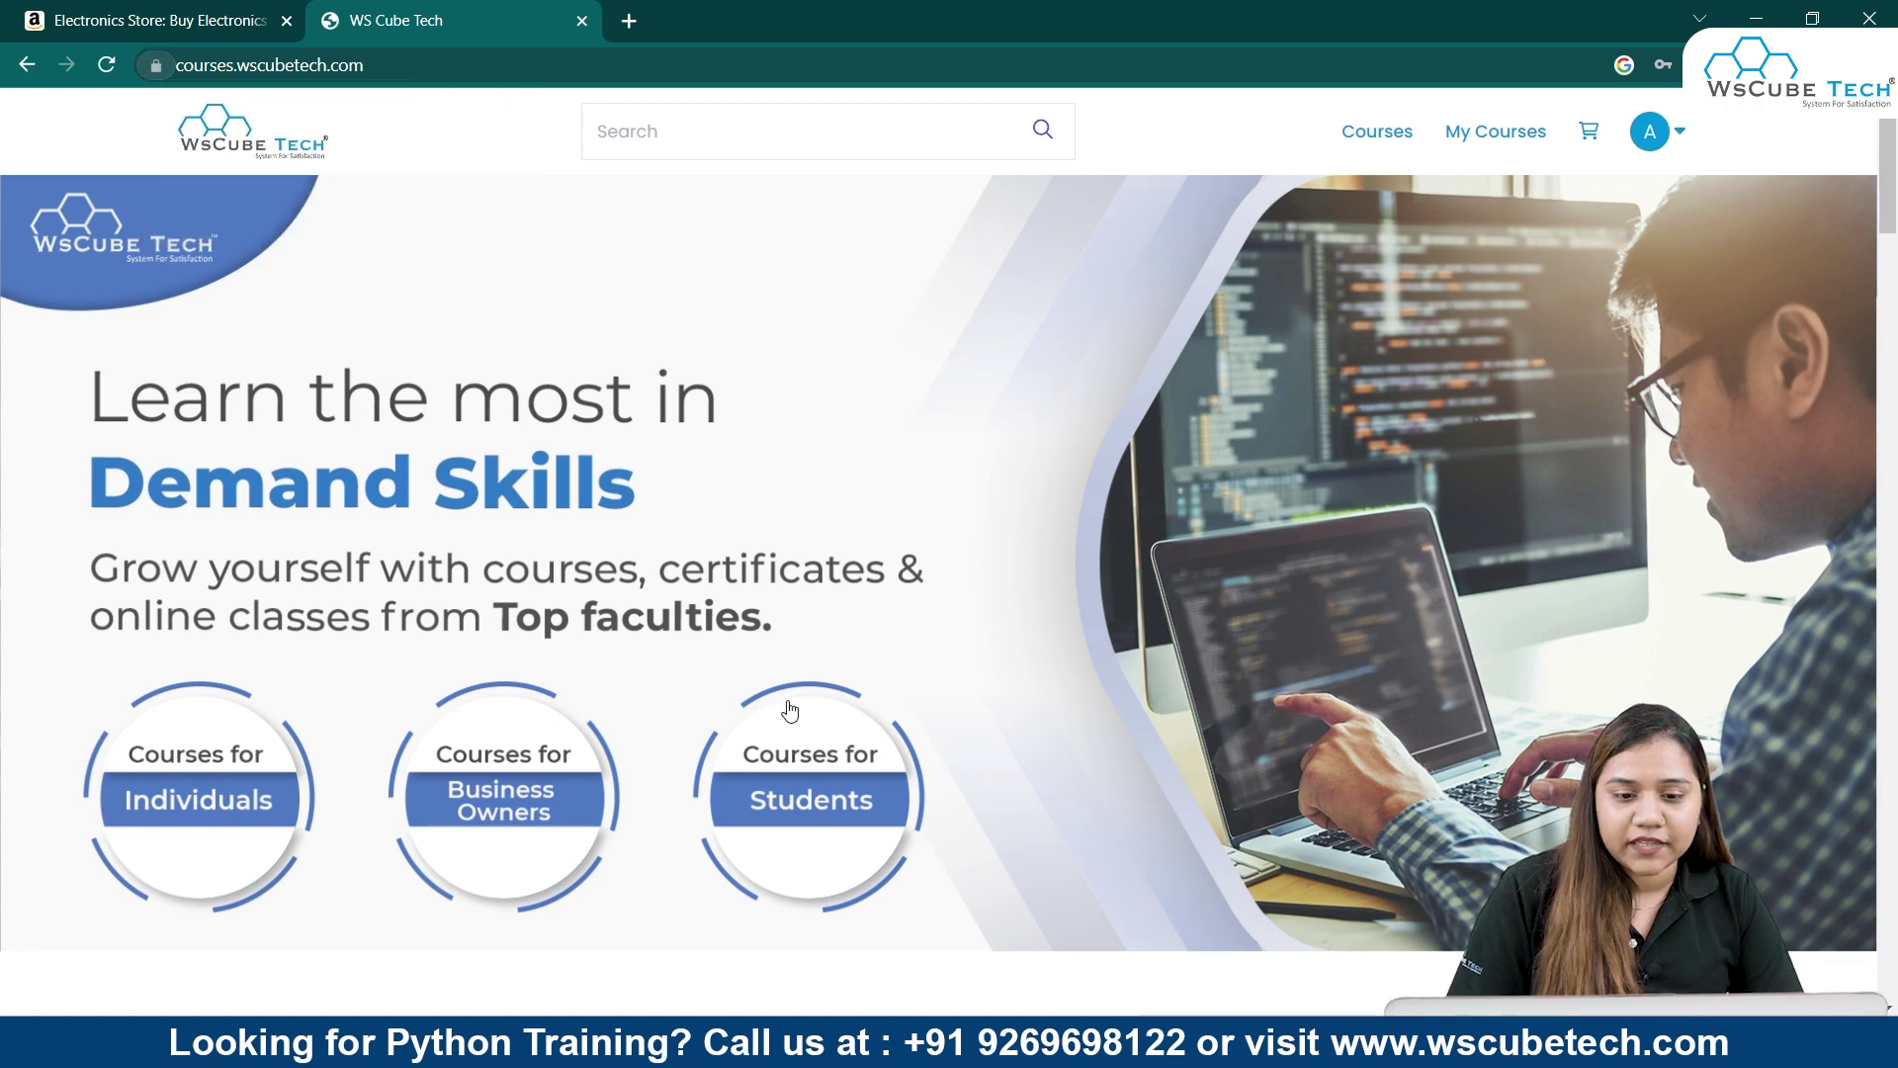
{"action": "scroll", "coordinate": [791, 740], "scroll_direction": "down", "scroll_amount": 3}
{"action": "scroll", "coordinate": [801, 739], "scroll_direction": "down", "scroll_amount": 4}
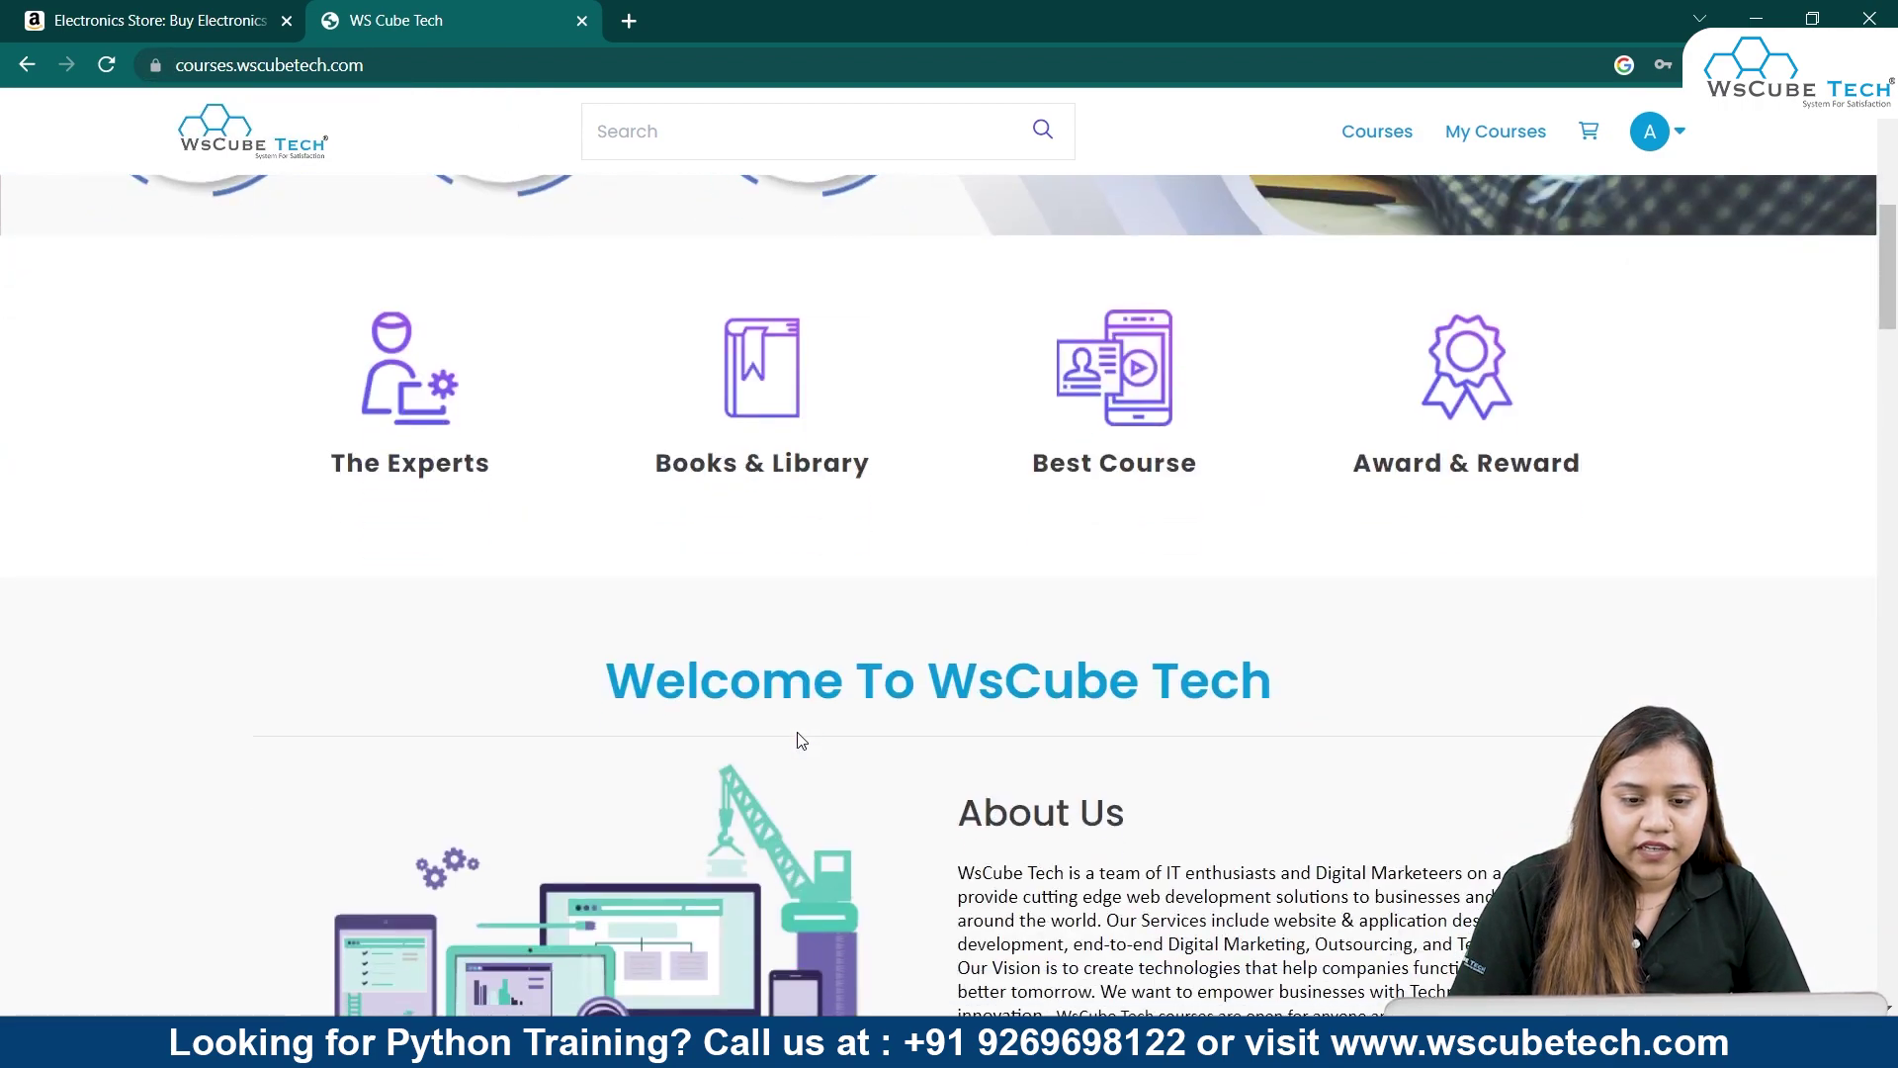
{"action": "scroll", "coordinate": [801, 740], "scroll_direction": "up", "scroll_amount": 5}
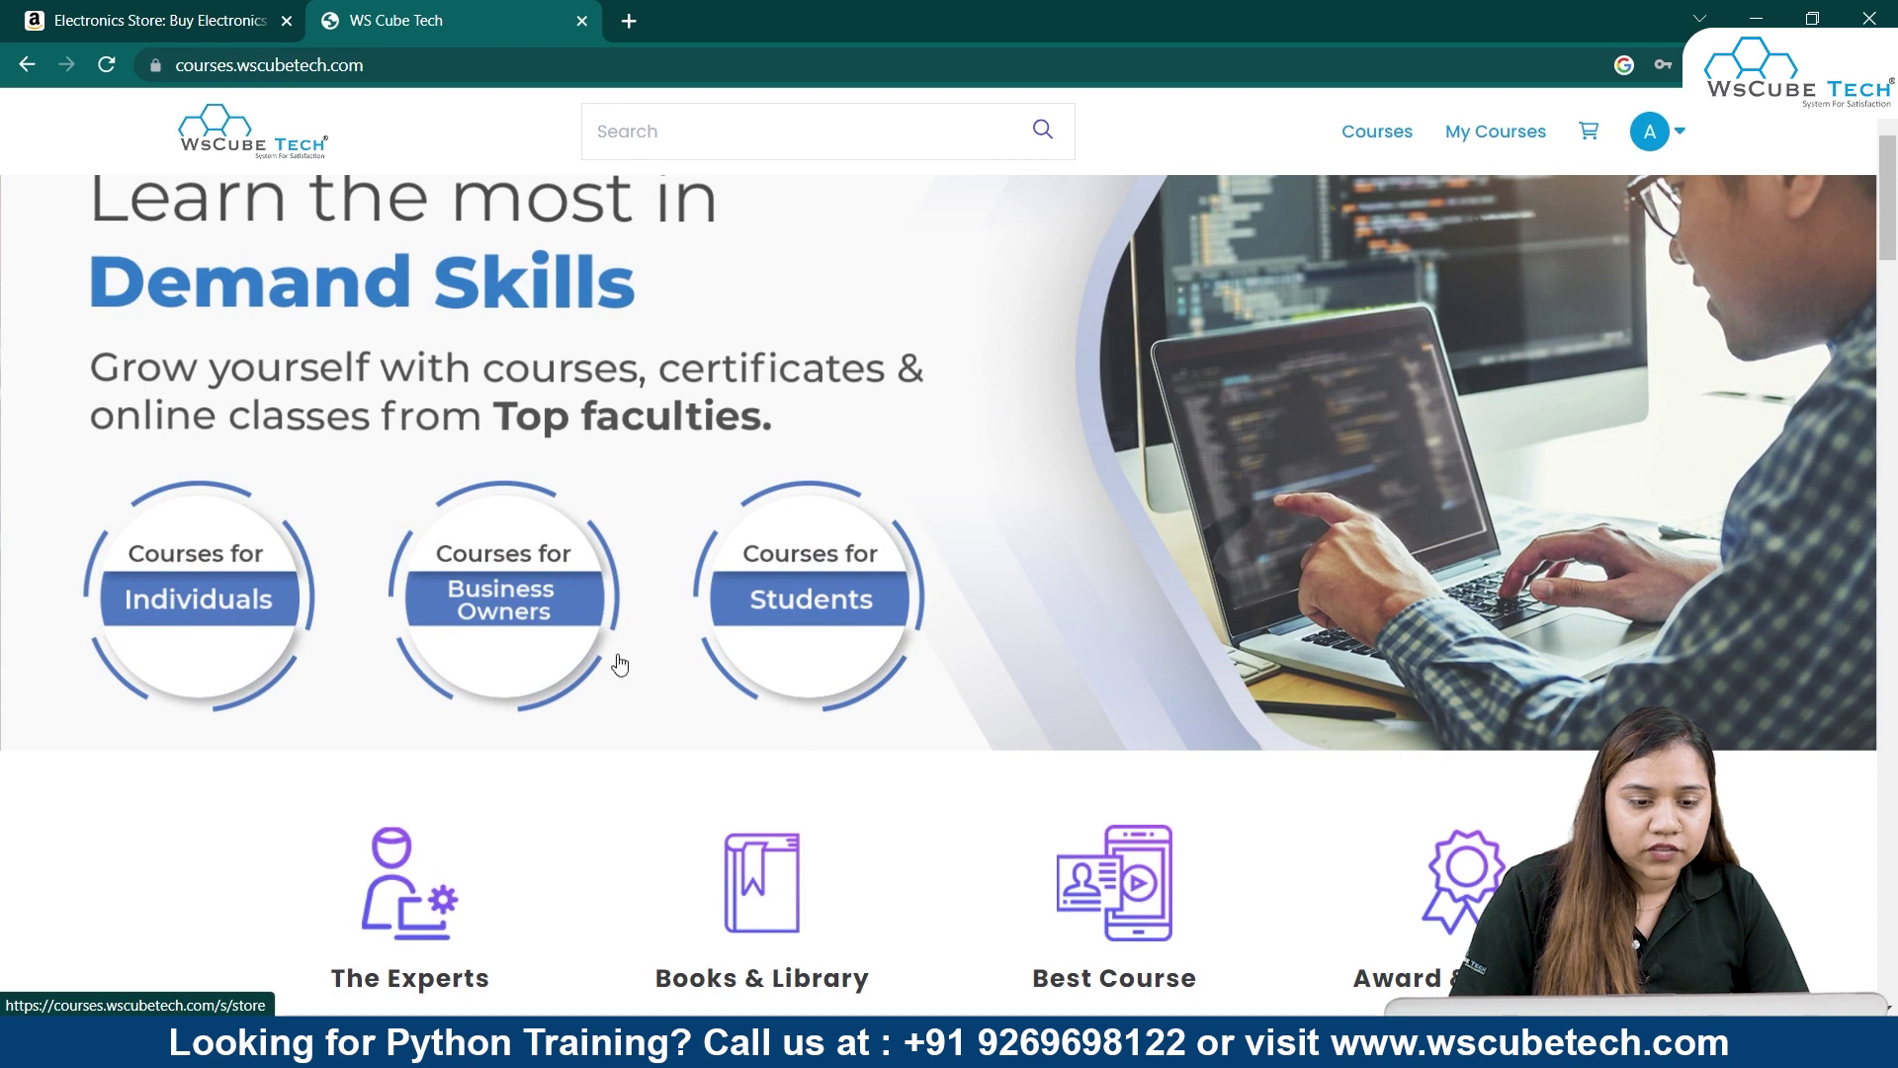
Step: From 'Courses for Students', open the ₹499 Python Certification Course in English page
{"action": "left_click", "coordinate": [863, 670]}
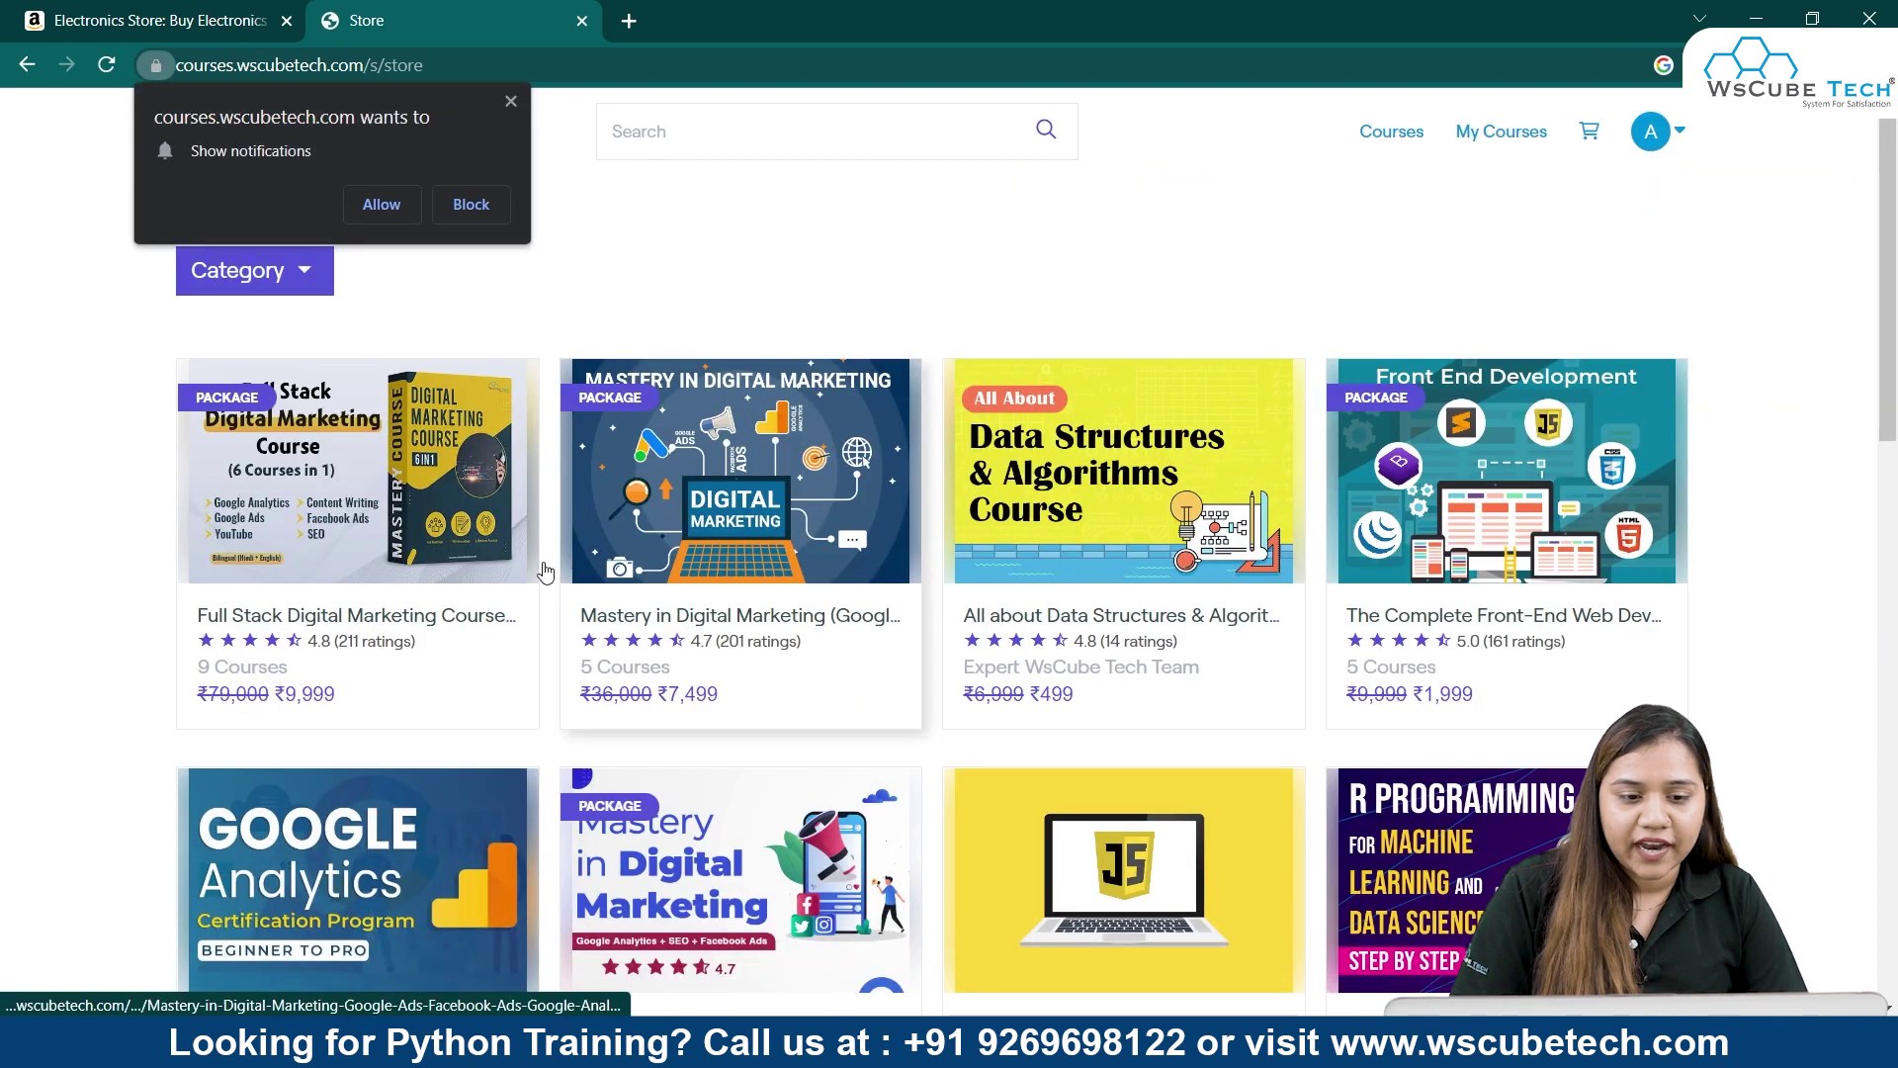
{"action": "scroll", "coordinate": [865, 687], "scroll_direction": "down", "scroll_amount": 3}
{"action": "scroll", "coordinate": [862, 686], "scroll_direction": "down", "scroll_amount": 8}
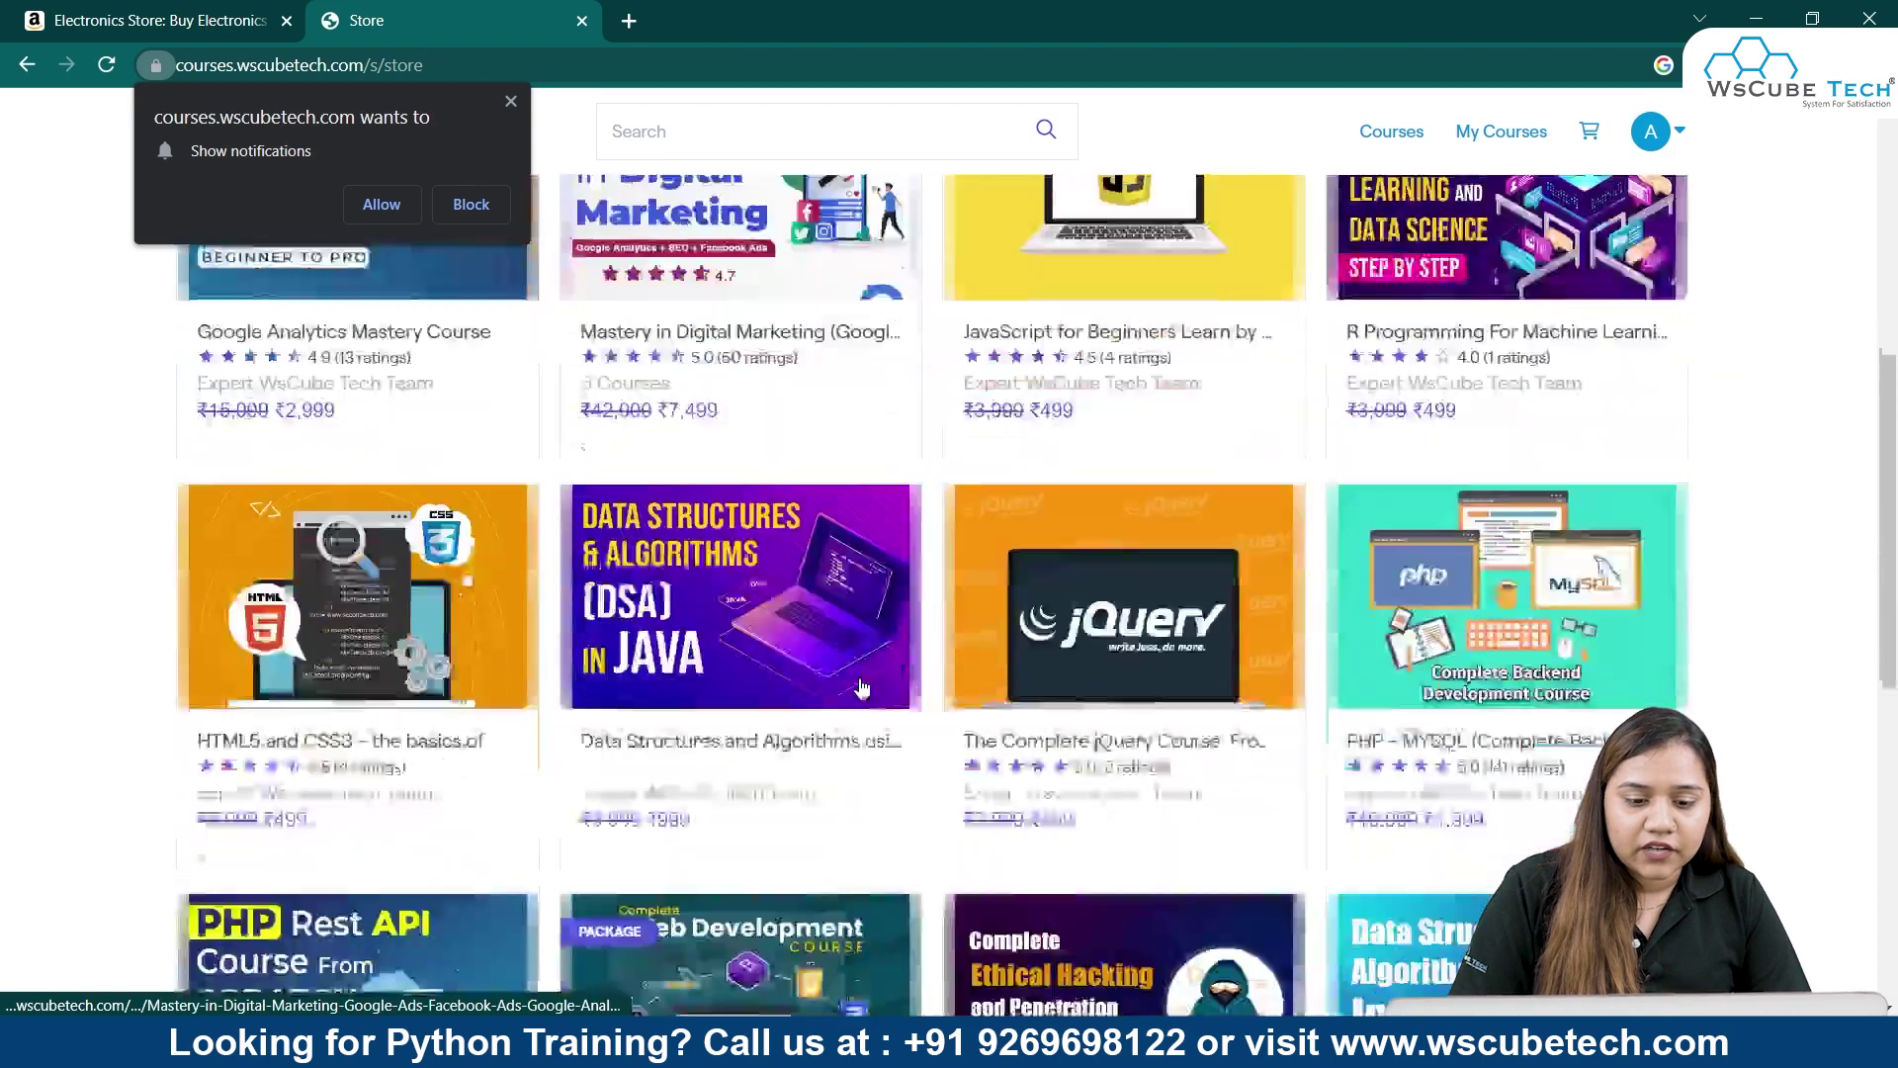
{"action": "scroll", "coordinate": [862, 687], "scroll_direction": "down", "scroll_amount": 7}
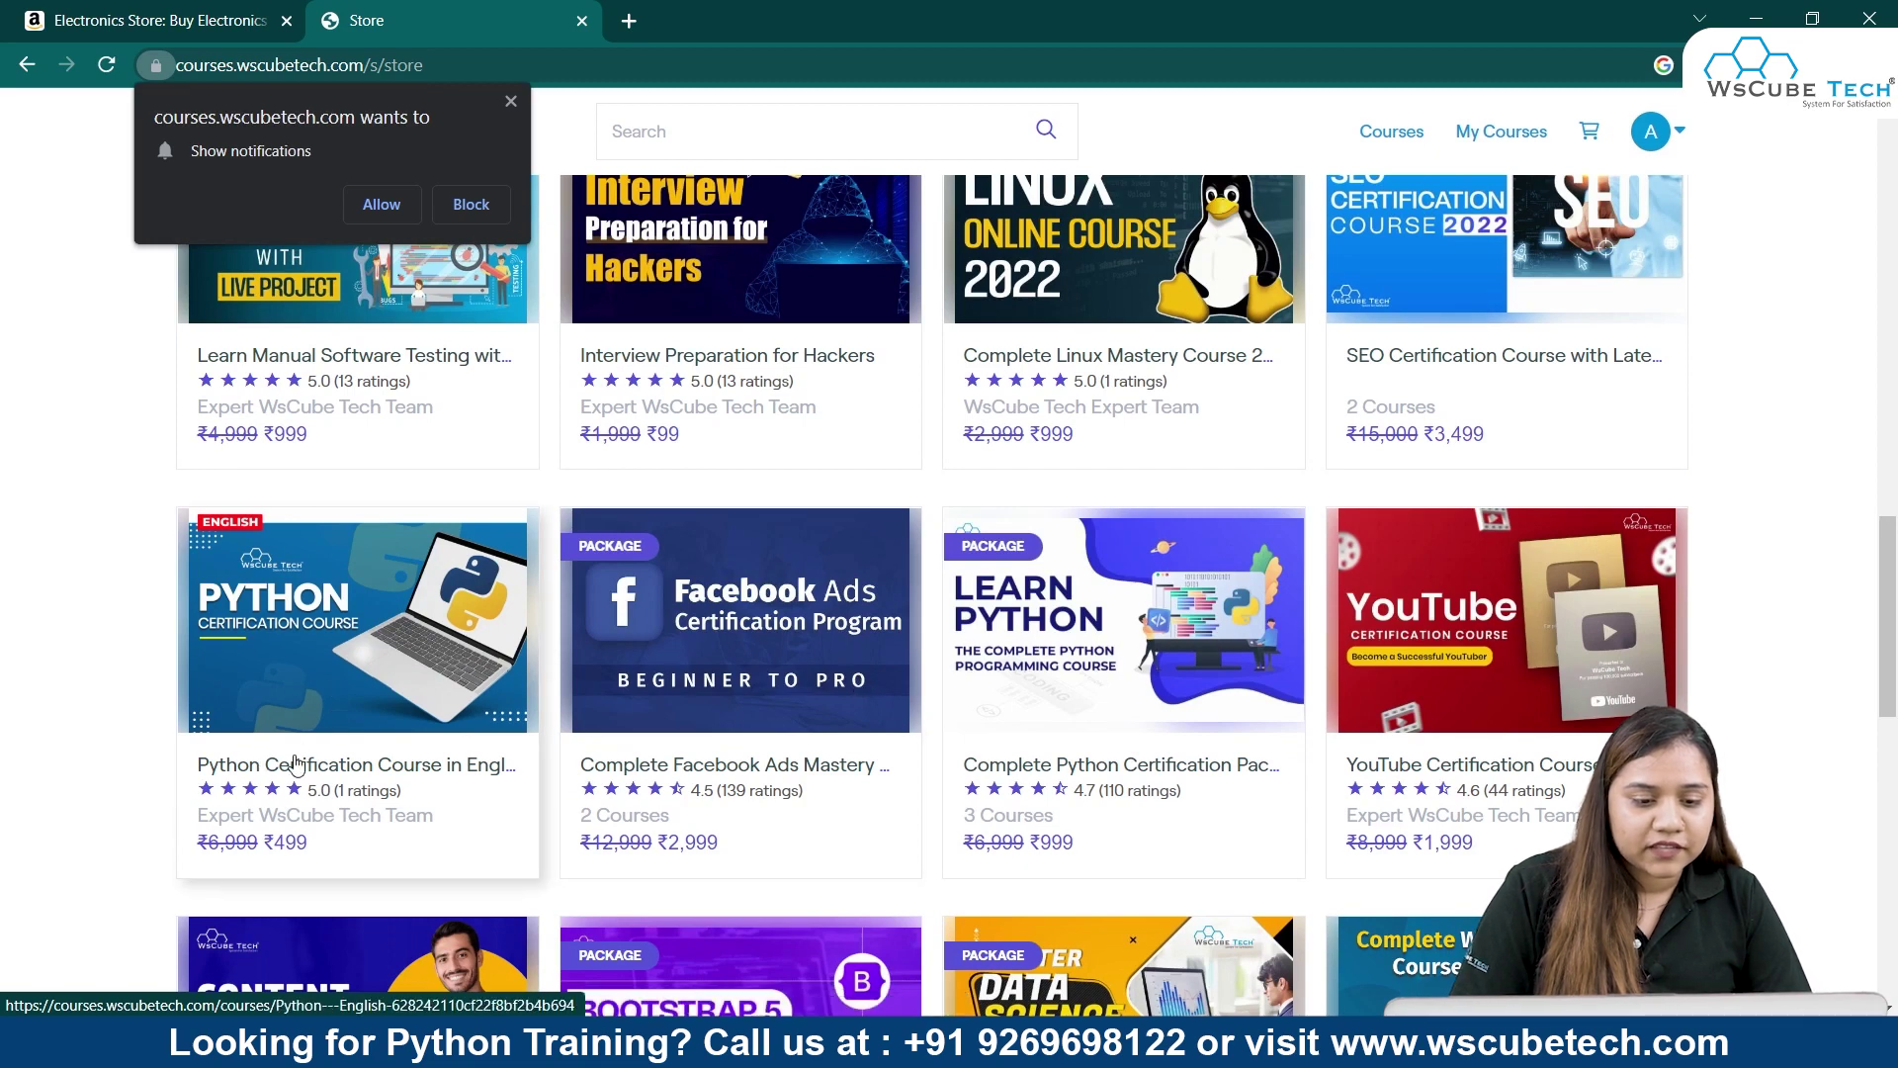
{"action": "left_click", "coordinate": [456, 646]}
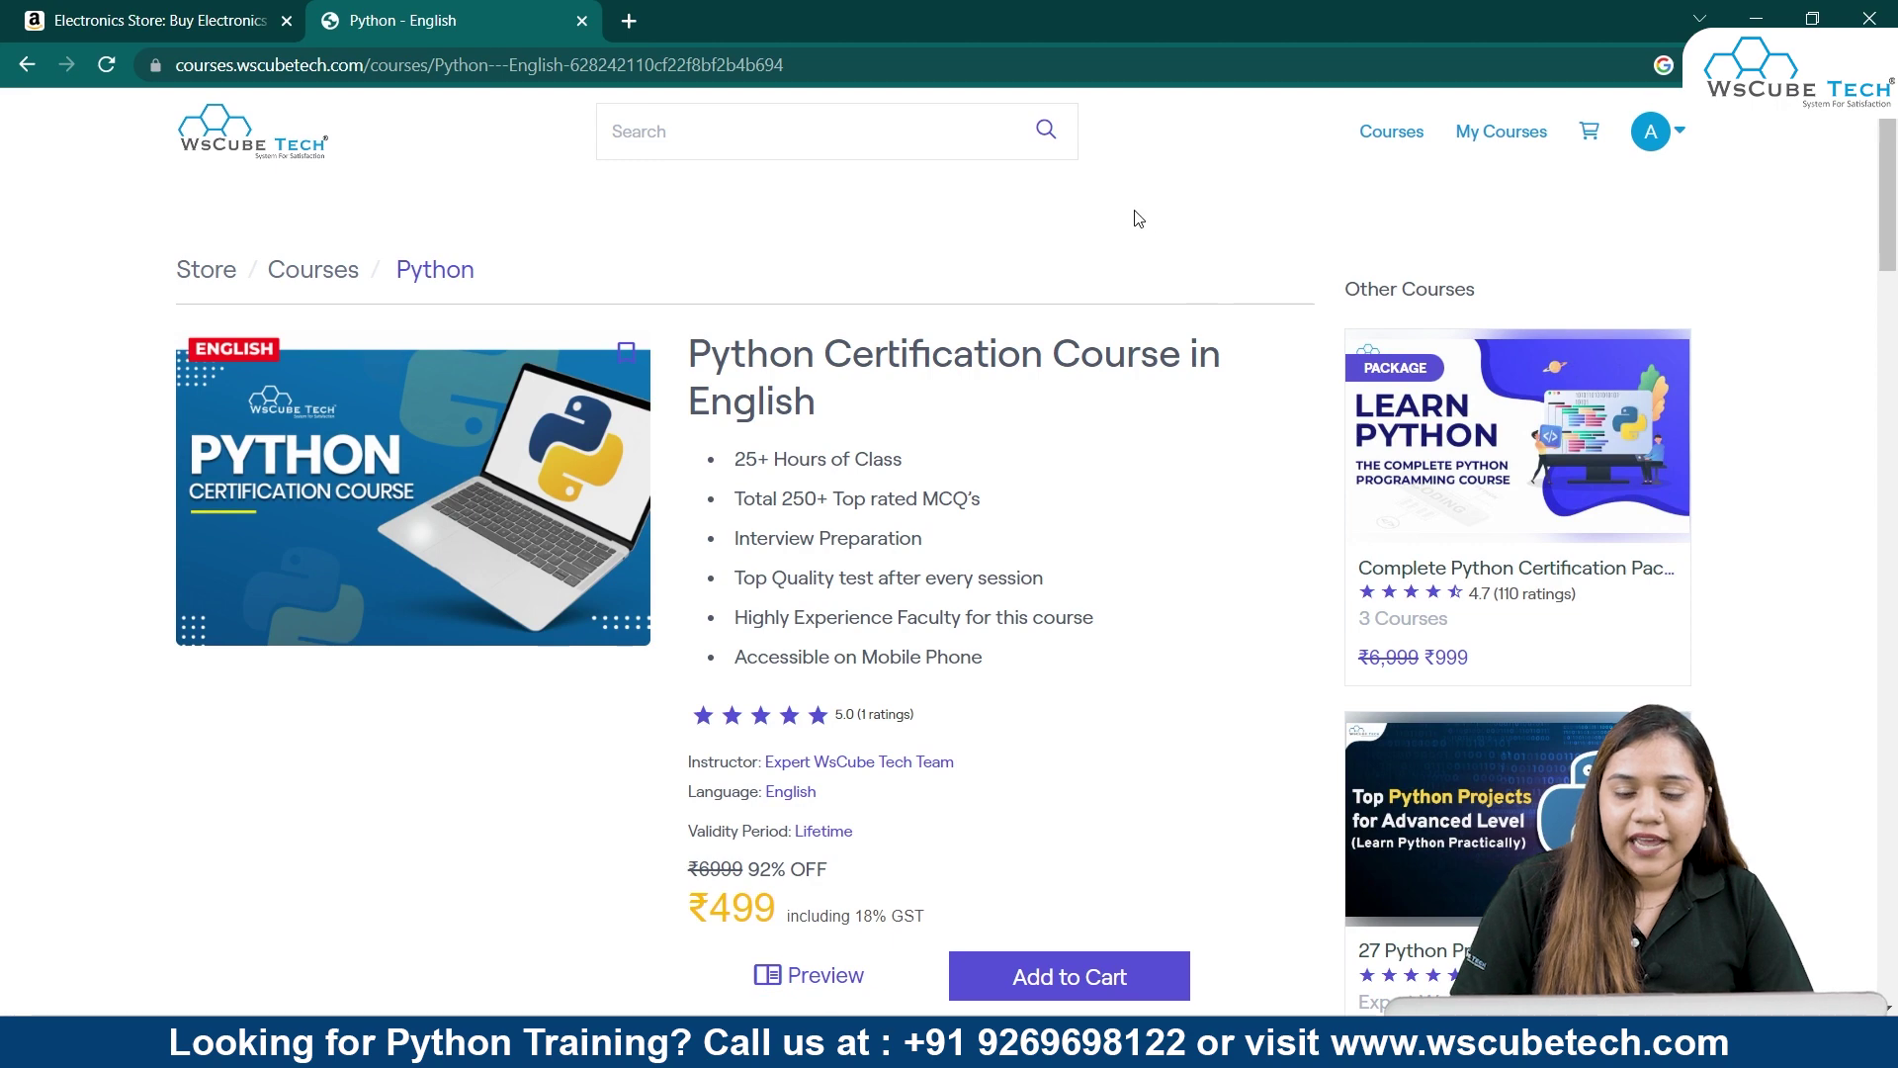
Step: Open DevTools on the Python course page using Inspect
{"action": "right_click", "coordinate": [1138, 219]}
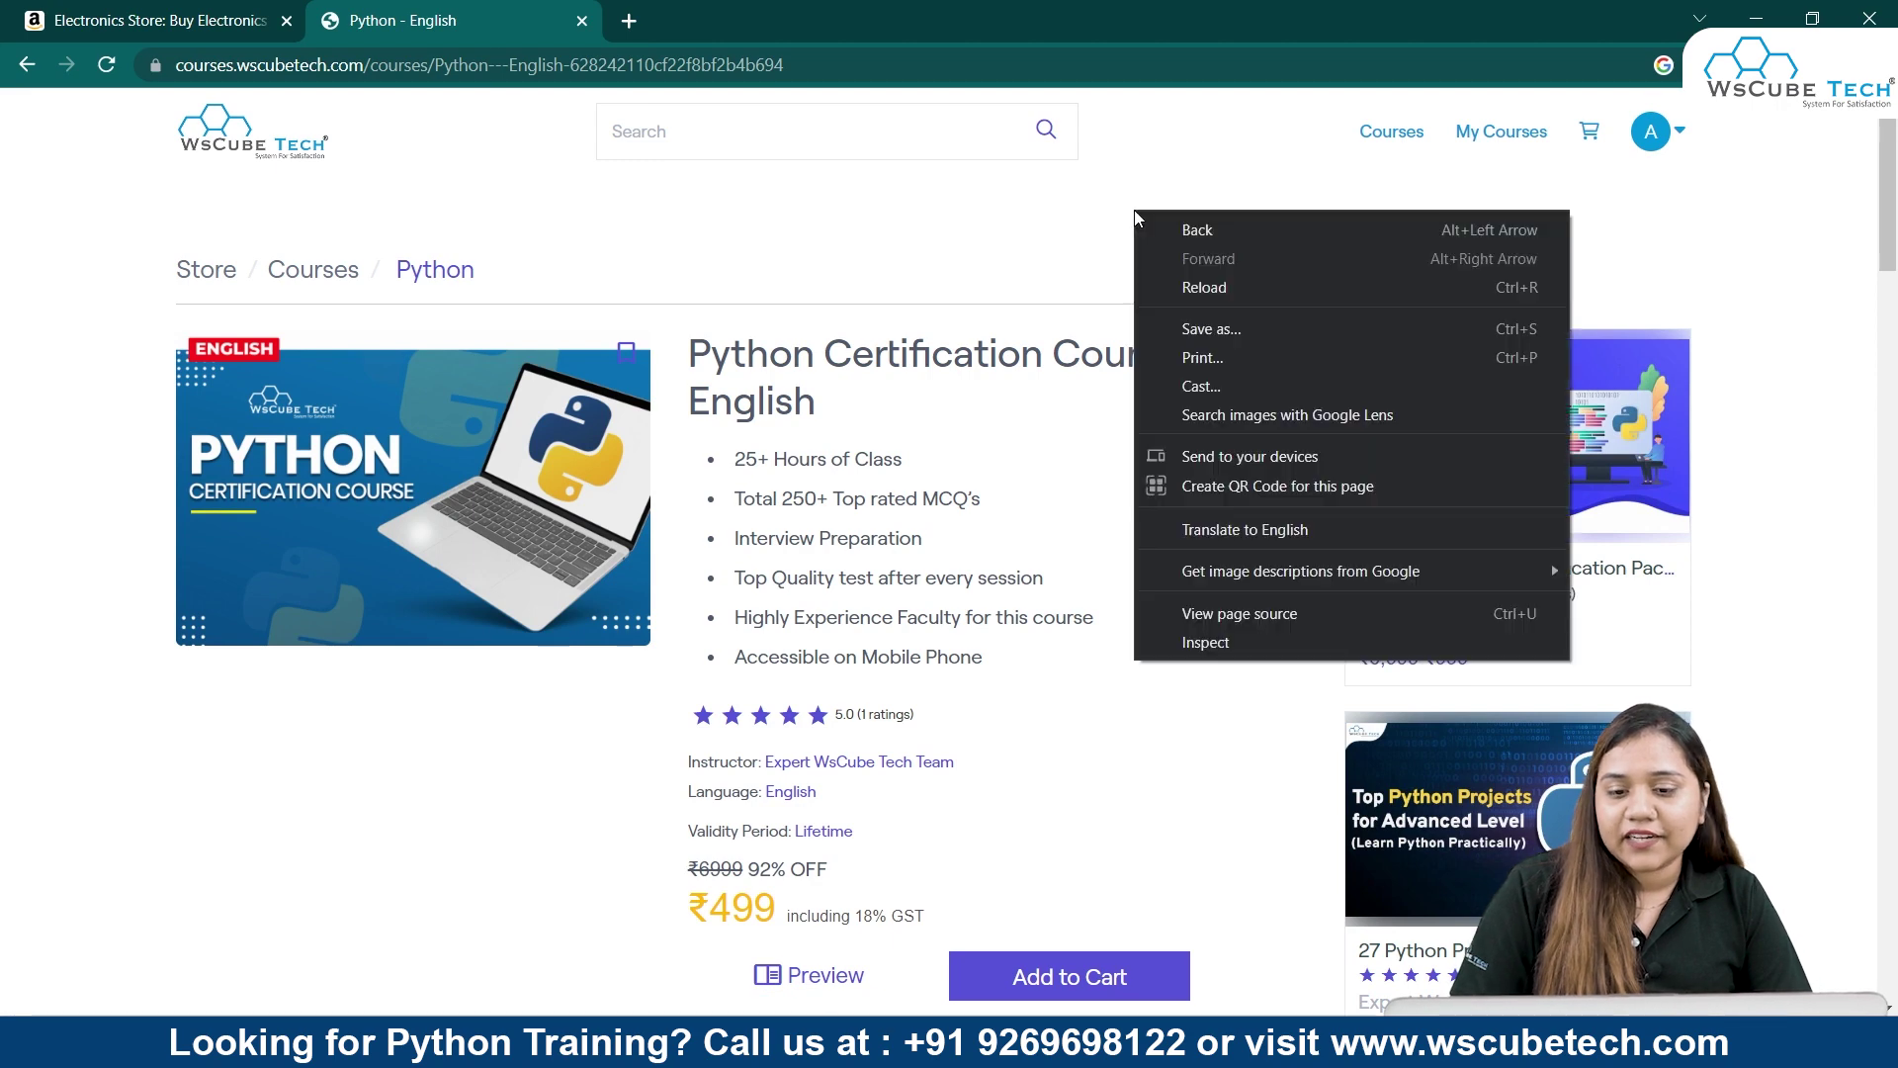
{"action": "left_click", "coordinate": [1267, 645]}
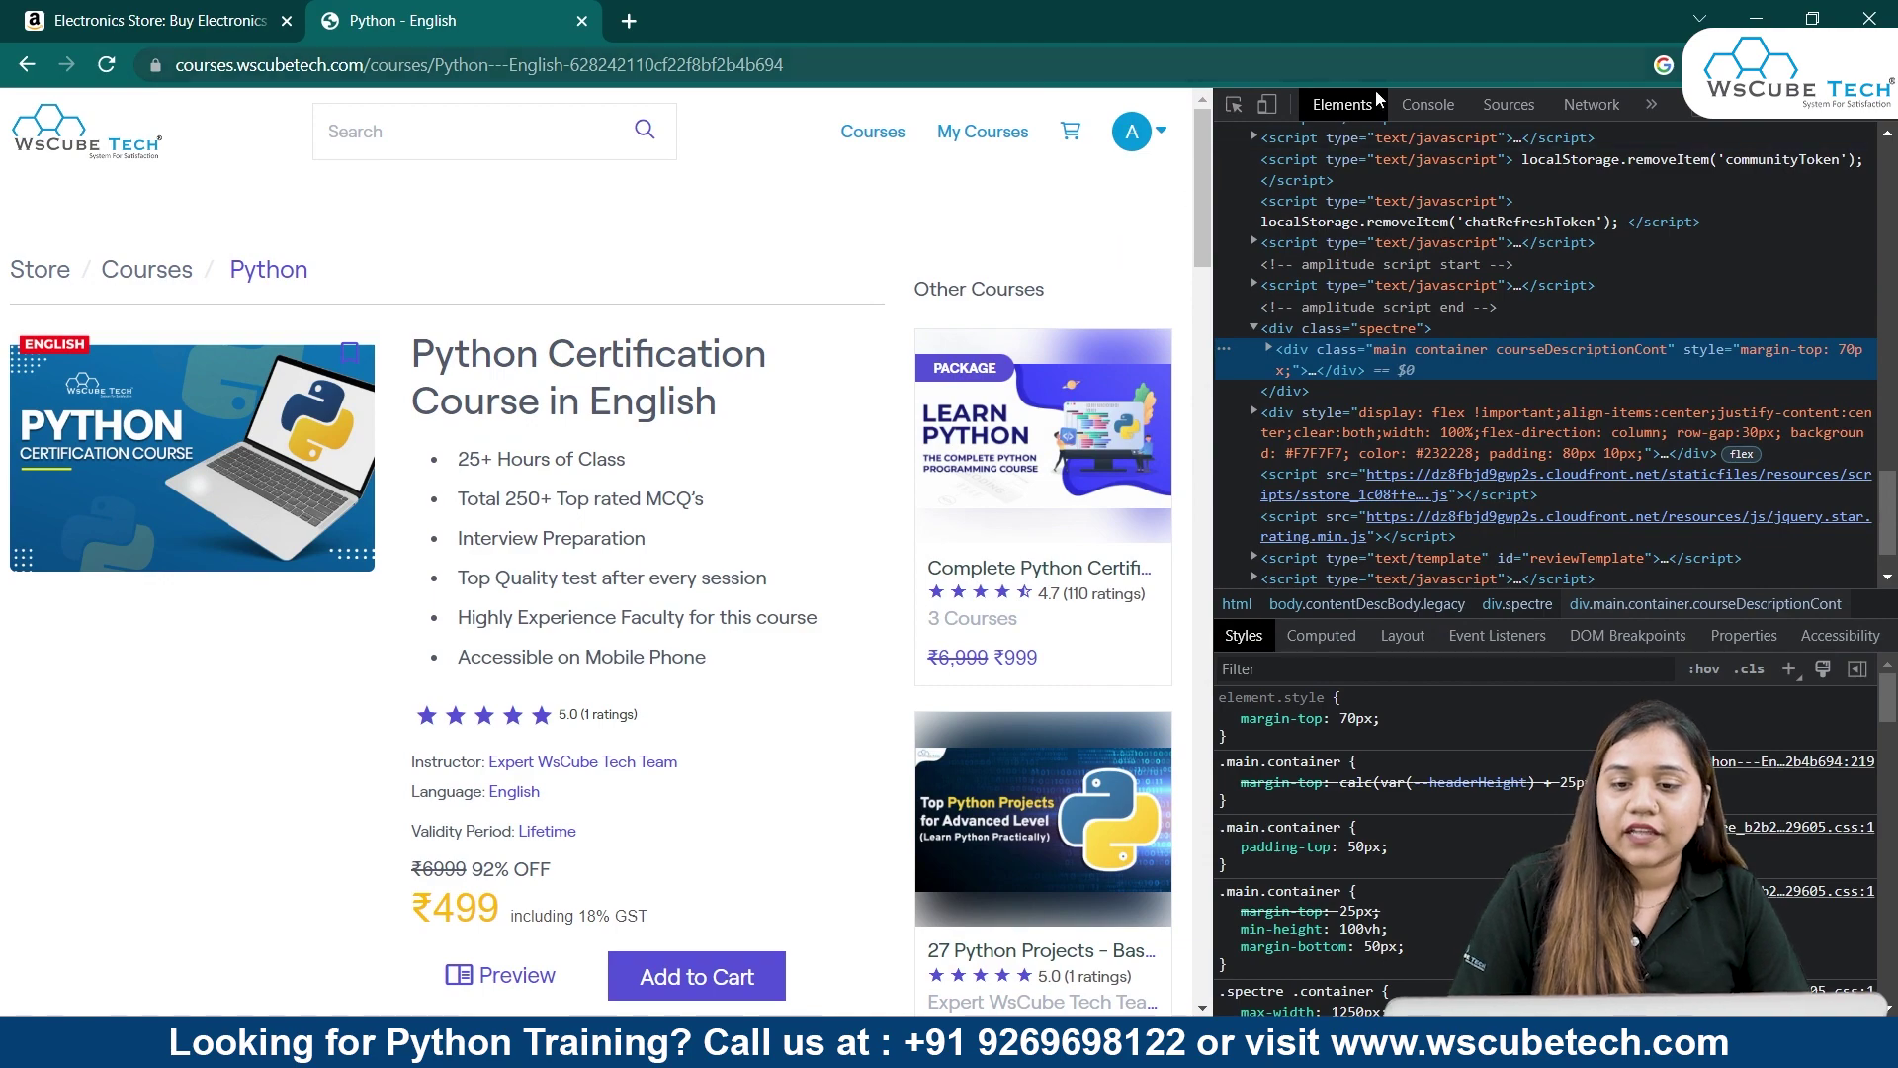
{"action": "scroll", "coordinate": [1410, 283], "scroll_direction": "up", "scroll_amount": 5}
{"action": "scroll", "coordinate": [1410, 283], "scroll_direction": "up", "scroll_amount": 10}
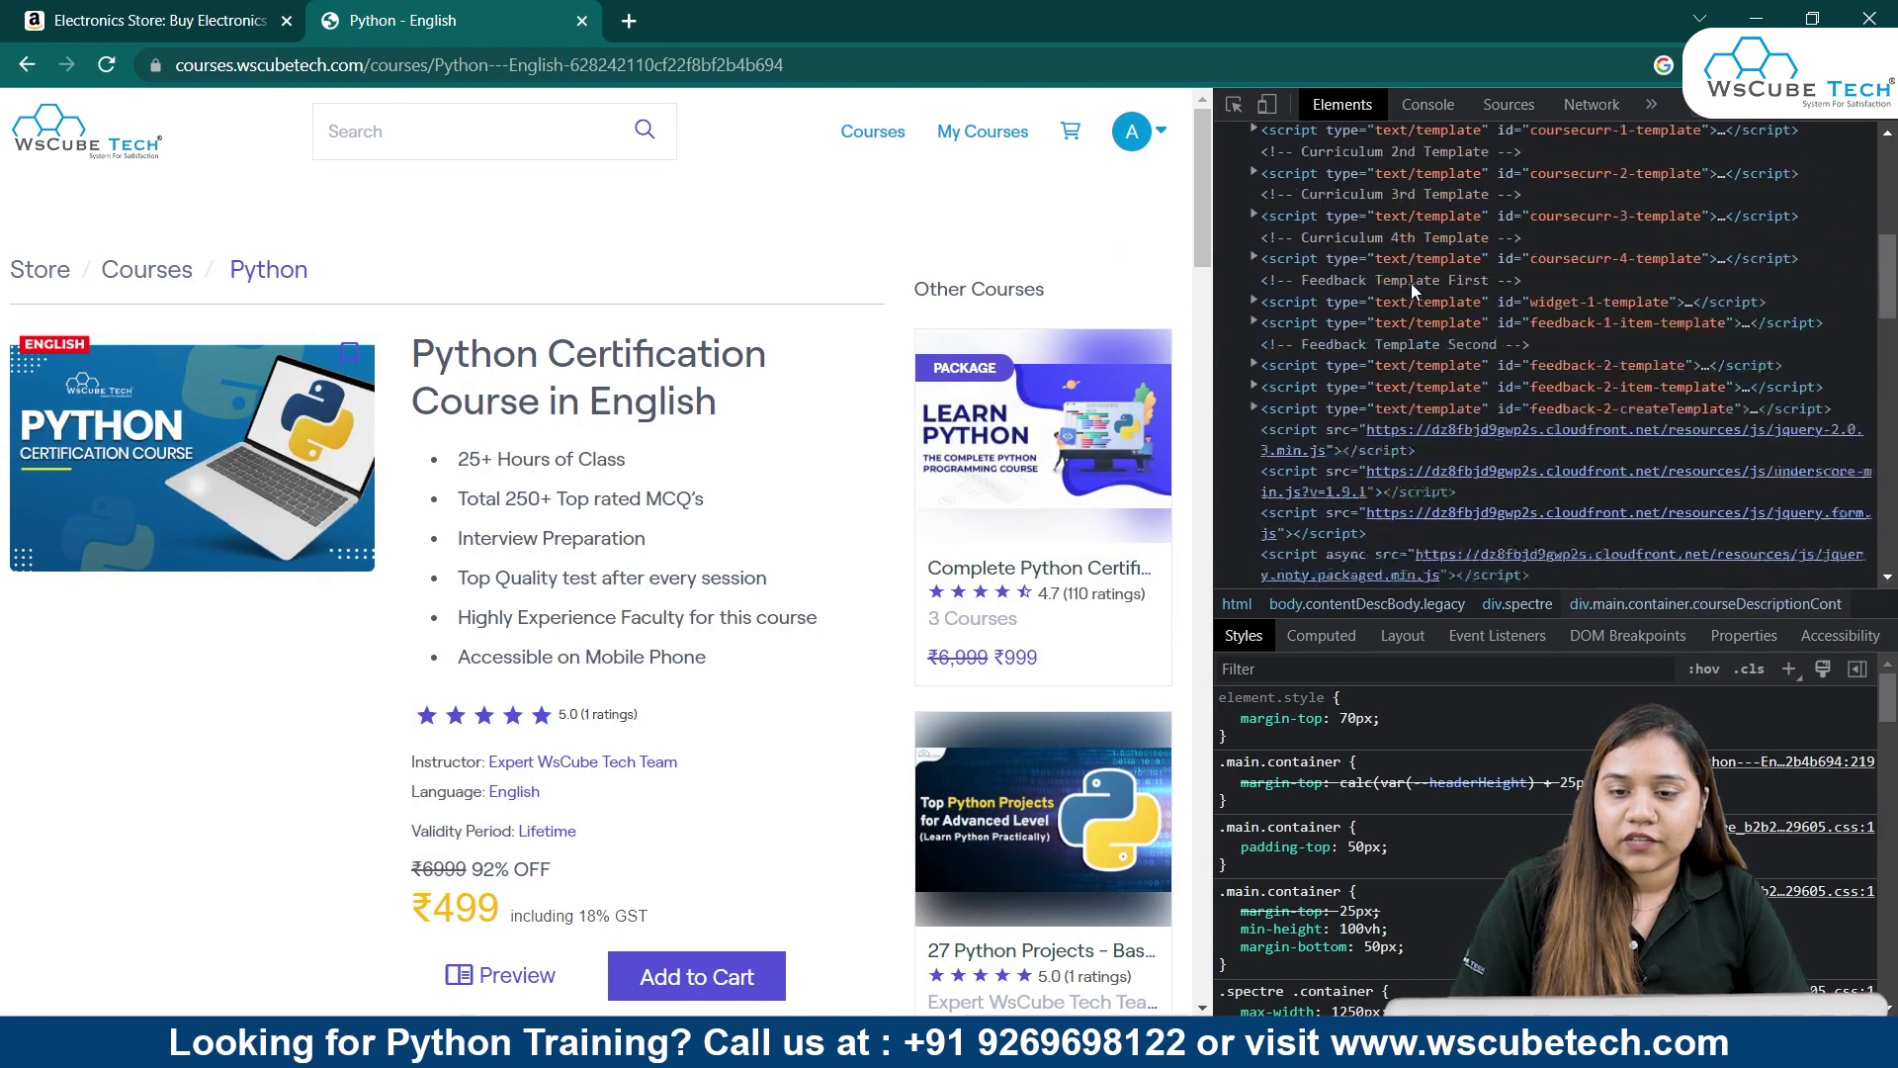
Step: Pick the course title to reveal its h2 span in the Elements panel
{"action": "left_click", "coordinate": [1236, 102]}
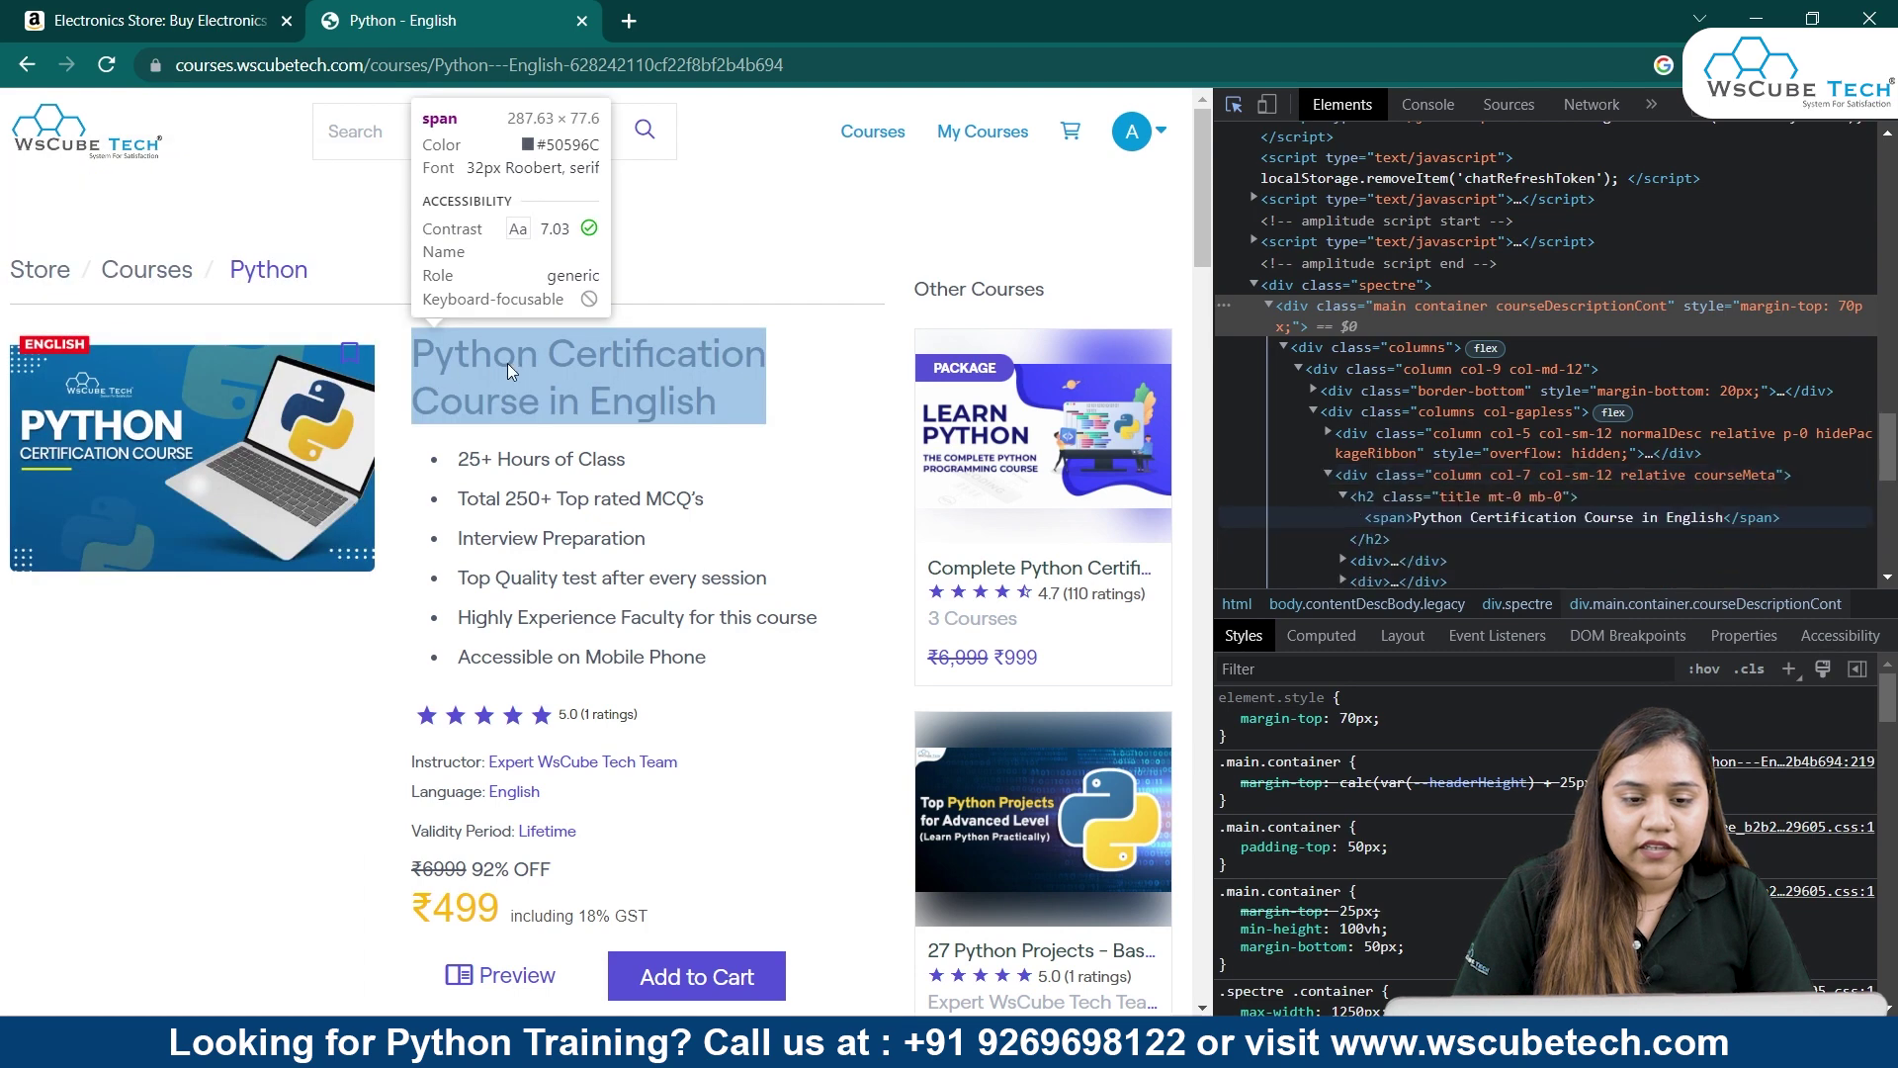
{"action": "left_click", "coordinate": [522, 370]}
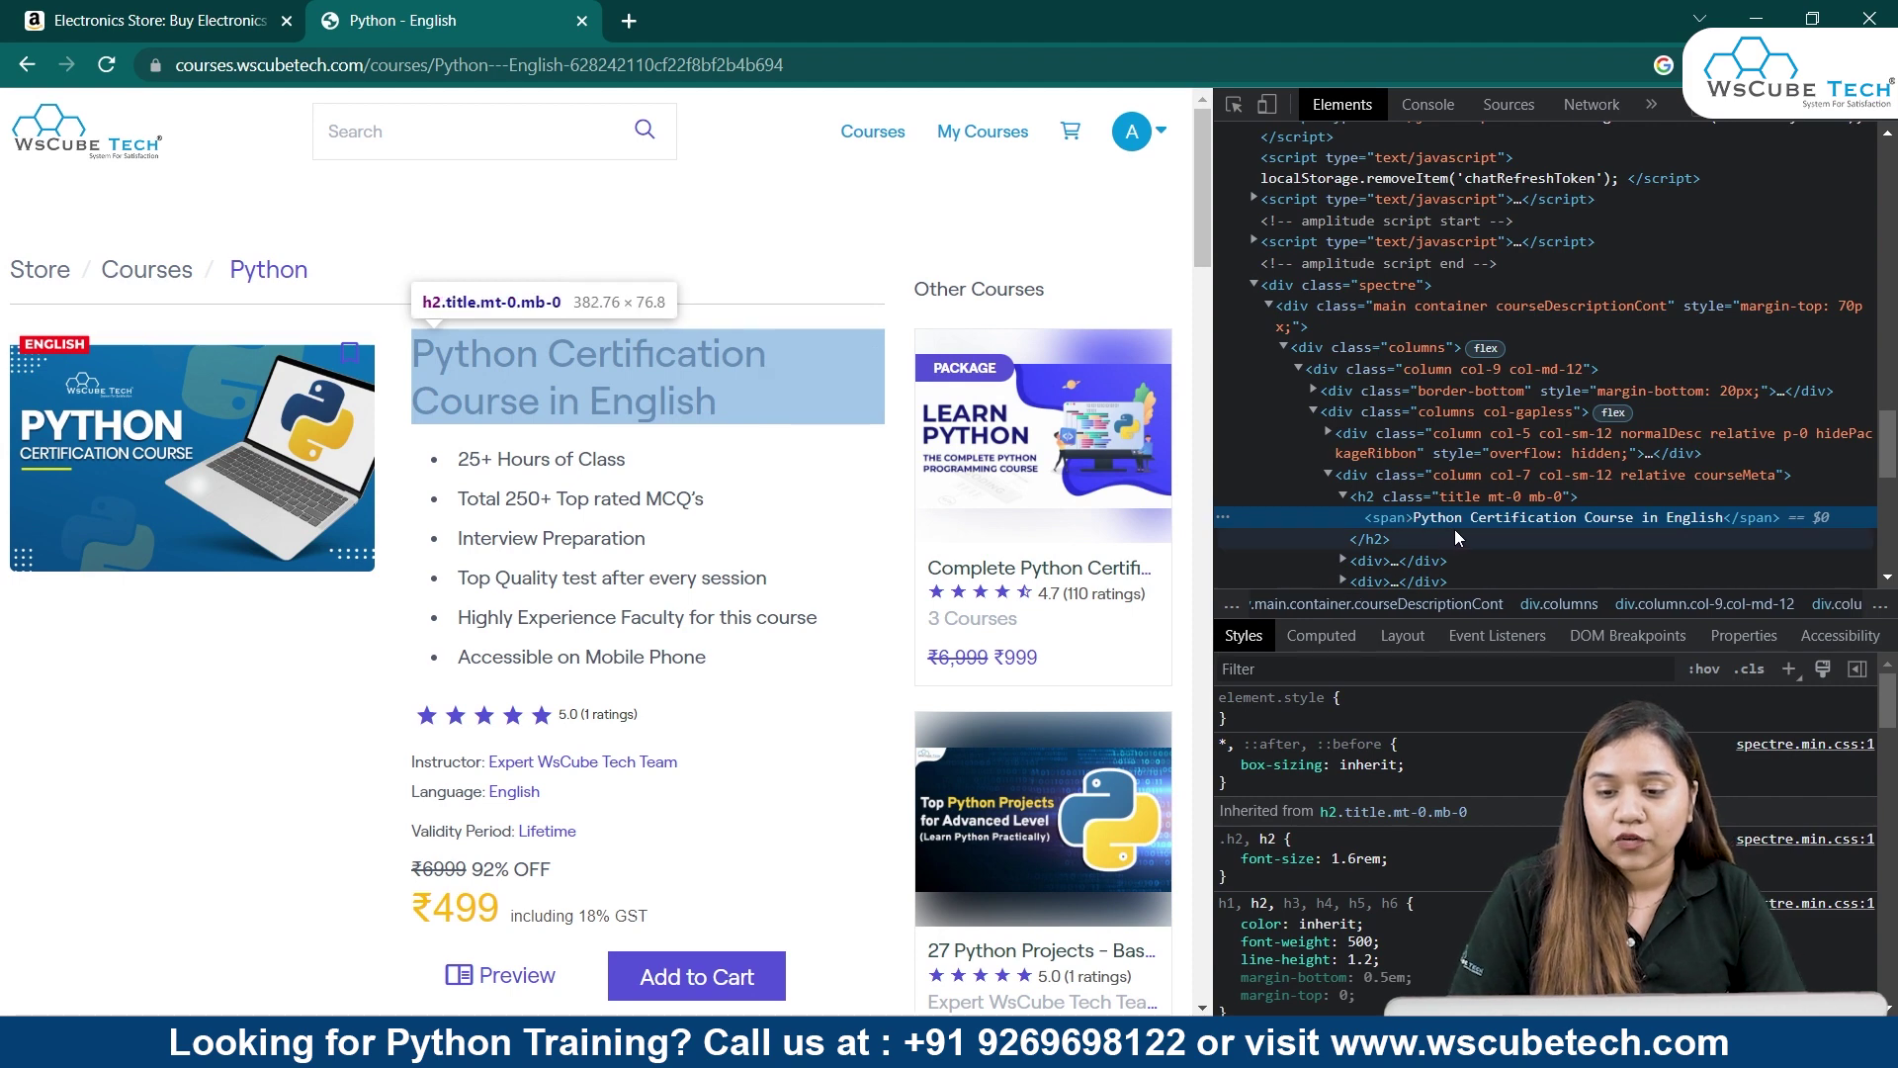
{"action": "scroll", "coordinate": [1476, 525], "scroll_direction": "down", "scroll_amount": 1}
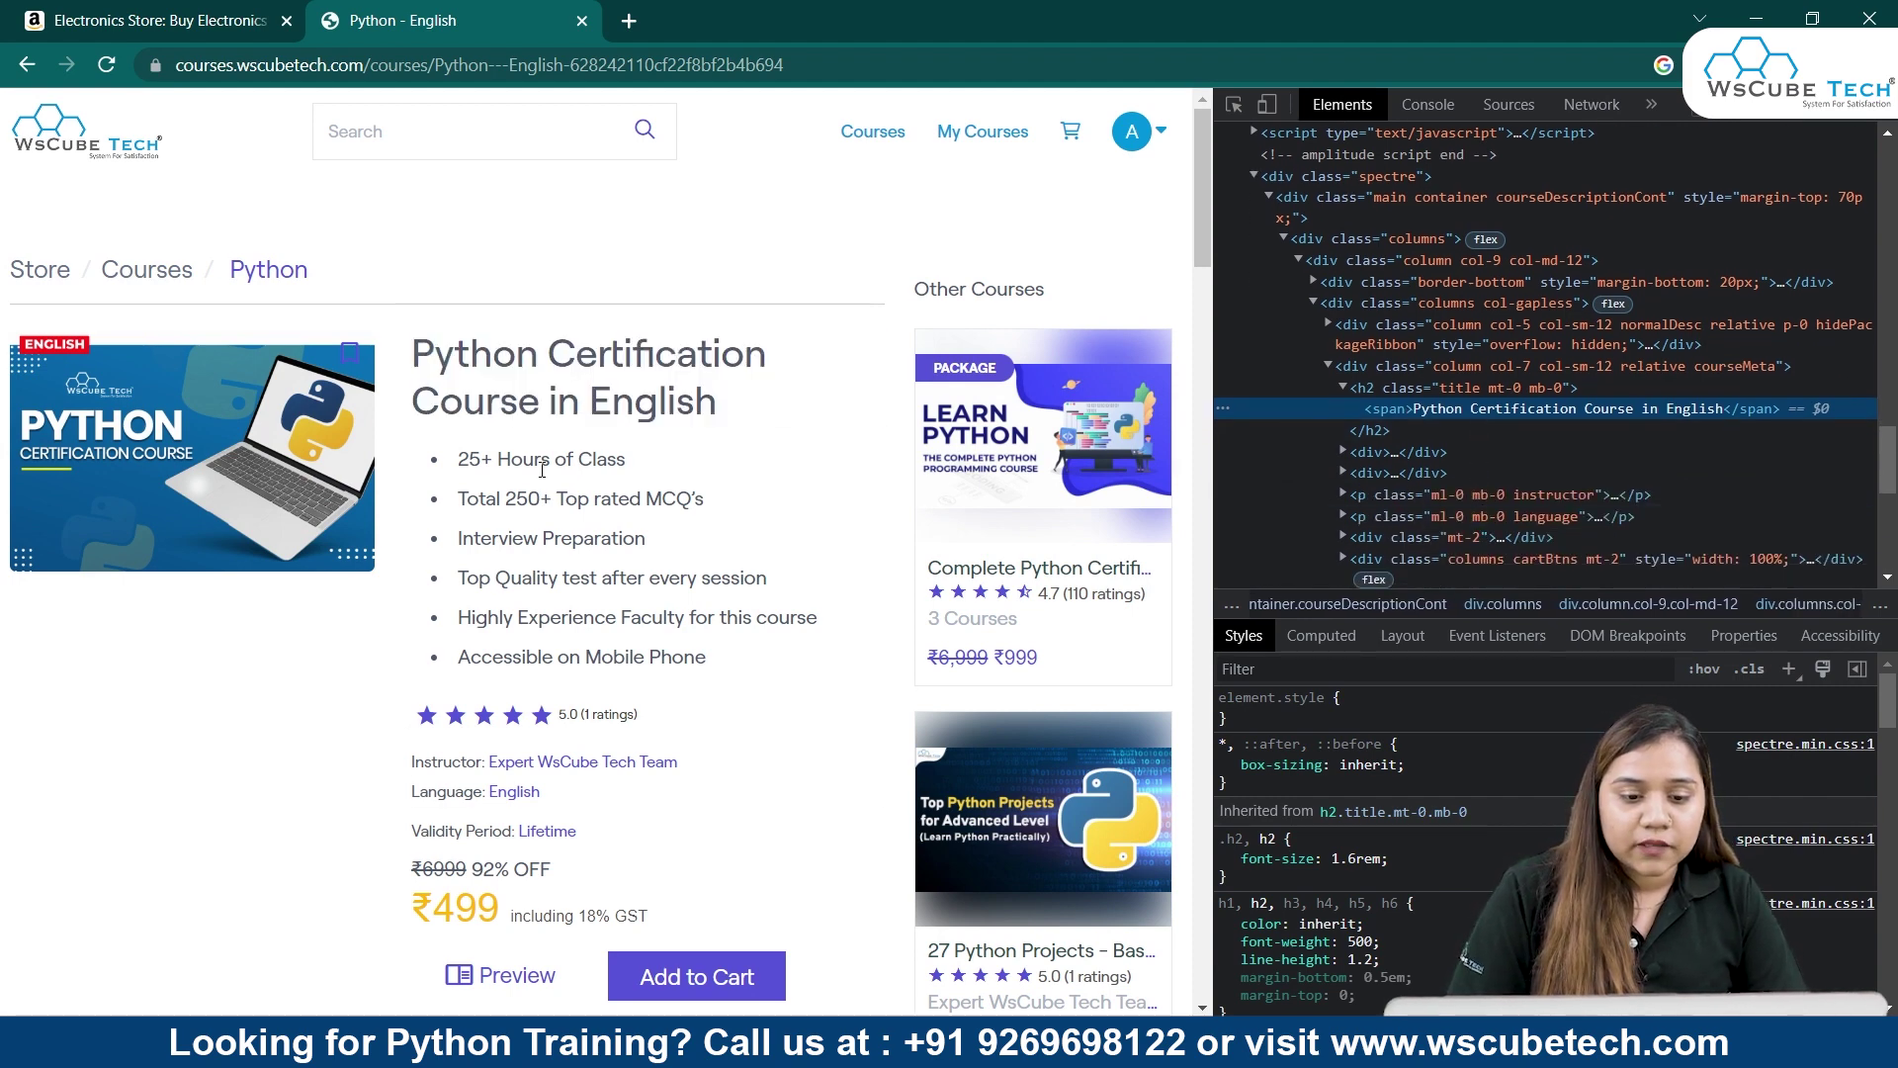
Step: Select 'Accessible on Mobile Phone' and expand all five feature li items up to 'Total 250+ Top rated MCQ's'
{"action": "left_click", "coordinate": [1236, 107]}
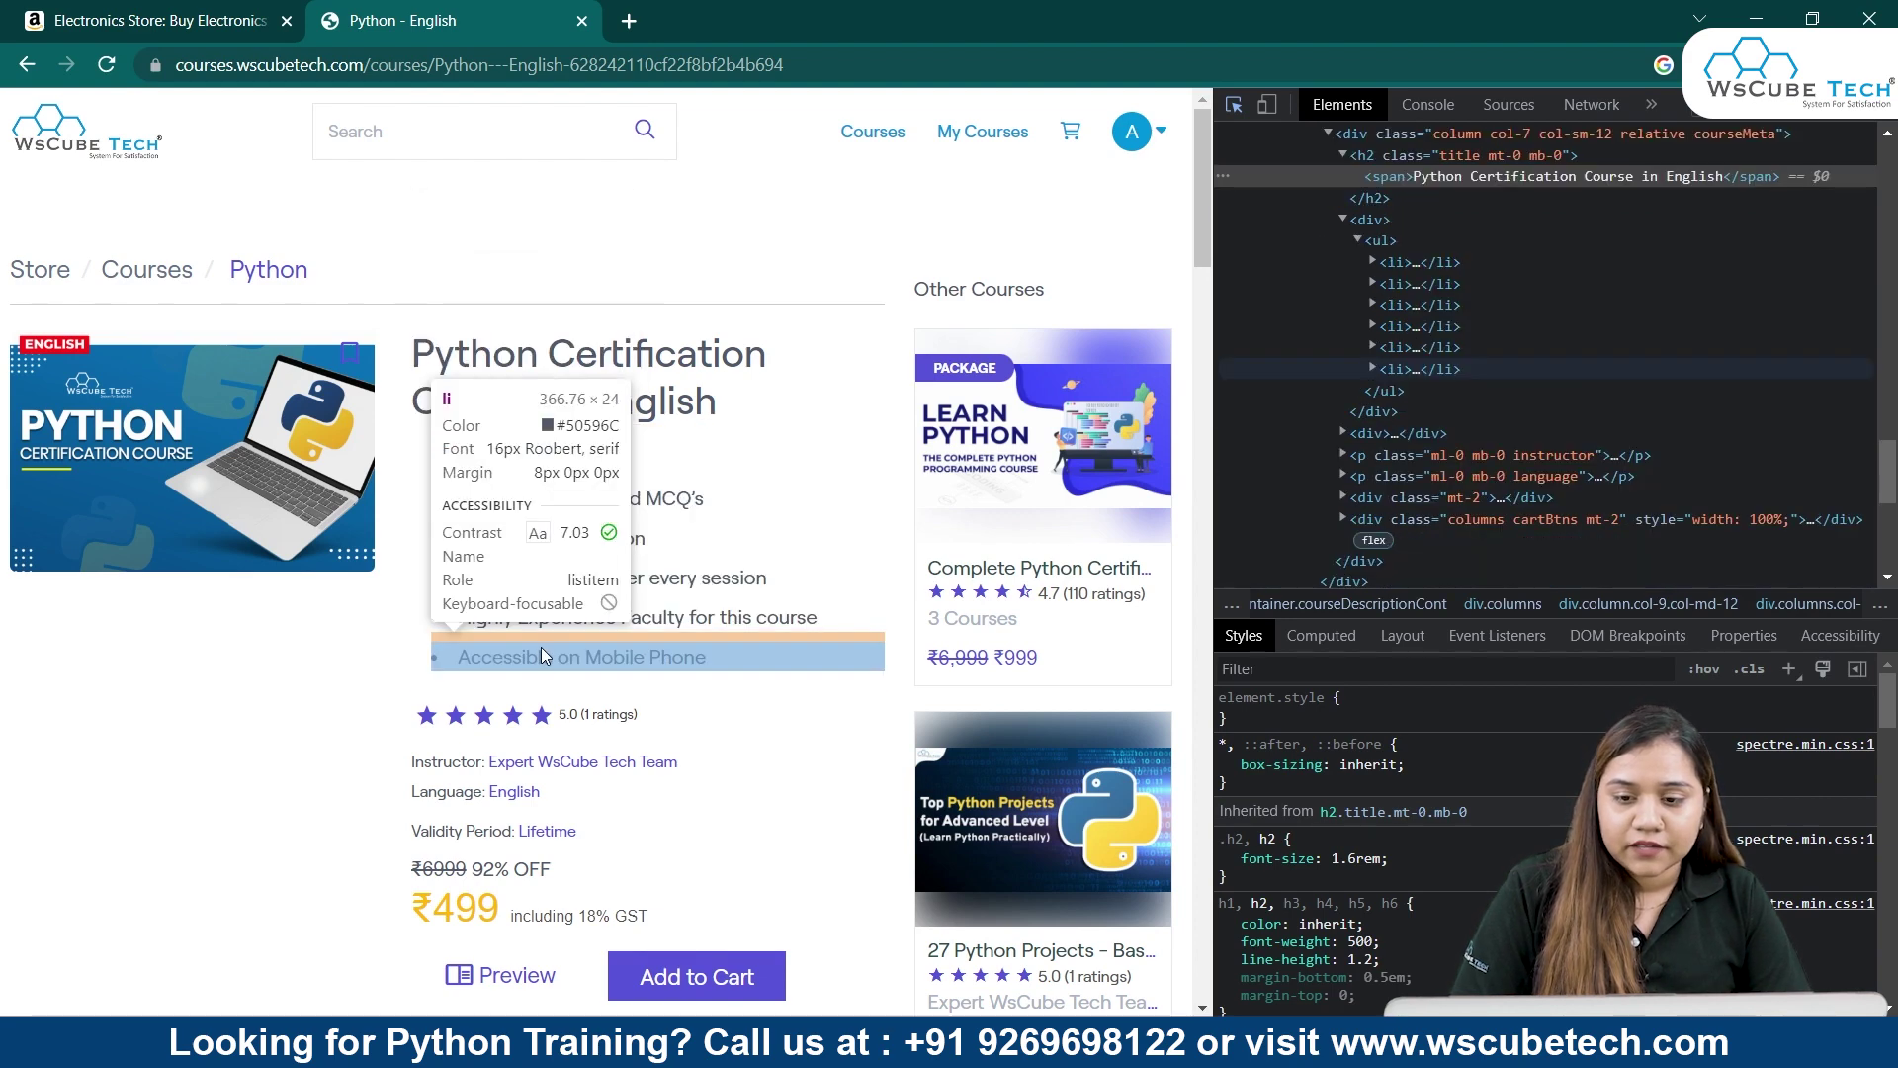
{"action": "left_click", "coordinate": [542, 648]}
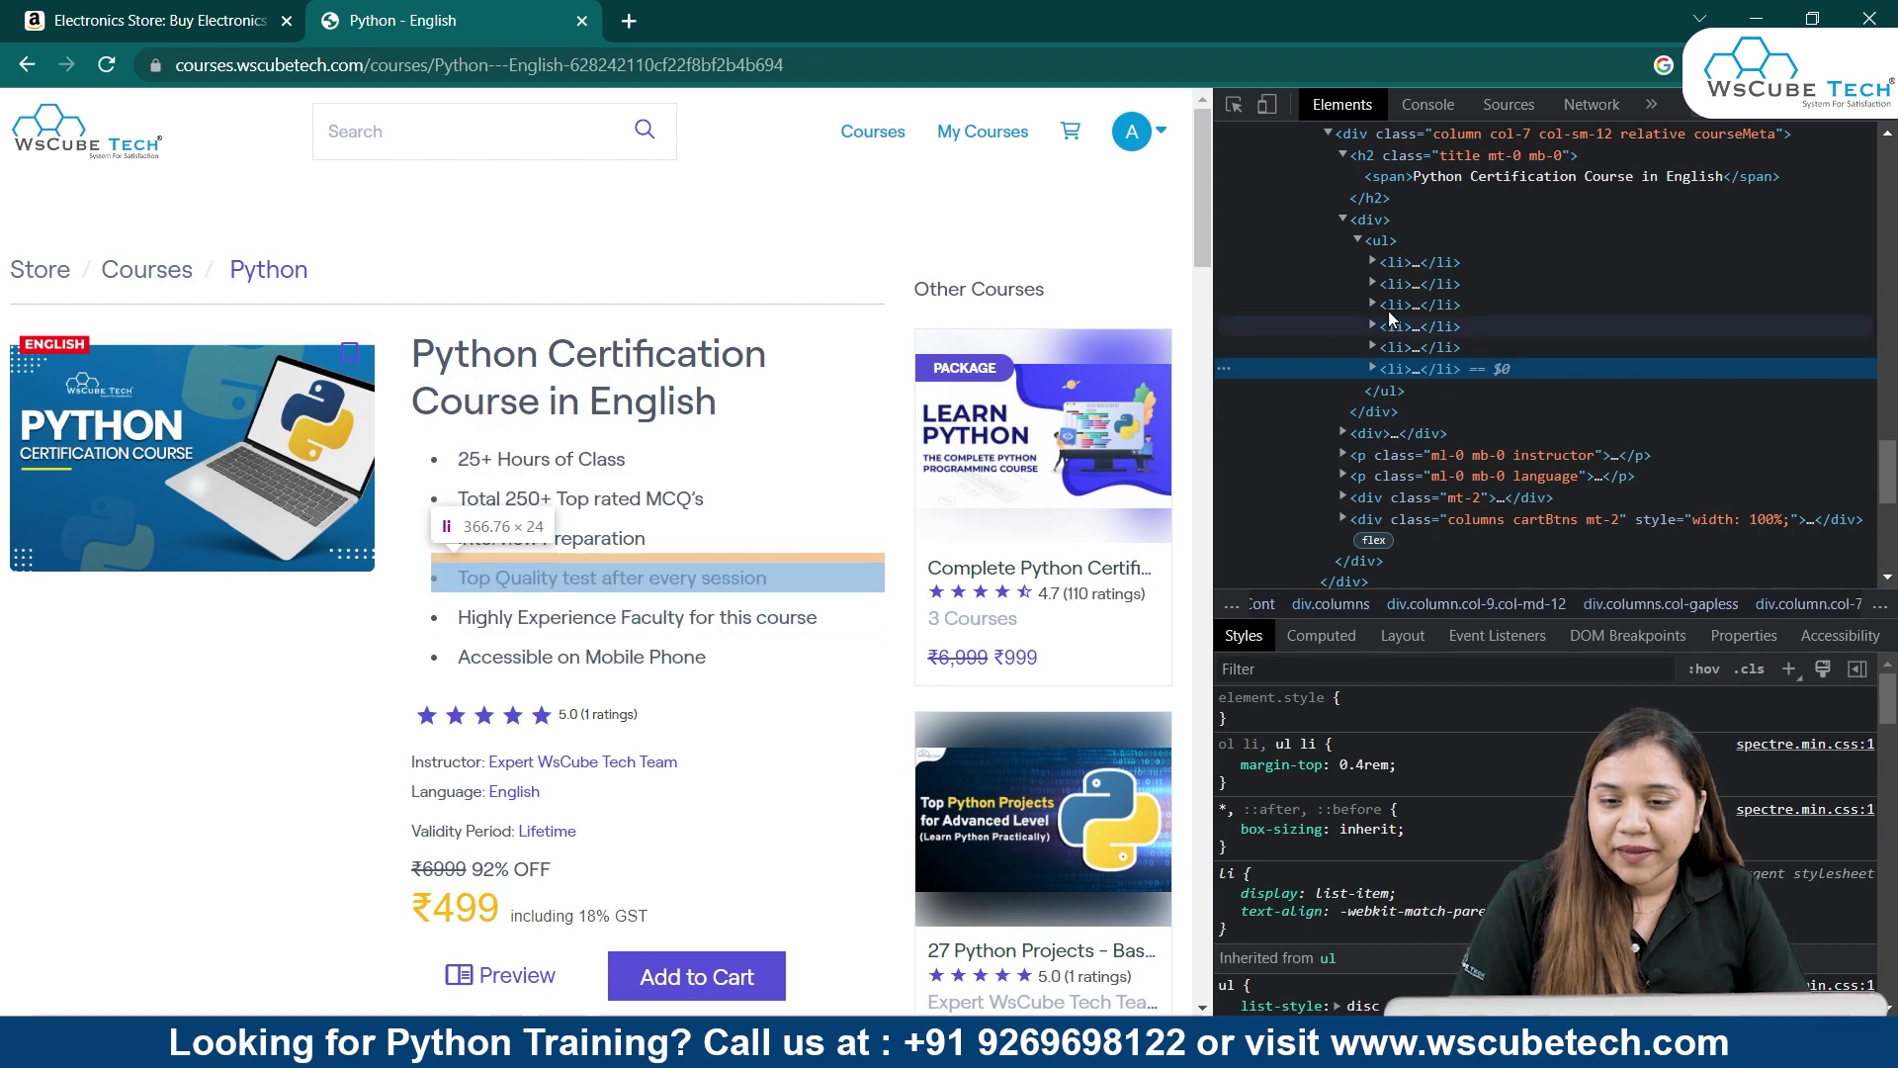
{"action": "left_click", "coordinate": [1374, 366]}
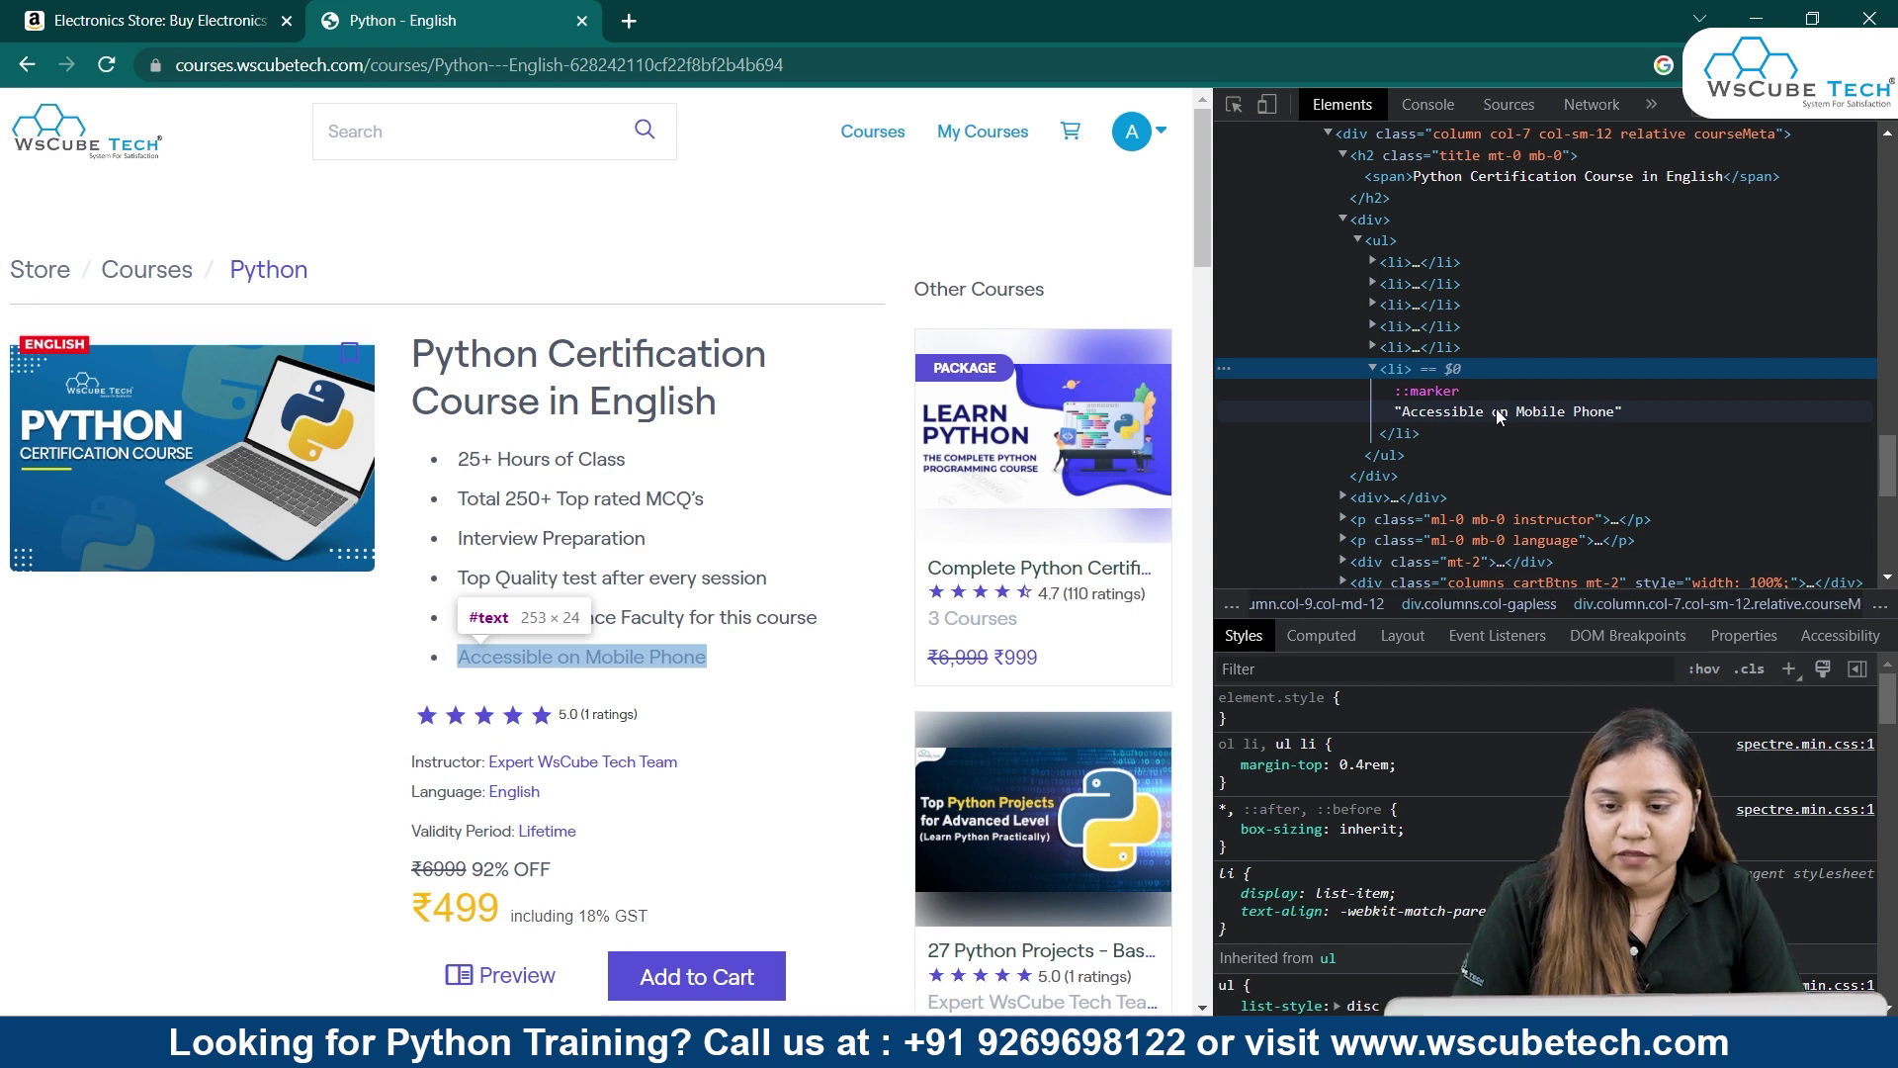
{"action": "left_click", "coordinate": [1374, 347]}
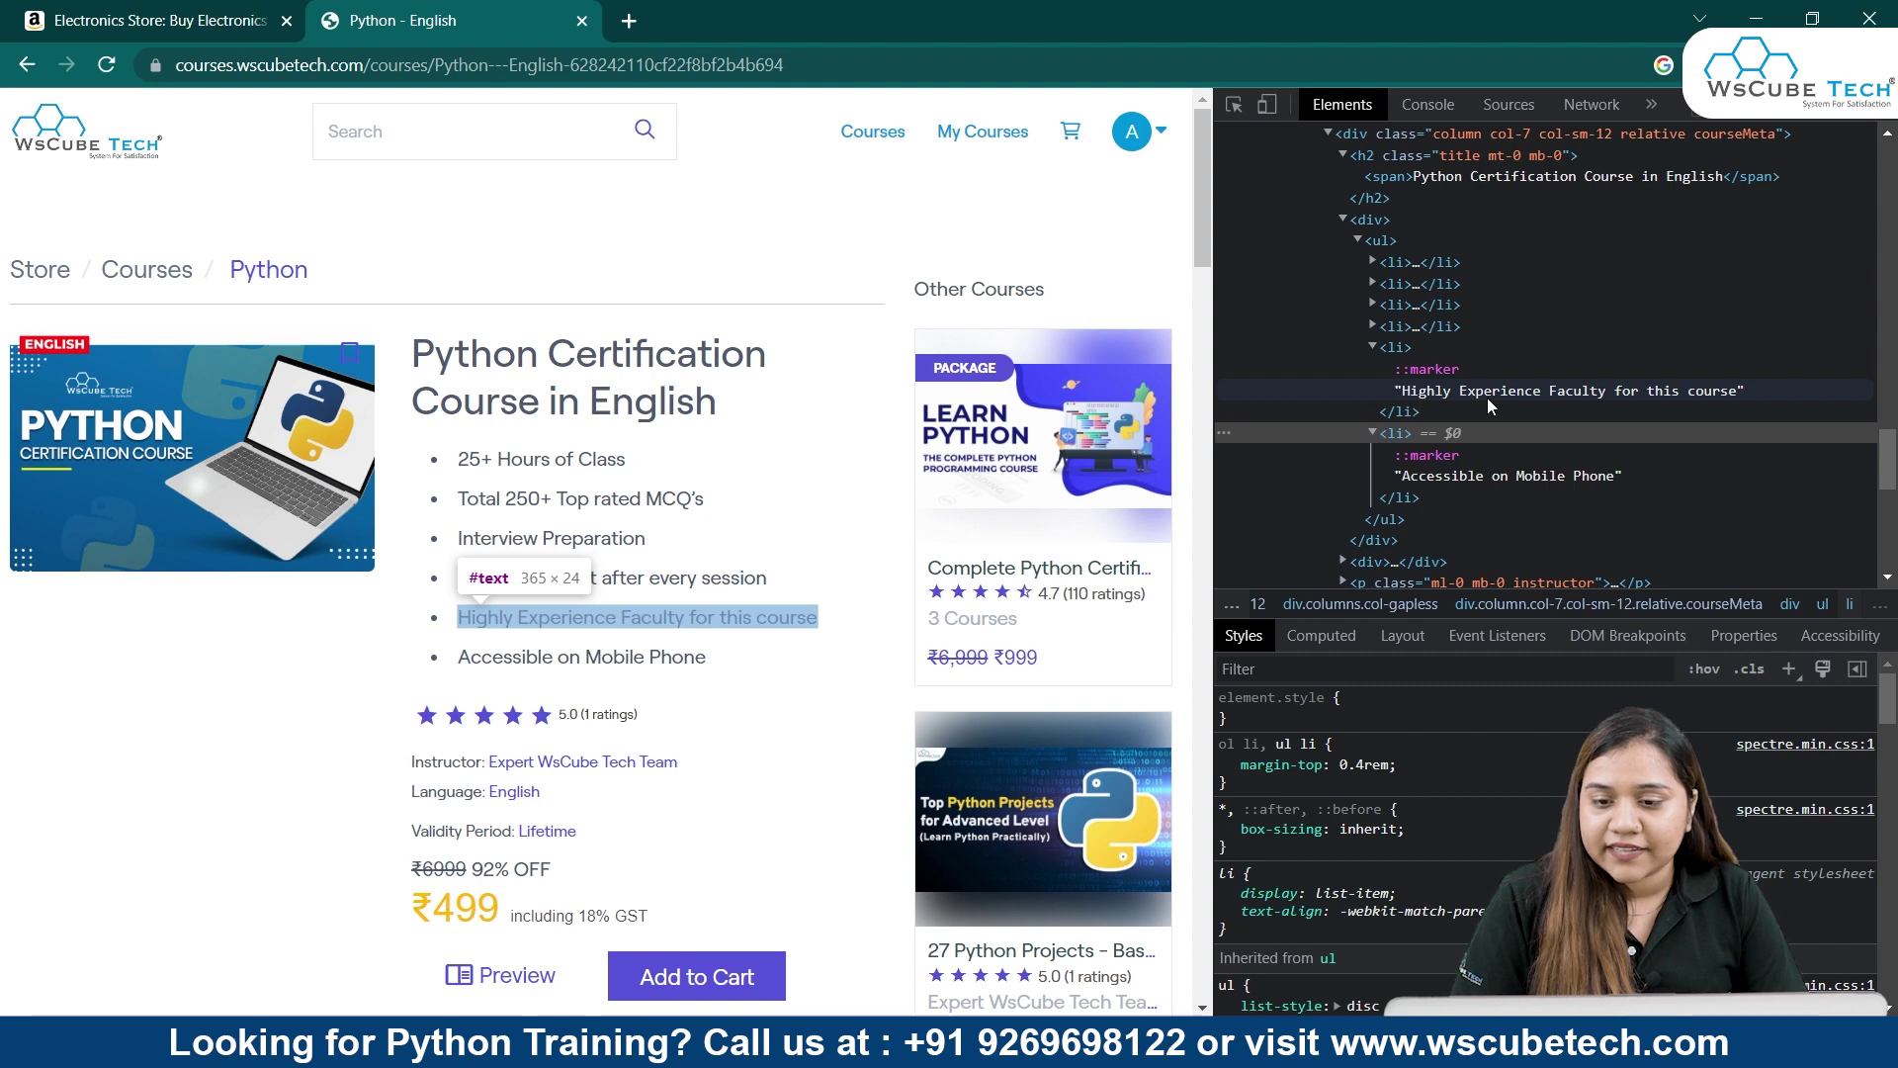
{"action": "left_click", "coordinate": [1373, 326]}
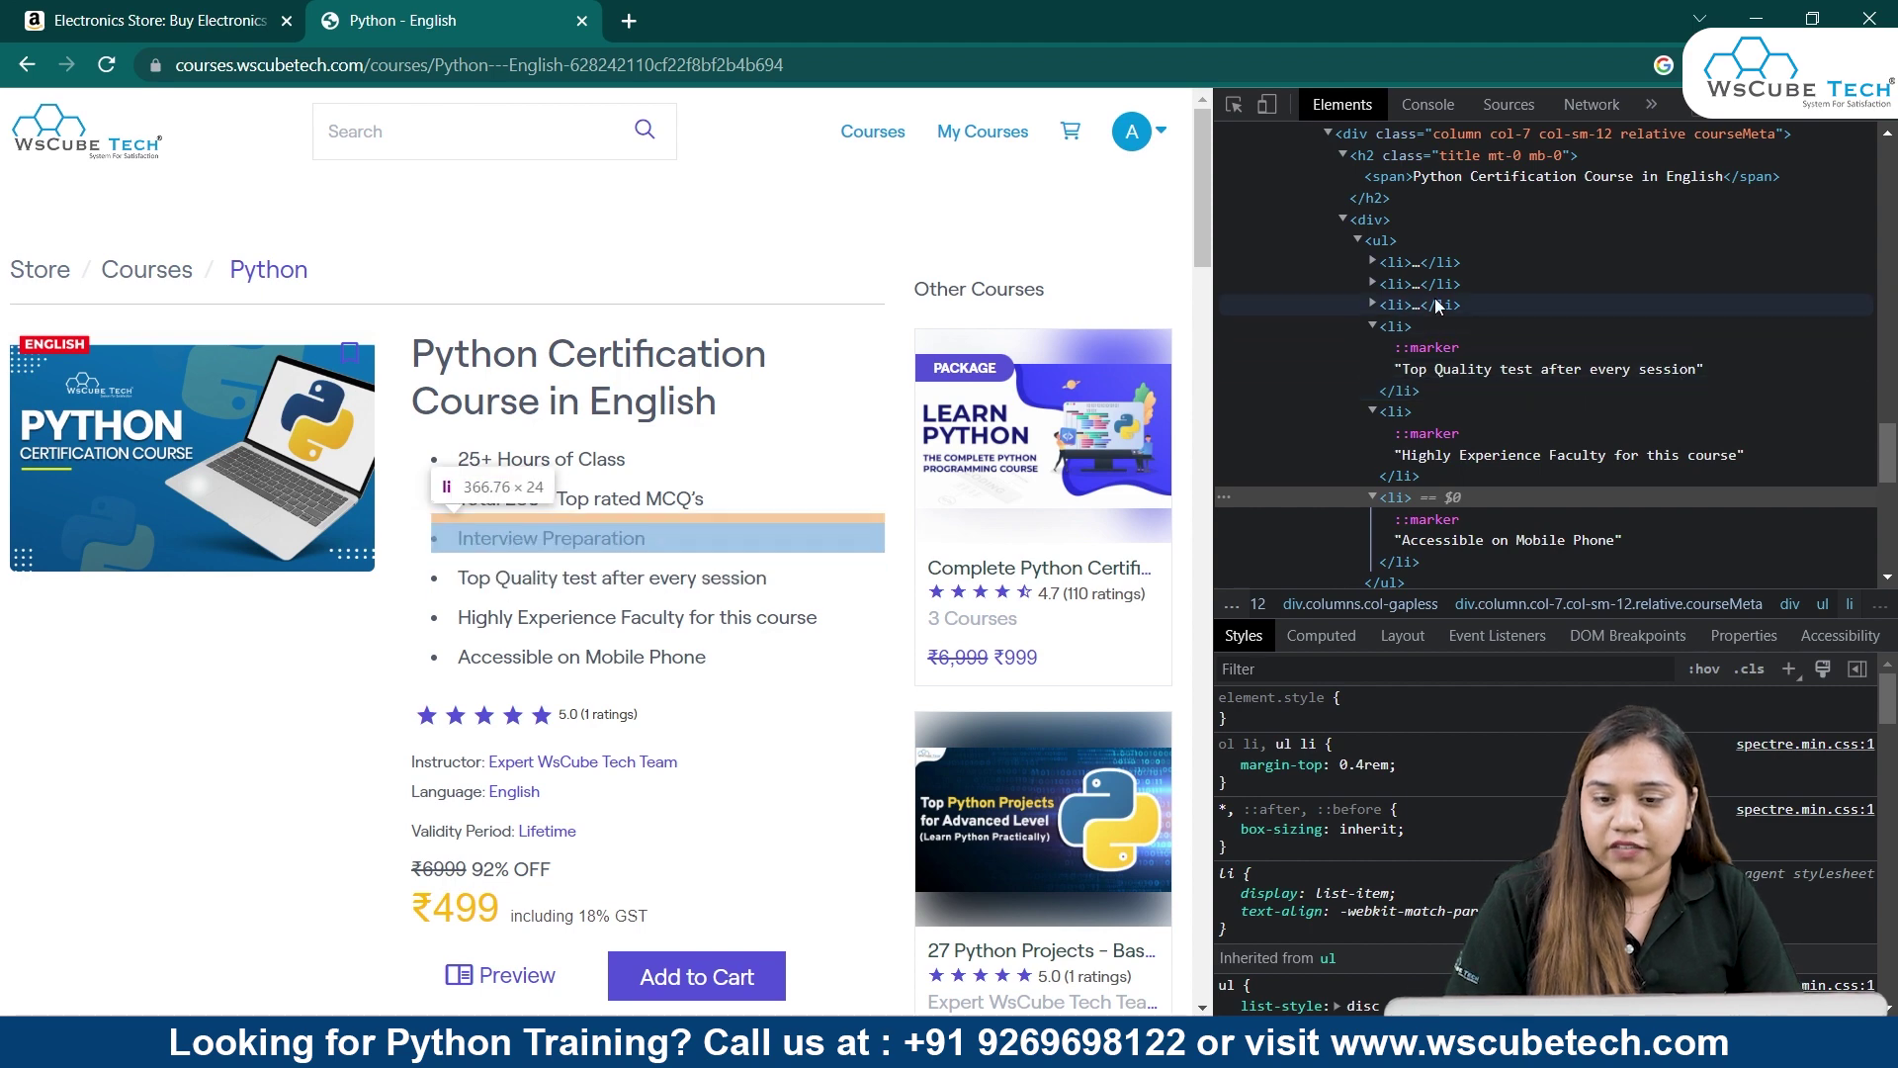
{"action": "left_click", "coordinate": [1373, 304]}
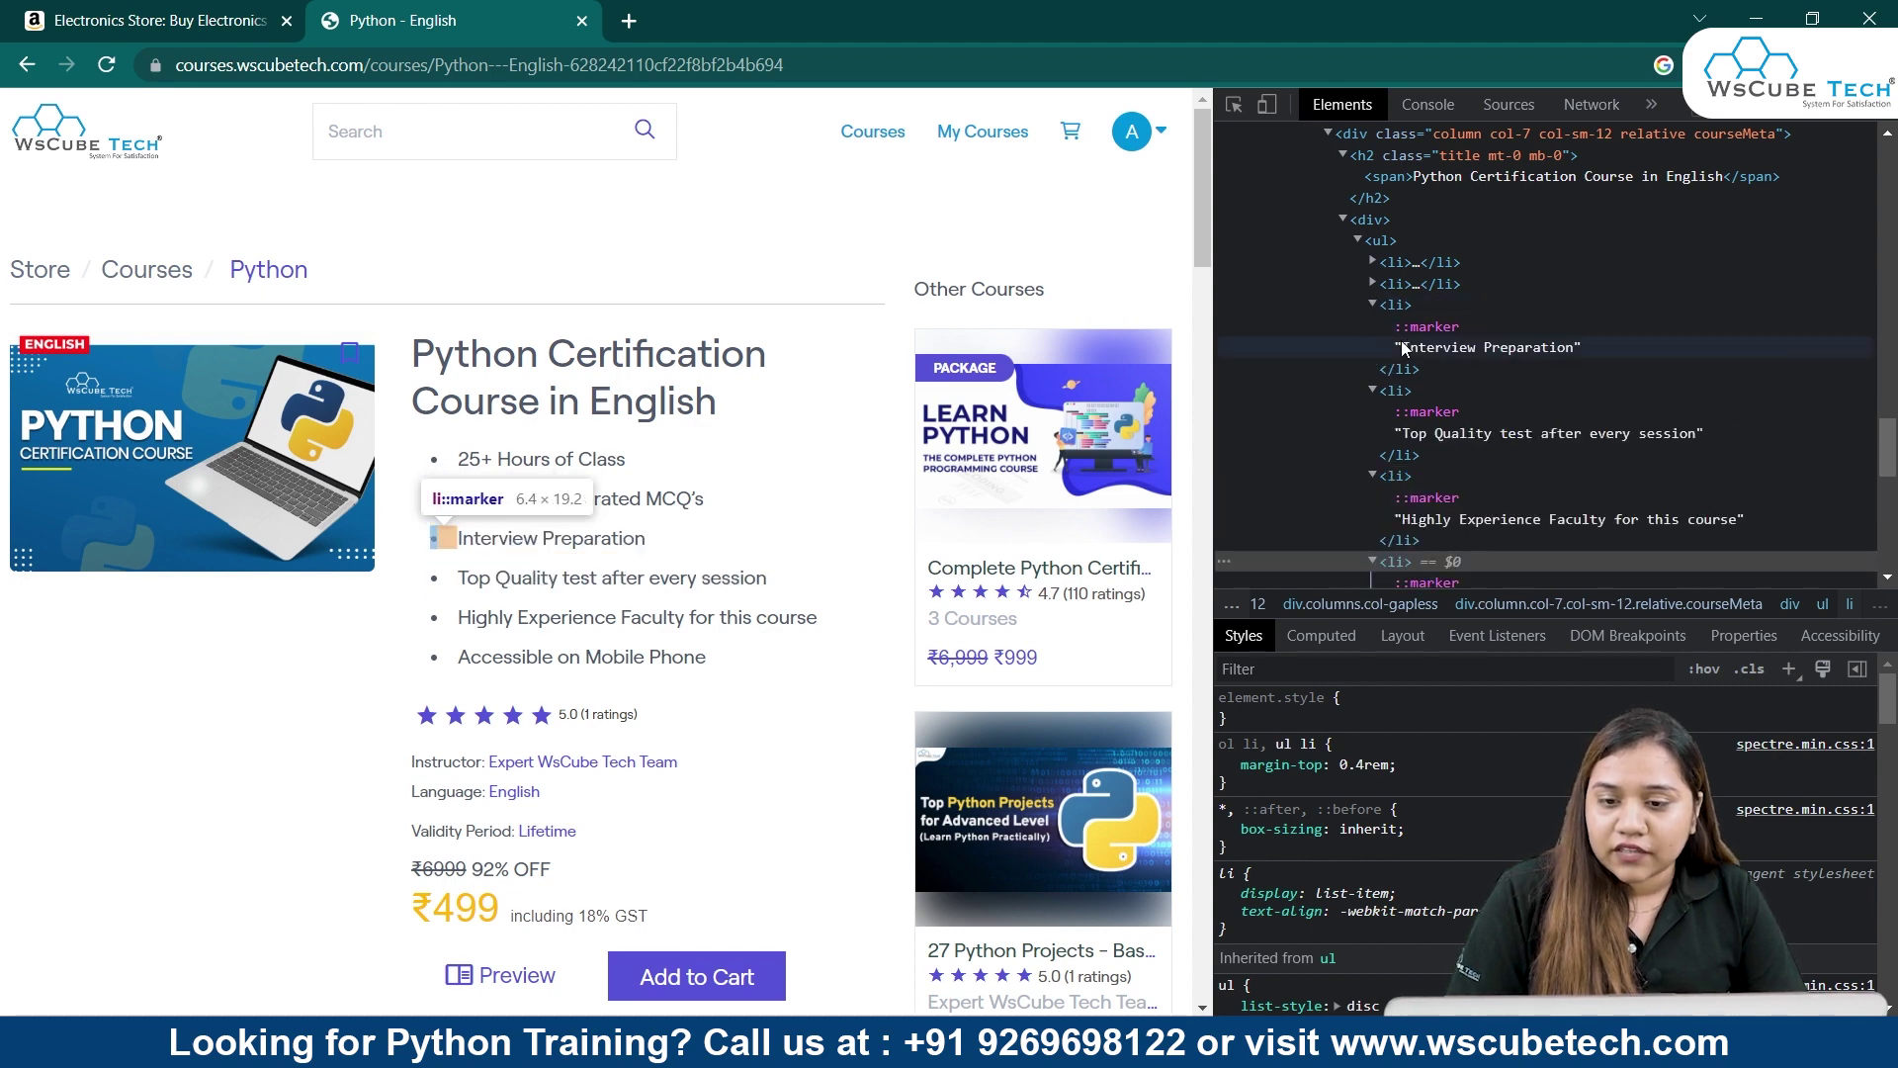
{"action": "left_click", "coordinate": [1372, 284]}
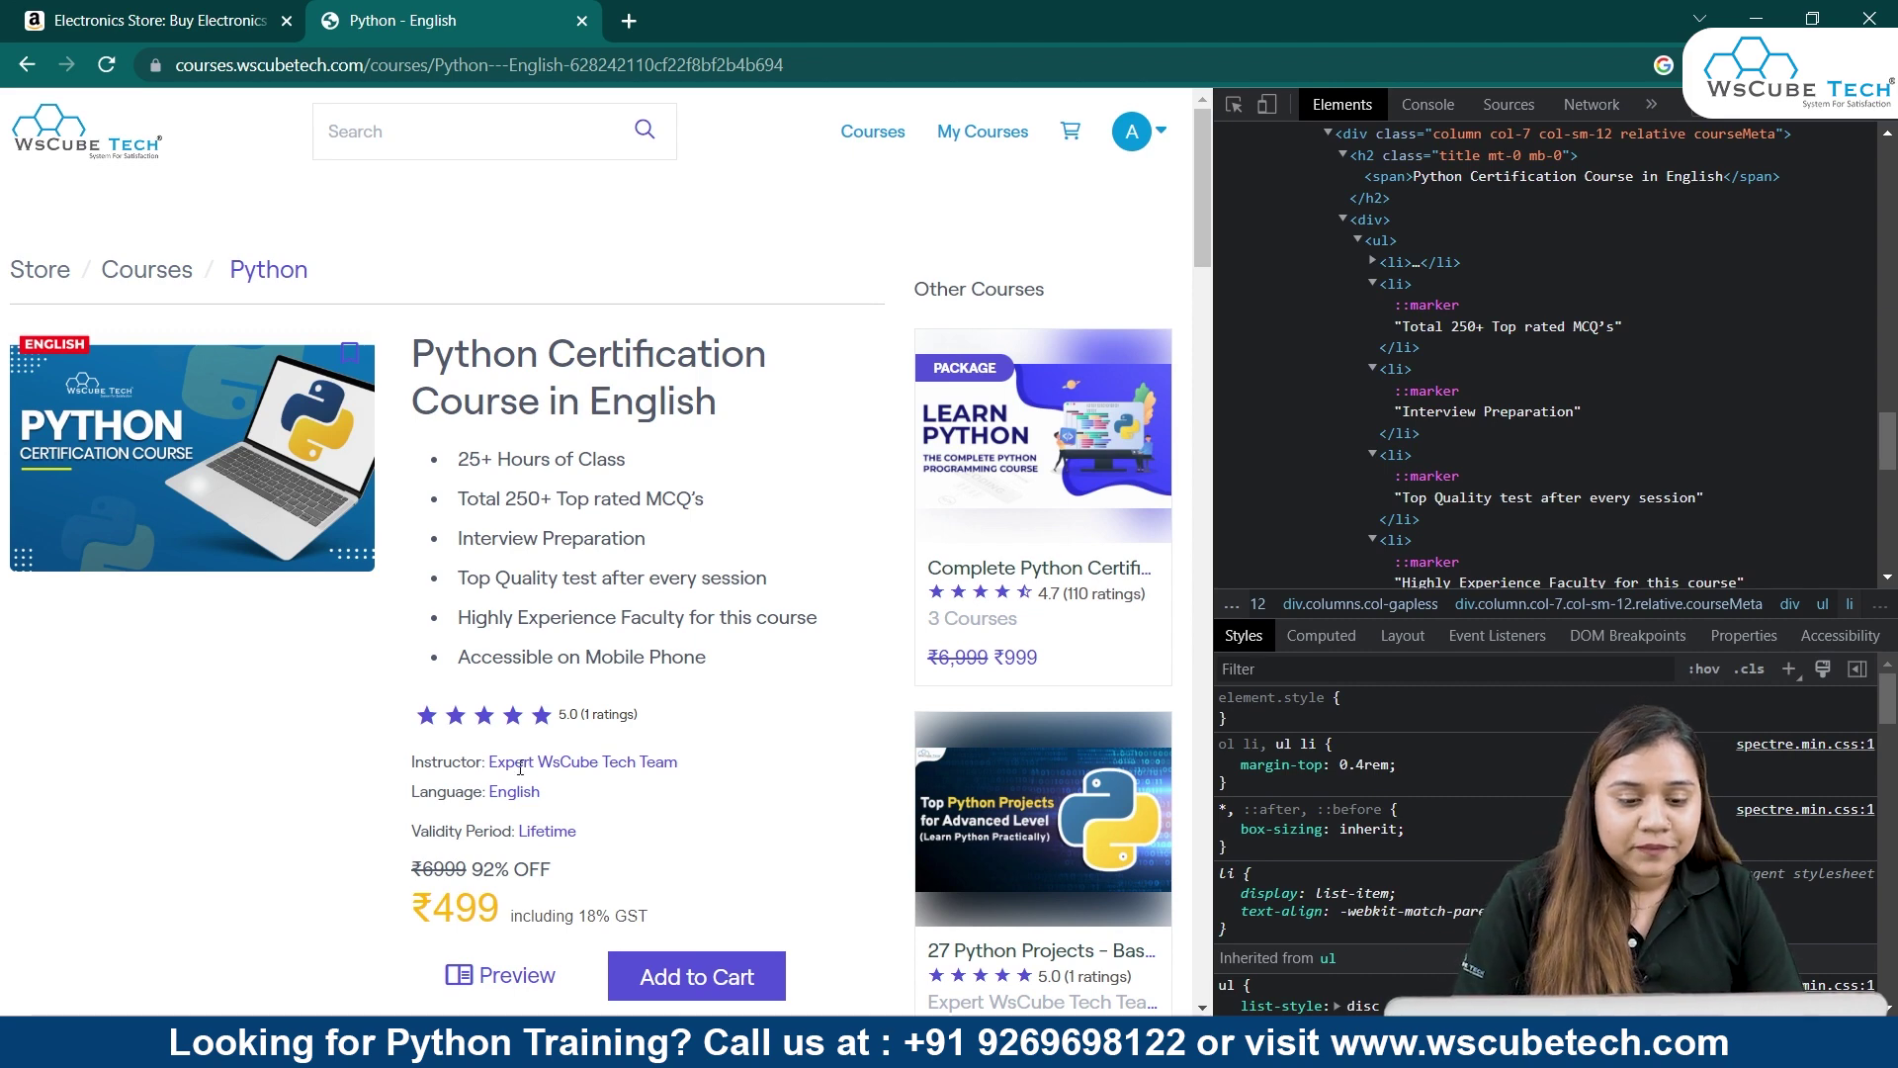
{"action": "scroll", "coordinate": [520, 768], "scroll_direction": "down", "scroll_amount": 6}
{"action": "scroll", "coordinate": [1570, 233], "scroll_direction": "up", "scroll_amount": 2}
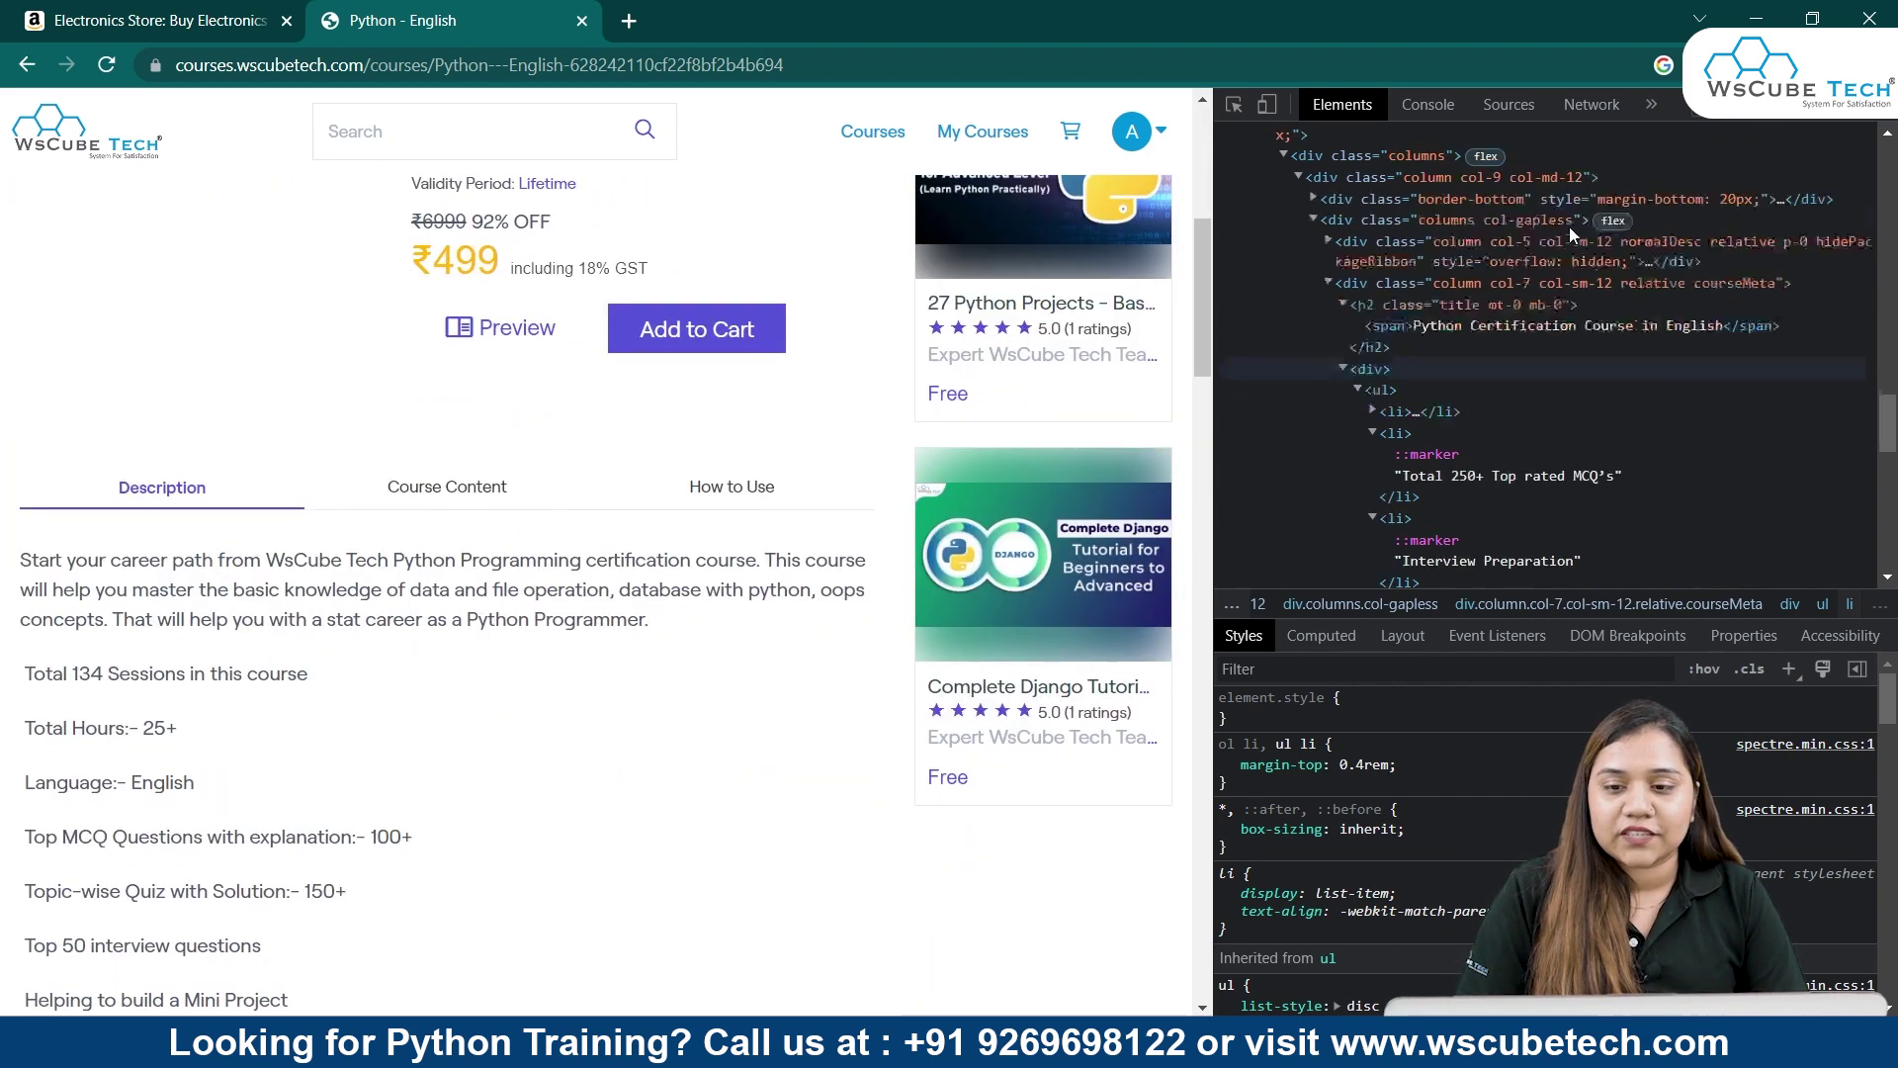